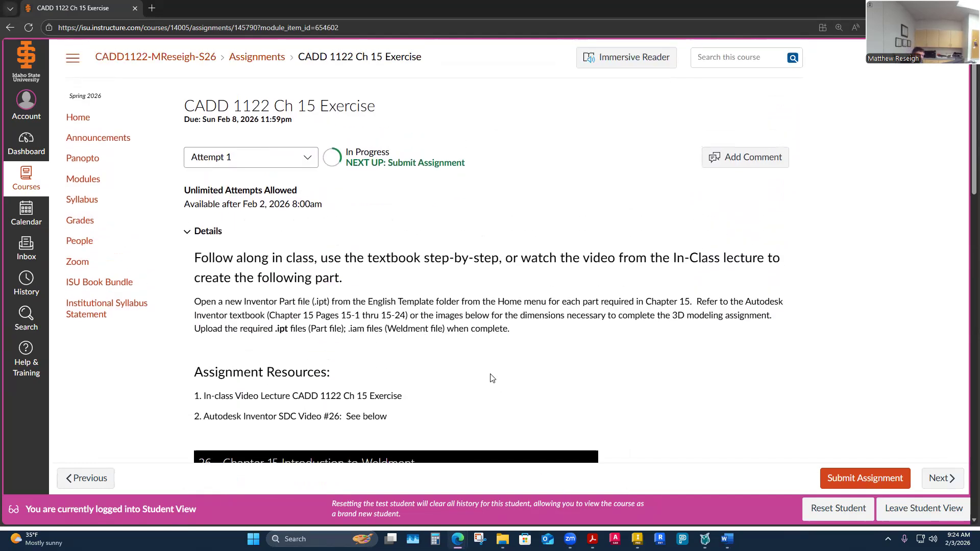
# - Switch to Autodesk Inventor and create a new part from the English Standard (in).ipt template
pyautogui.scroll(-3, 492, 378)
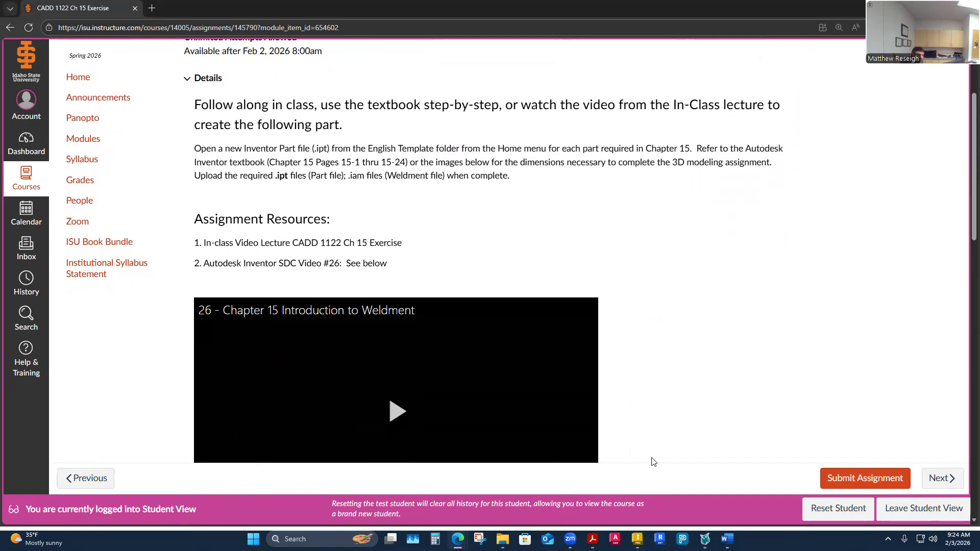
pyautogui.click(640, 538)
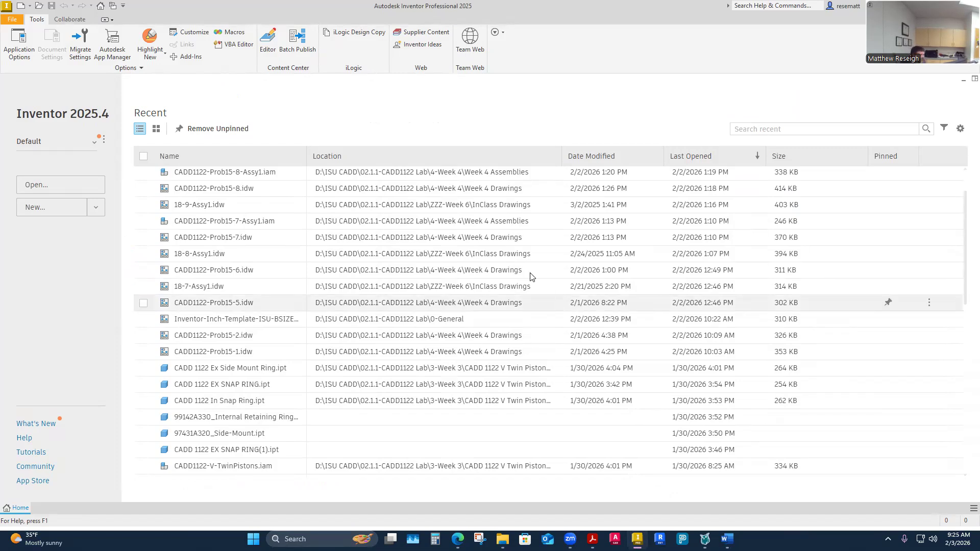
pyautogui.click(43, 208)
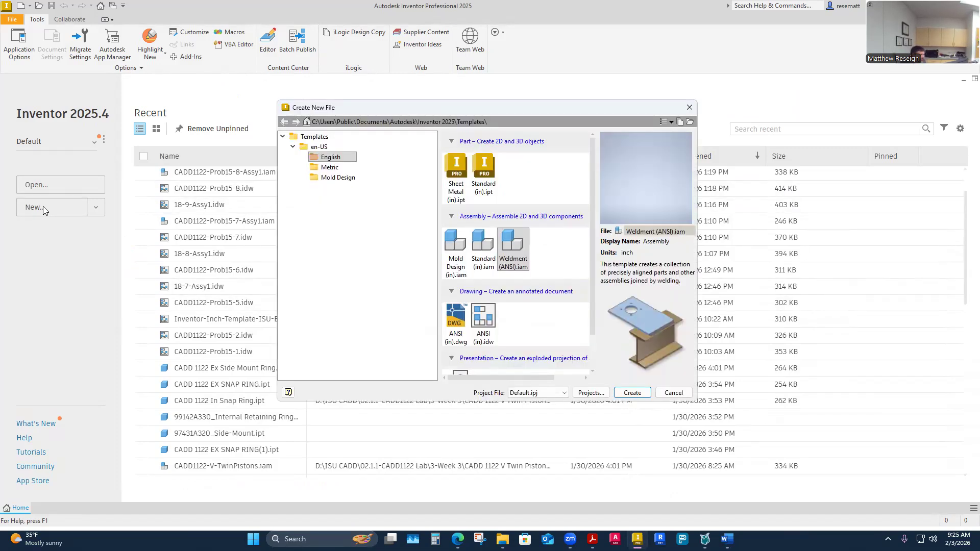
pyautogui.click(486, 185)
pyautogui.click(632, 392)
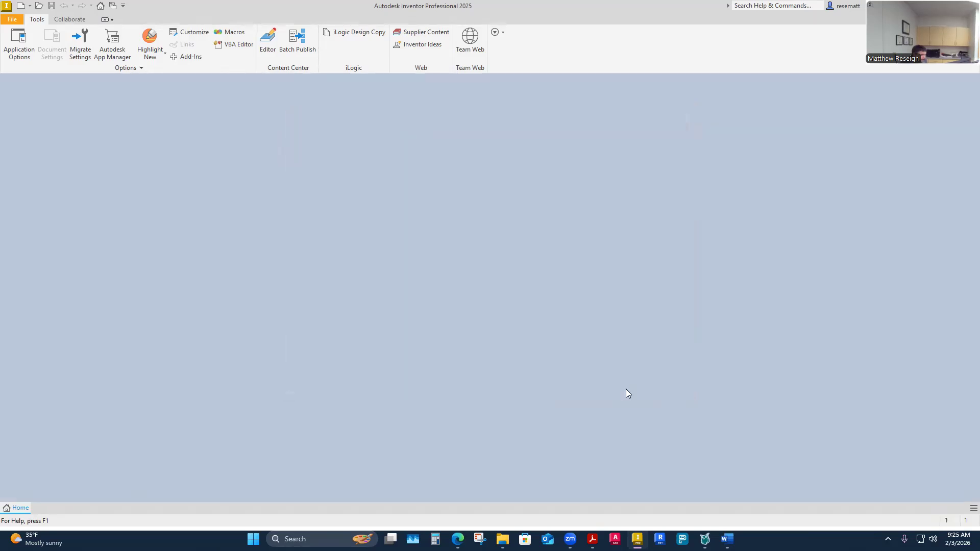
# - Create a 2D sketch on the XY plane and finish it while it is still empty
pyautogui.click(4, 122)
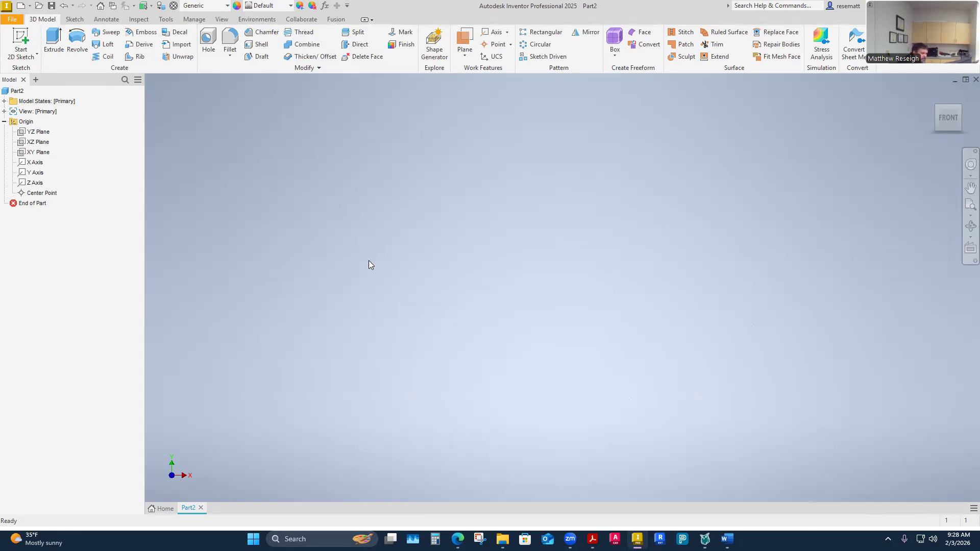
pyautogui.click(22, 41)
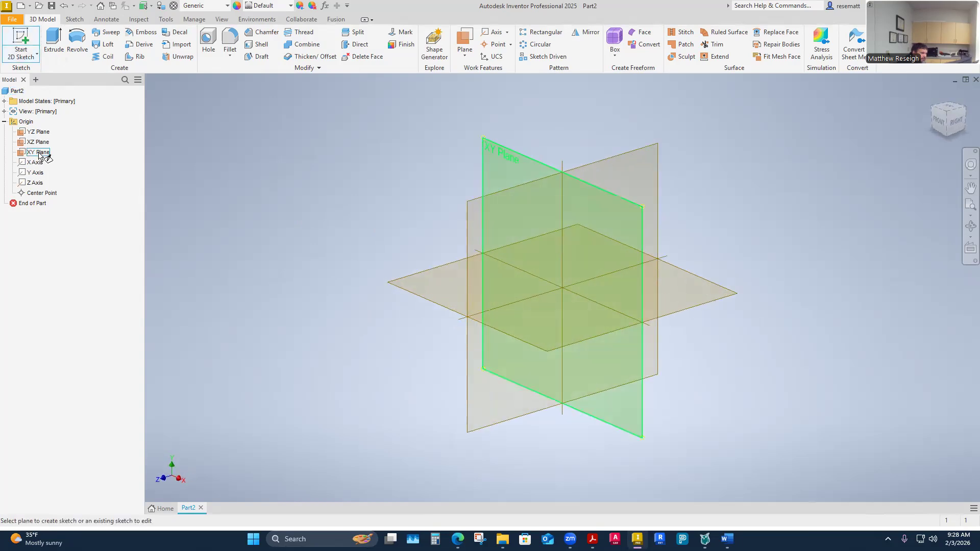
pyautogui.click(45, 152)
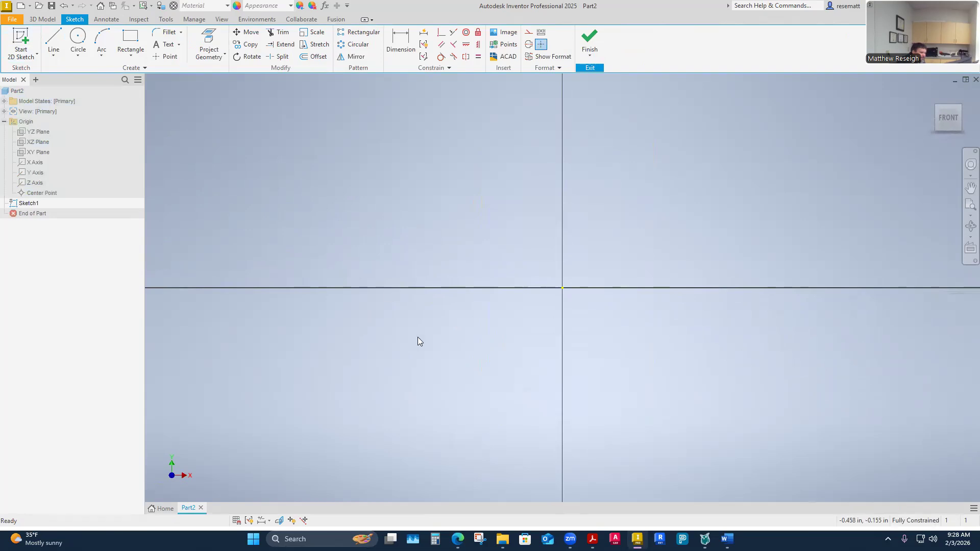
pyautogui.click(588, 38)
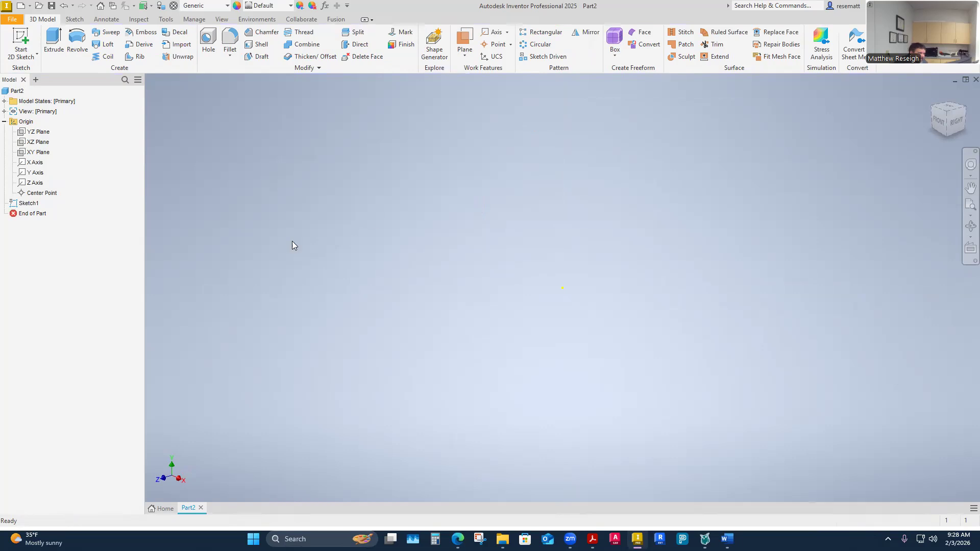
# - Reopen the existing empty sketch for editing instead of starting another one
pyautogui.click(17, 40)
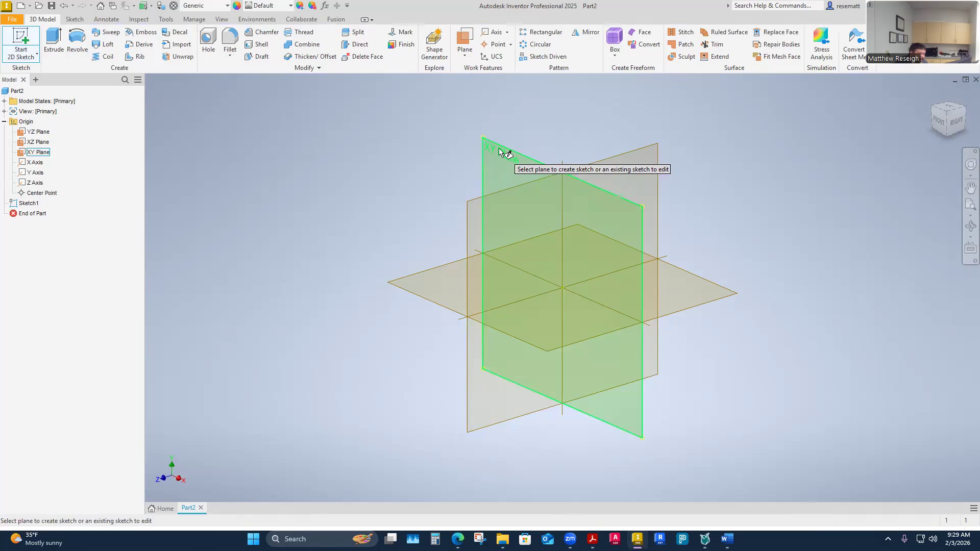
pyautogui.press('Escape')
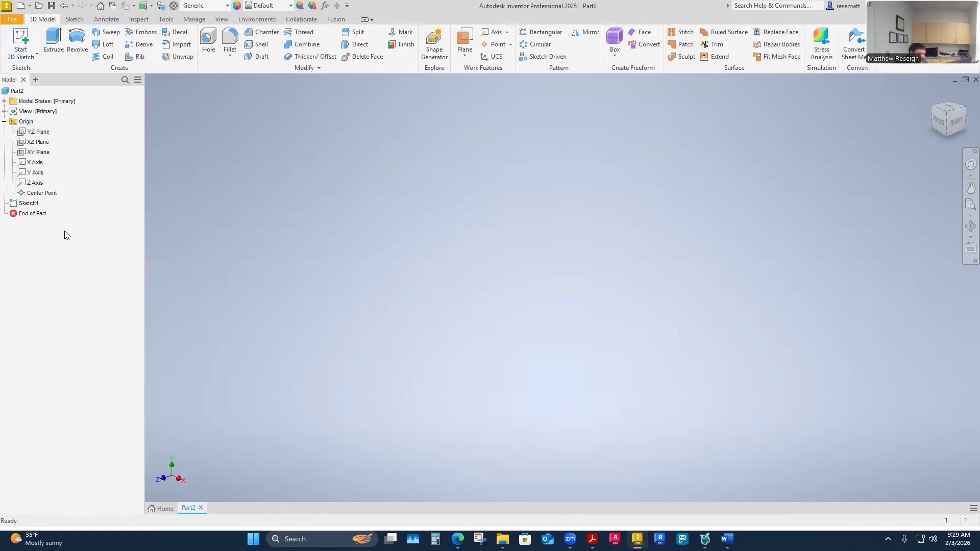
pyautogui.click(26, 204)
pyautogui.rightClick(22, 204)
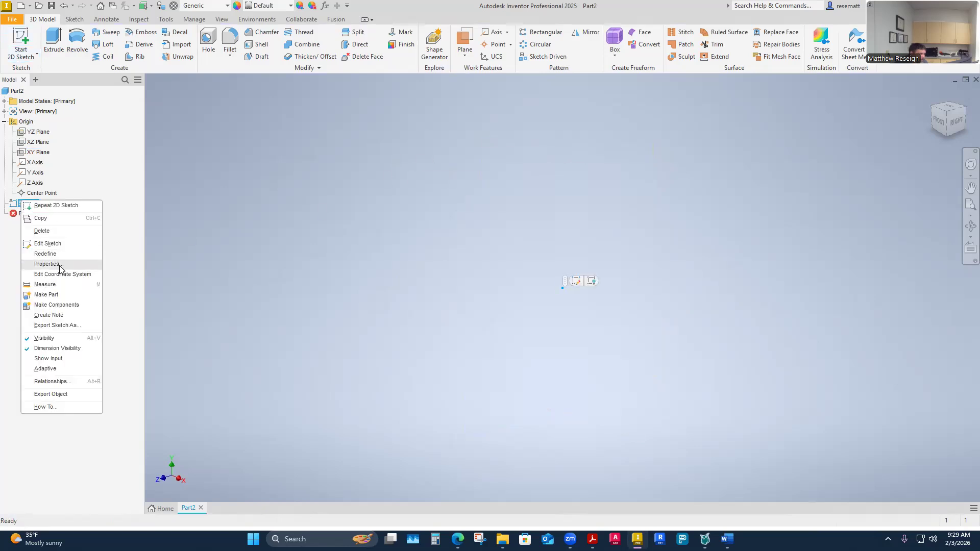
pyautogui.click(45, 244)
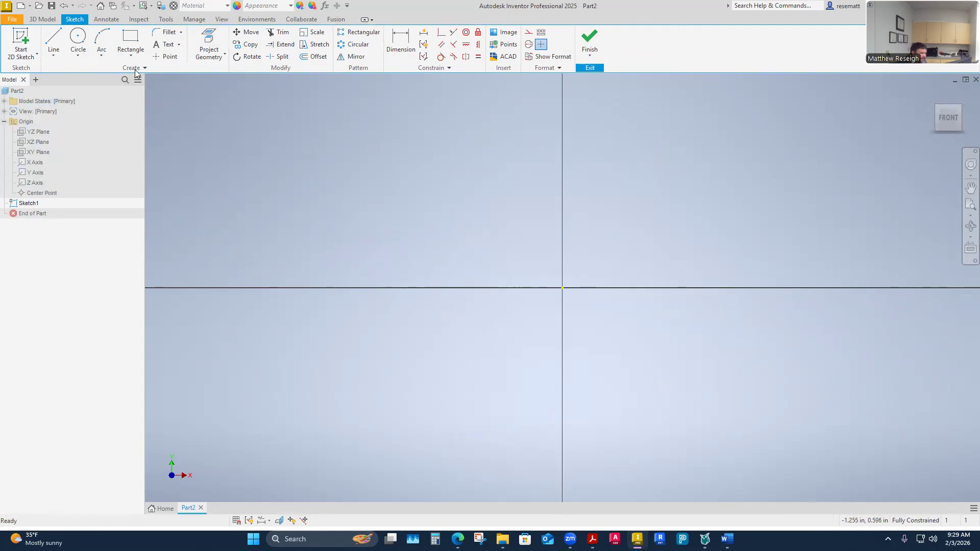
# - Sketch a two-point rectangle 4 in wide and 1 in high around the origin
pyautogui.click(134, 40)
pyautogui.click(324, 212)
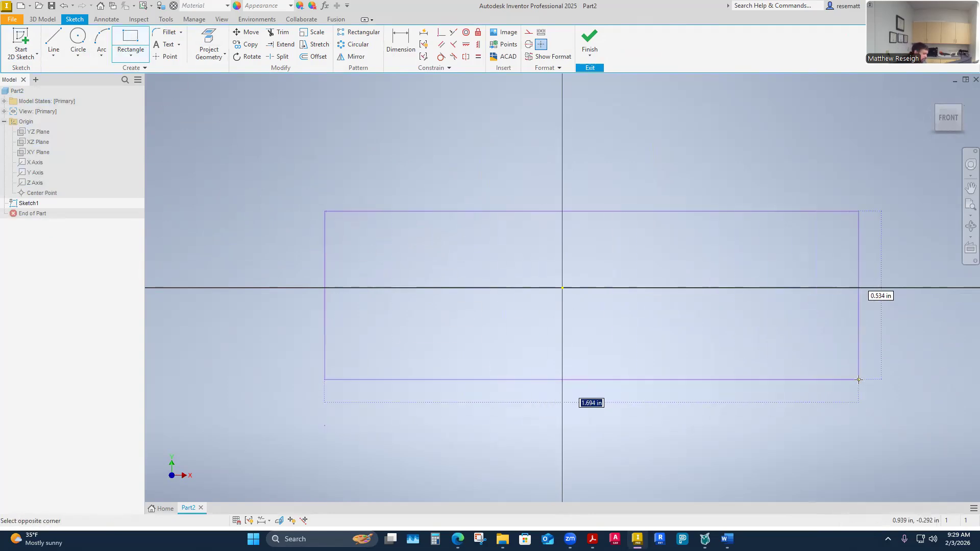
pyautogui.write('4')
pyautogui.press('Tab')
pyautogui.write('1')
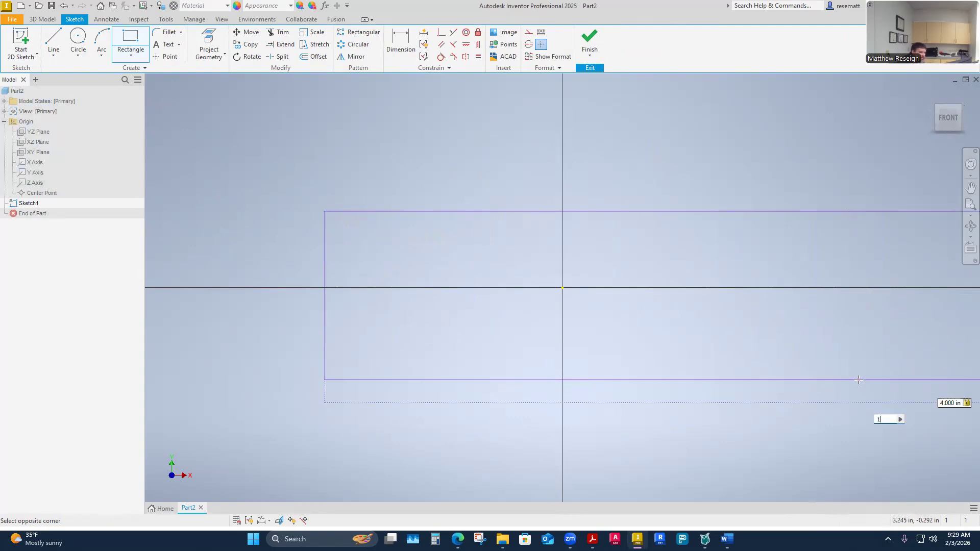
pyautogui.press('Return')
pyautogui.scroll(-3, 623, 265)
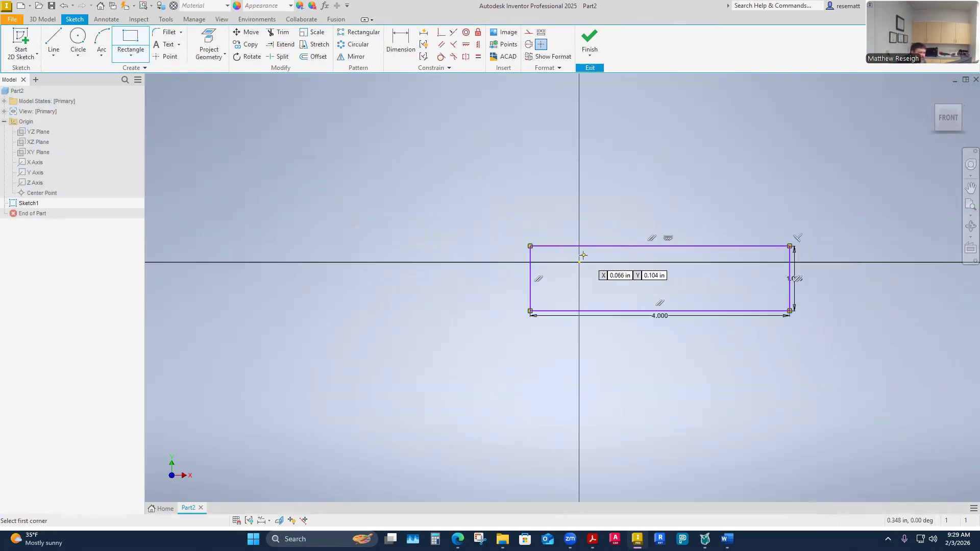
pyautogui.scroll(3, 801, 282)
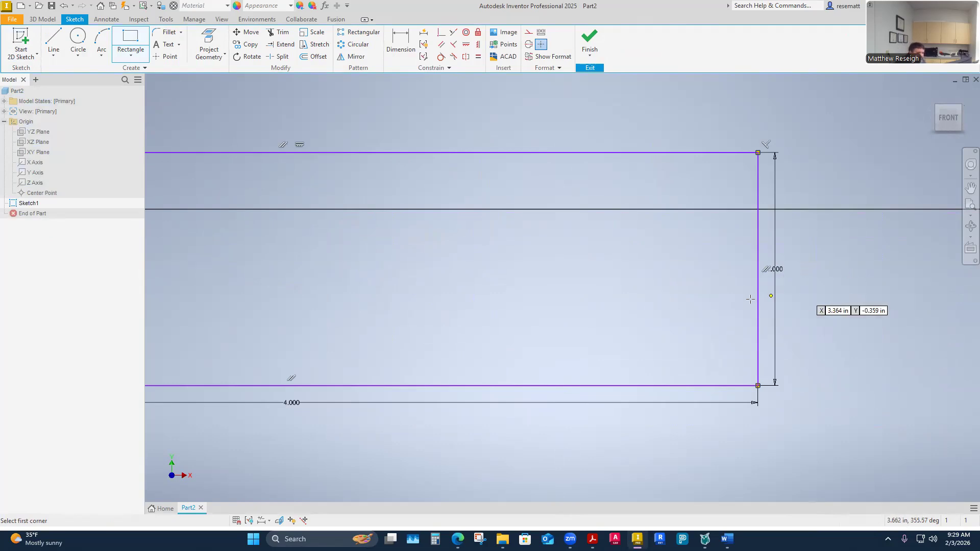
pyautogui.press('Escape')
# - Constrain the midpoint of the rectangle's left edge to be horizontal with the sketch origin
pyautogui.scroll(-2, 797, 356)
pyautogui.scroll(3, 796, 352)
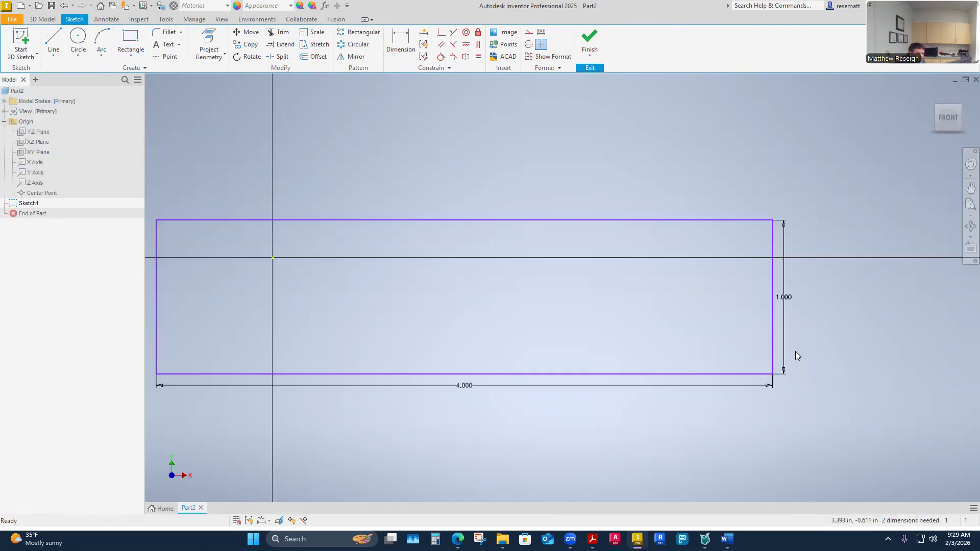
pyautogui.scroll(-3, 795, 352)
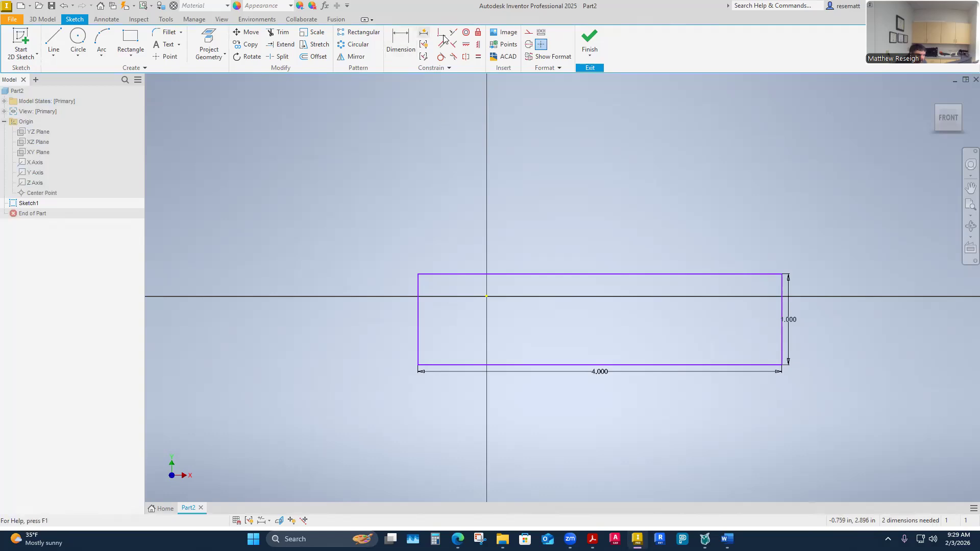
pyautogui.click(466, 45)
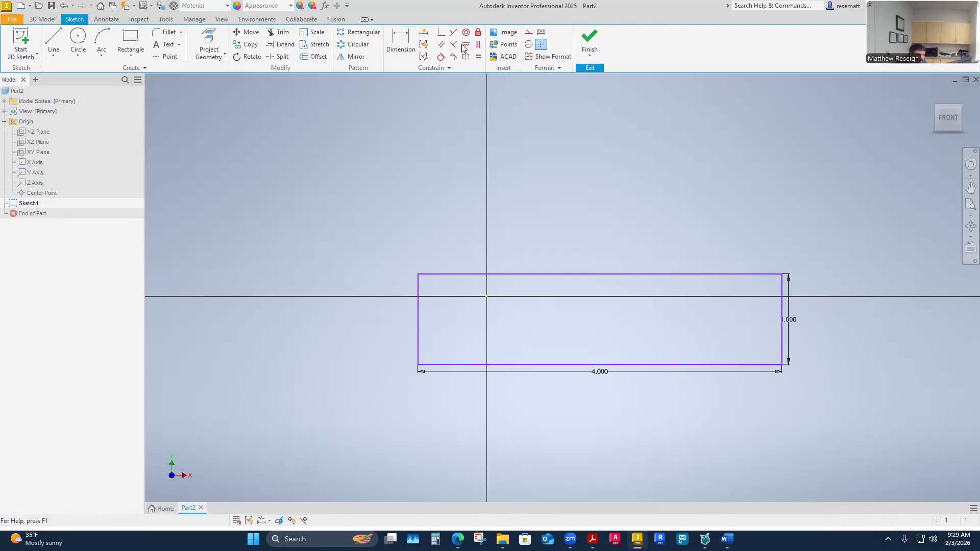
pyautogui.click(418, 320)
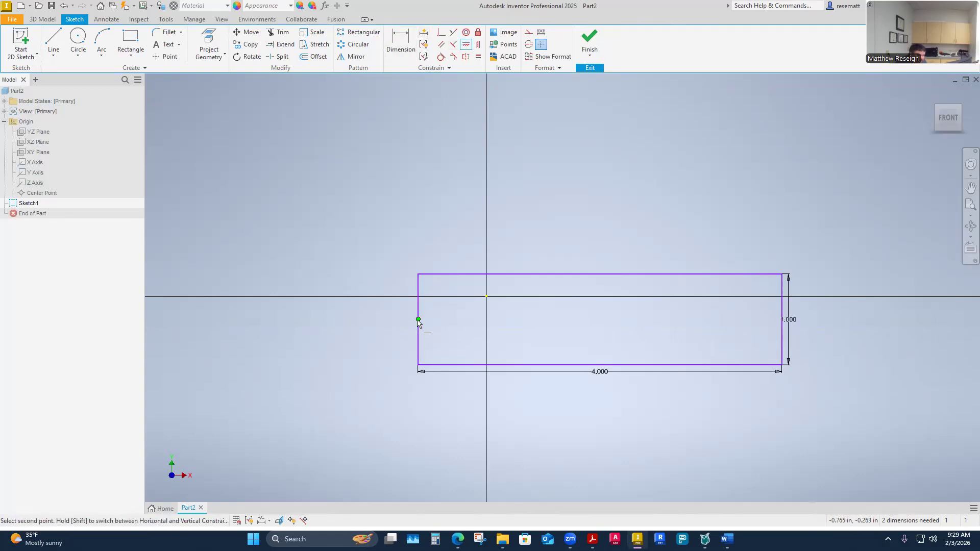
pyautogui.click(487, 296)
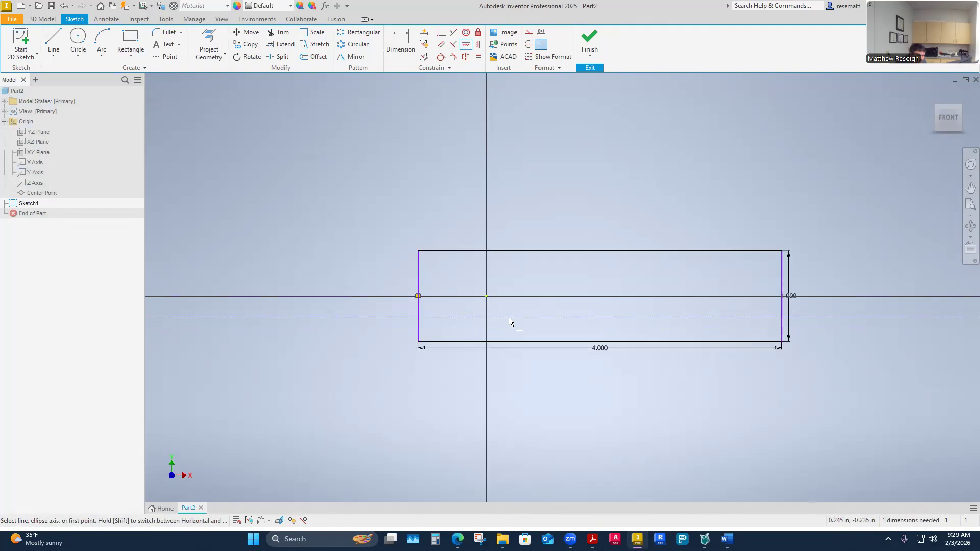
# - Constrain the midpoint of the rectangle's top edge to be vertical with the sketch origin
pyautogui.click(478, 44)
pyautogui.click(601, 251)
pyautogui.click(486, 296)
pyautogui.rightClick(561, 186)
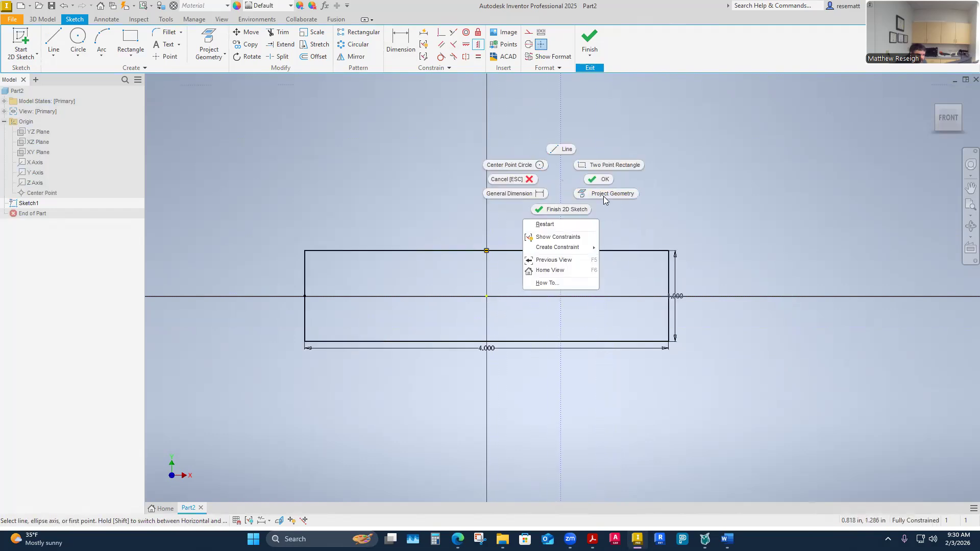
pyautogui.click(597, 181)
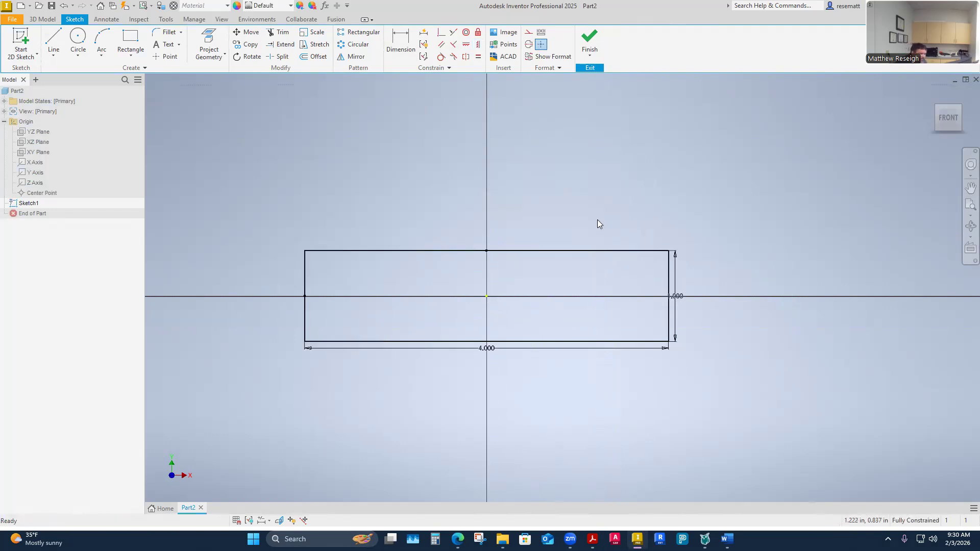
# - Finish the sketch and extrude the rectangle .0625 in symmetrically about the sketch plane, restoring the home view
pyautogui.click(600, 41)
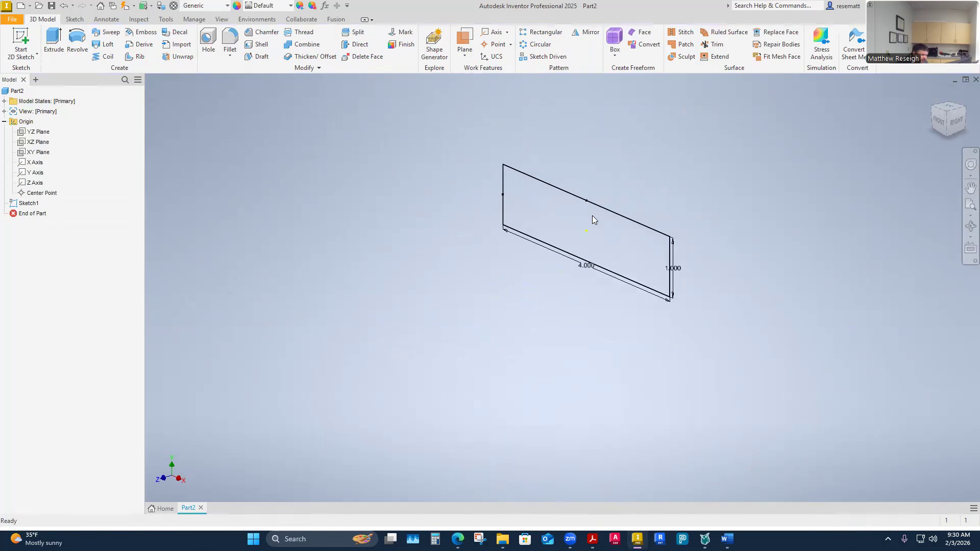
pyautogui.click(54, 44)
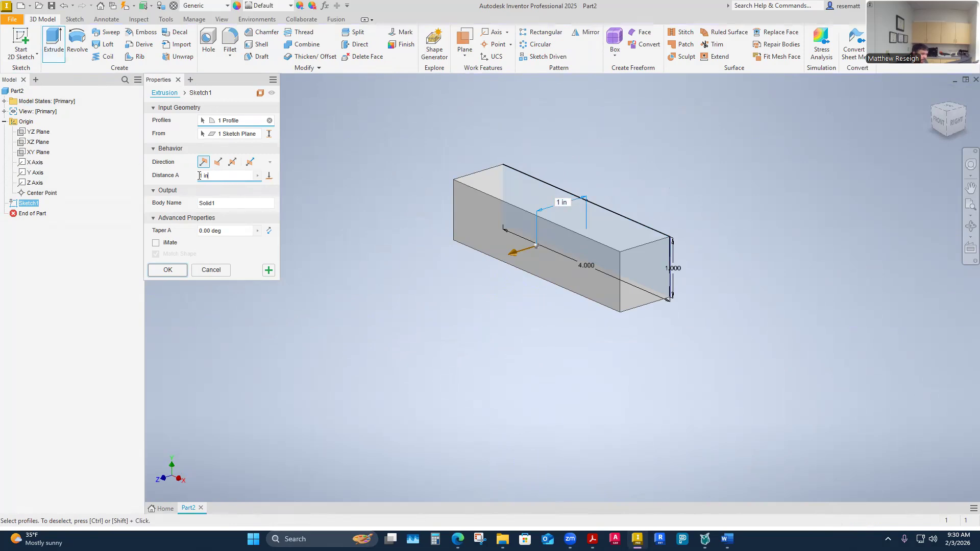
pyautogui.write('.0625')
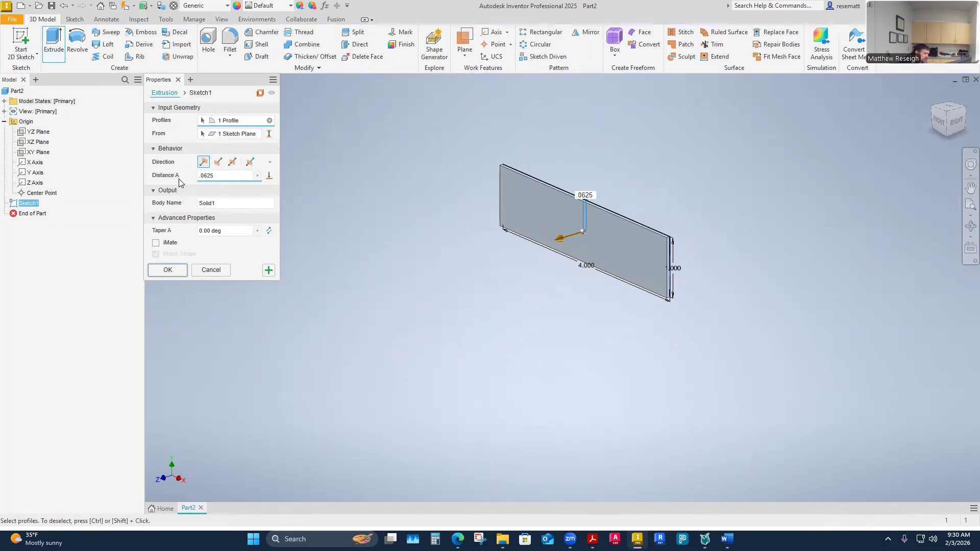
pyautogui.click(232, 163)
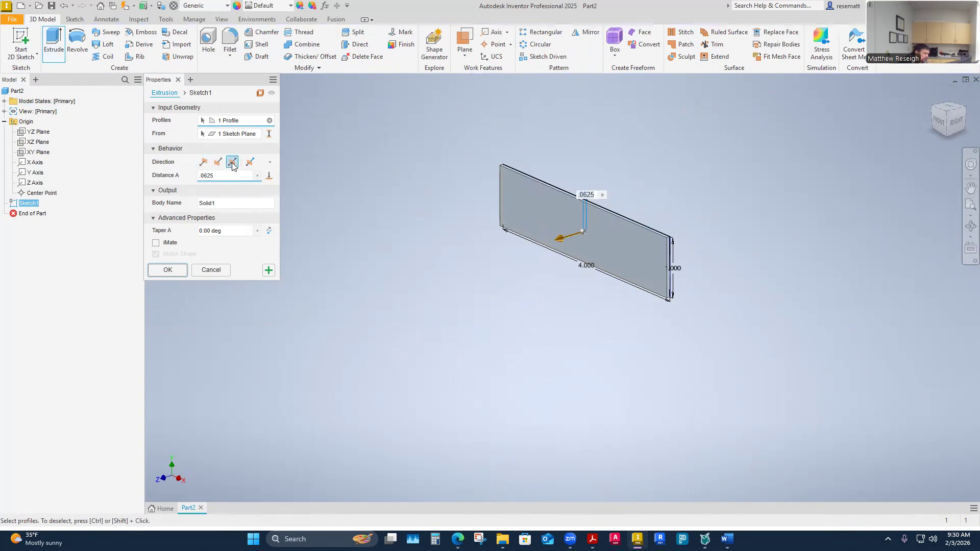
pyautogui.keyDown('shift'); pyautogui.moveTo(474, 214); pyautogui.dragTo(527, 270, button='middle'); pyautogui.keyUp('shift')
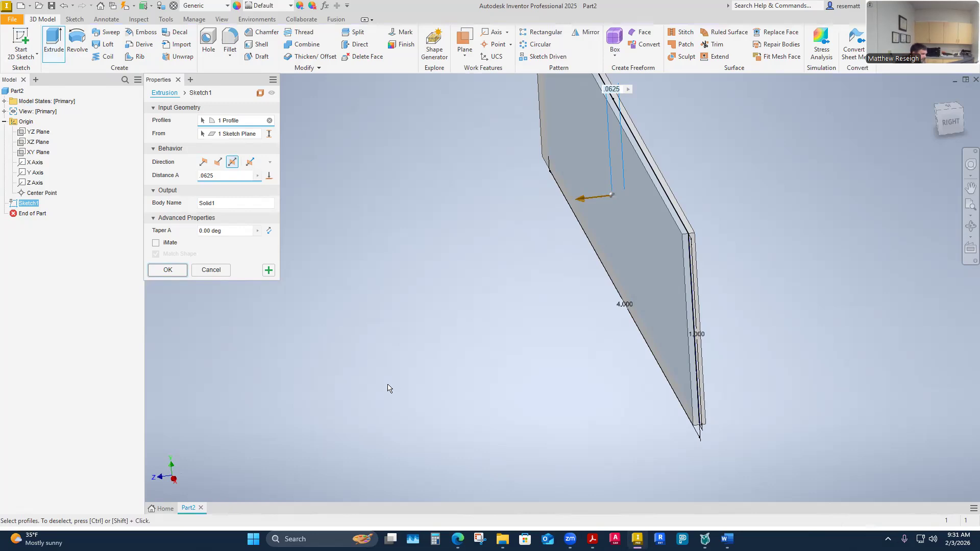
pyautogui.click(162, 275)
pyautogui.press('F6')
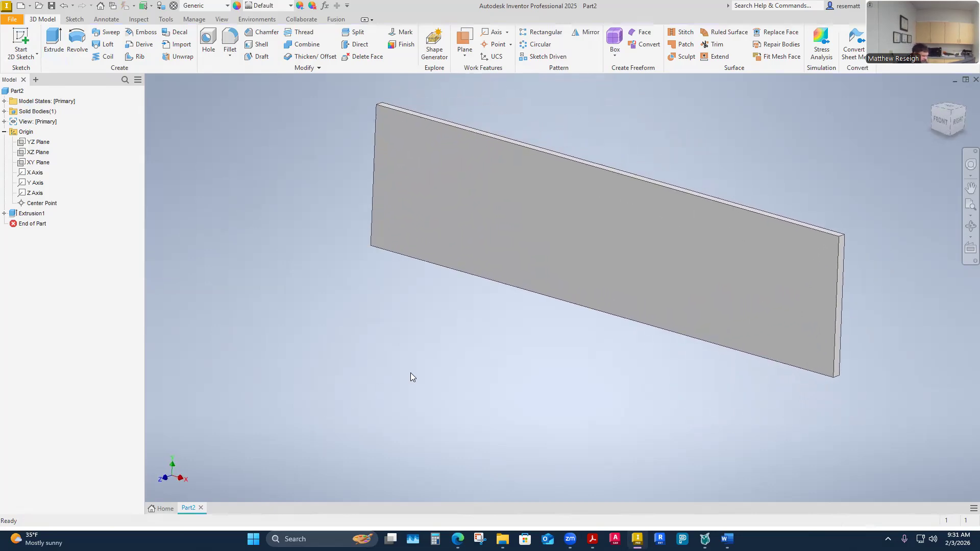
pyautogui.keyDown('shift'); pyautogui.moveTo(411, 373); pyautogui.dragTo(472, 380, button='middle'); pyautogui.keyUp('shift')
pyautogui.press('F6')
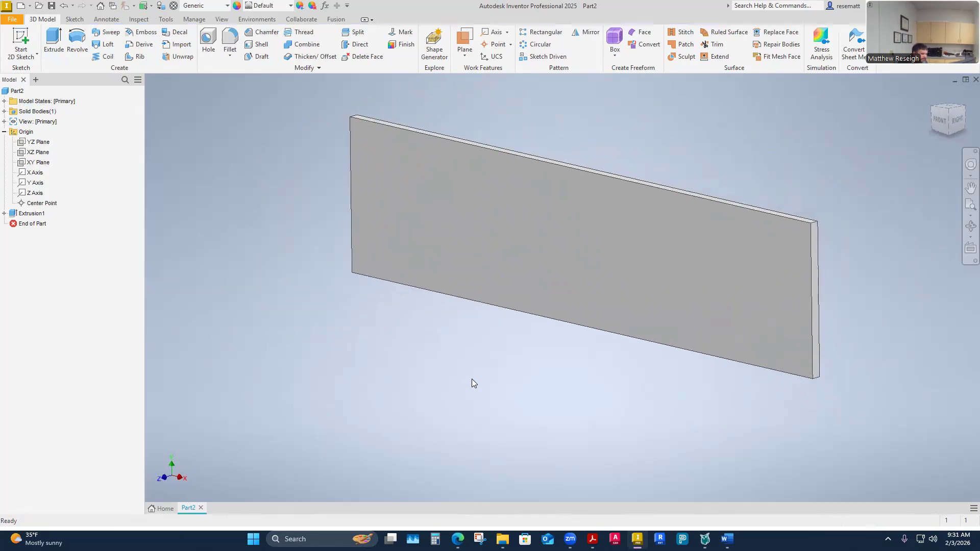
# - Save the plate part as CADD1122-Ch15-Ex-Part1-InClass in the Week 4 Parts folder under 4-Week 4
pyautogui.click(52, 8)
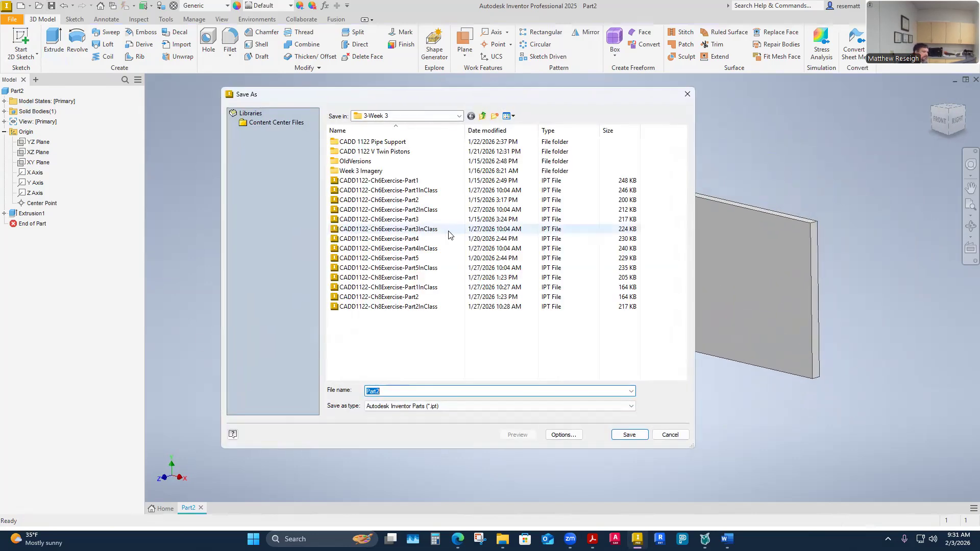
pyautogui.click(483, 118)
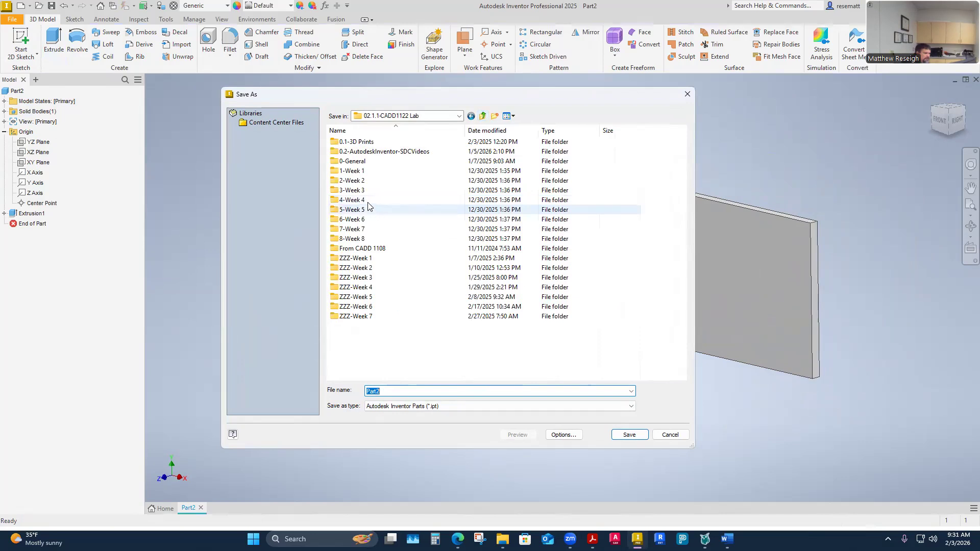
pyautogui.doubleClick(368, 204)
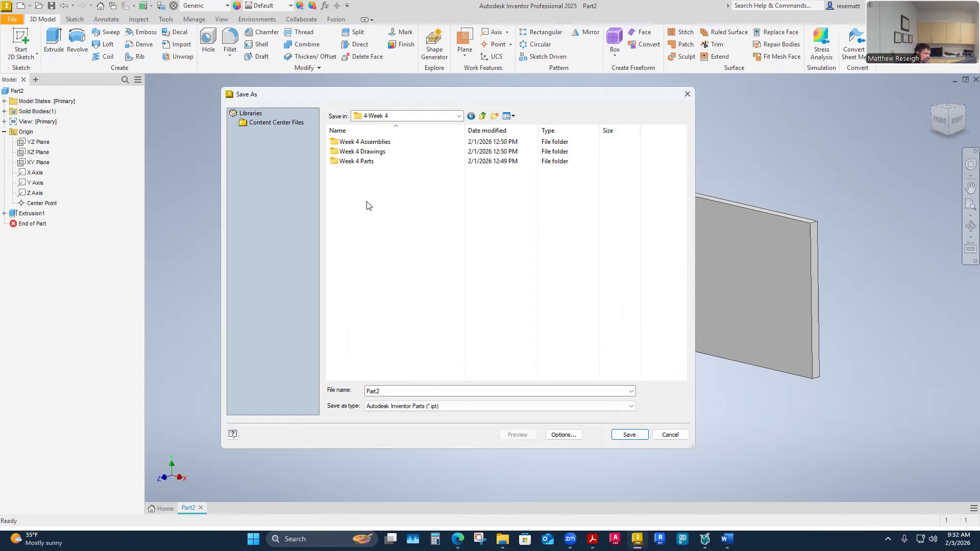
pyautogui.doubleClick(368, 162)
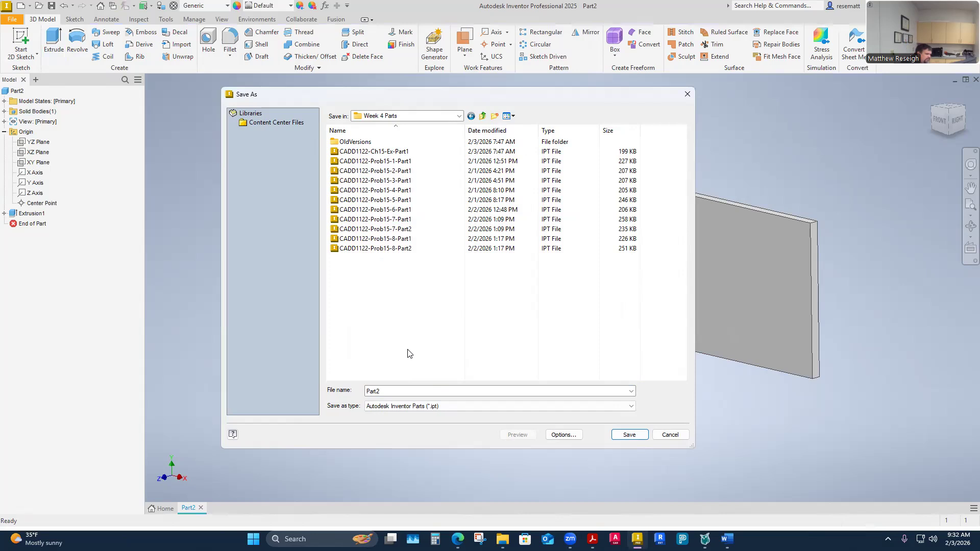
pyautogui.click(397, 151)
pyautogui.click(435, 392)
pyautogui.click(436, 392)
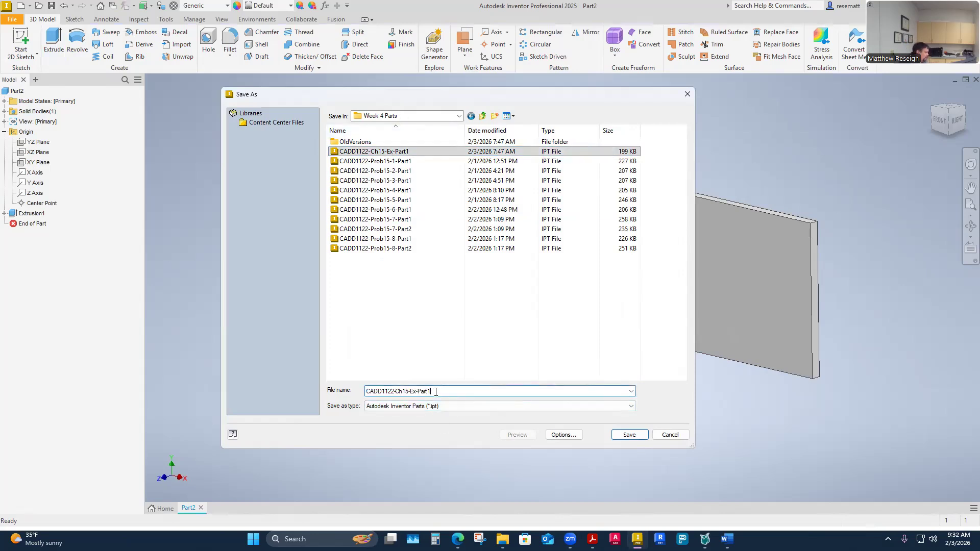
pyautogui.write('I')
pyautogui.press('BackSpace')
pyautogui.write('-InClass')
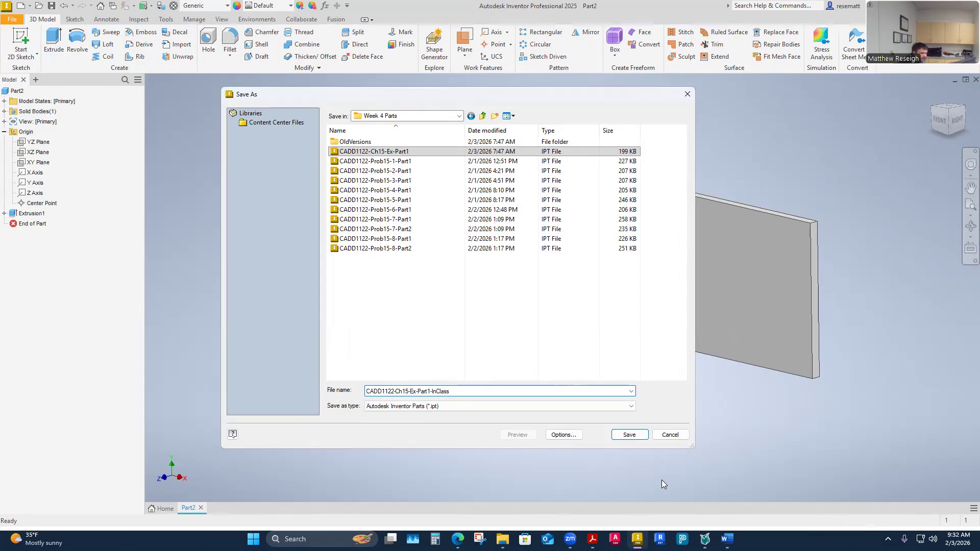
pyautogui.click(629, 434)
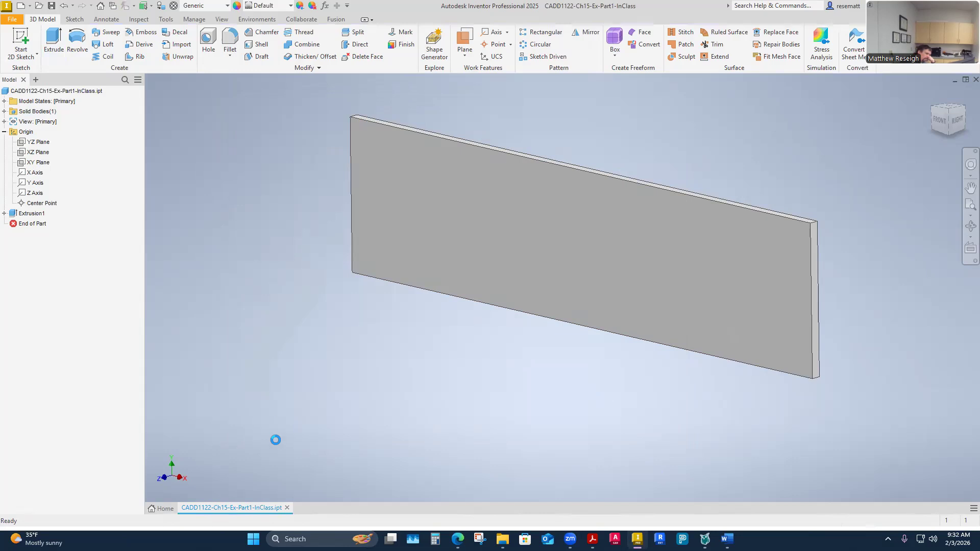
# - Create a new assembly from the English Weldment (ANSI).iam template
pyautogui.click(9, 19)
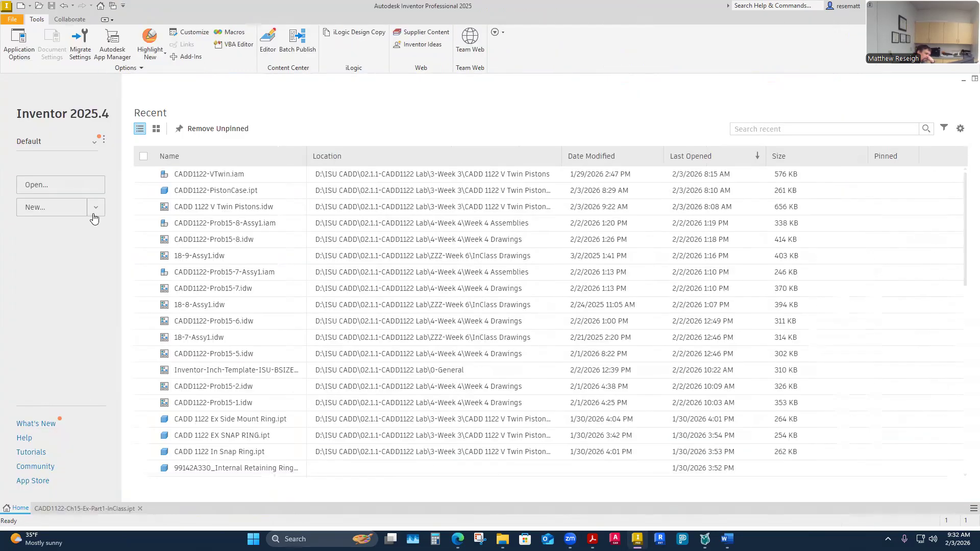
pyautogui.click(96, 206)
pyautogui.click(54, 330)
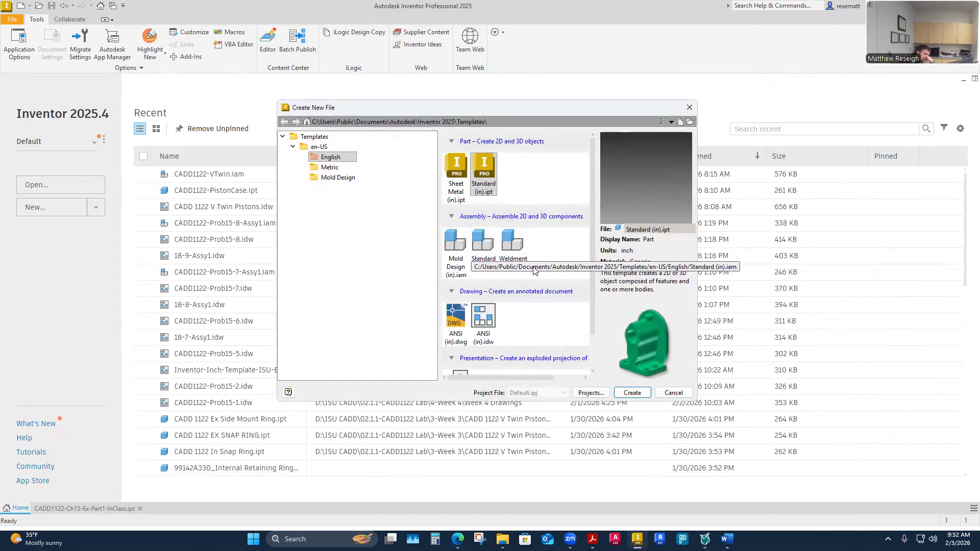
pyautogui.click(519, 249)
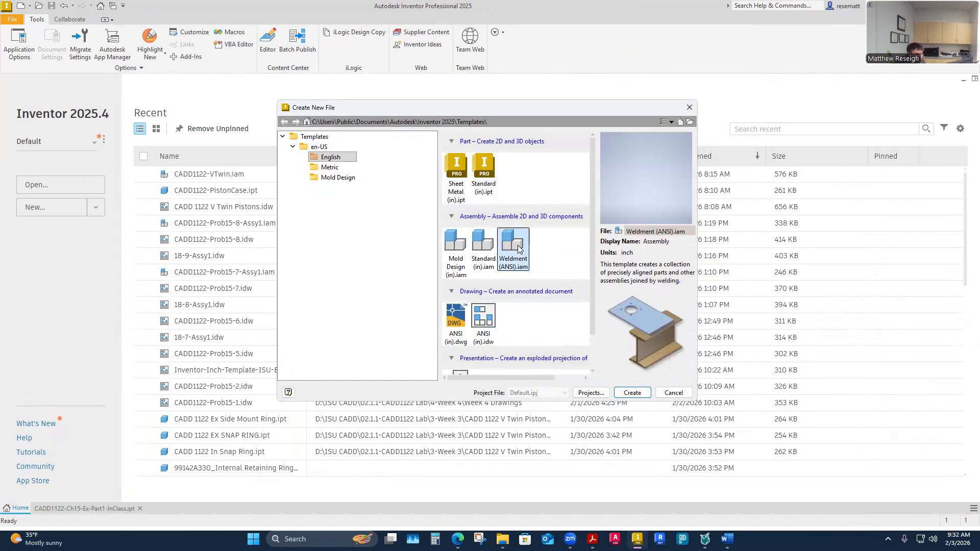
pyautogui.scroll(-1, 523, 272)
pyautogui.scroll(1, 523, 271)
pyautogui.click(632, 393)
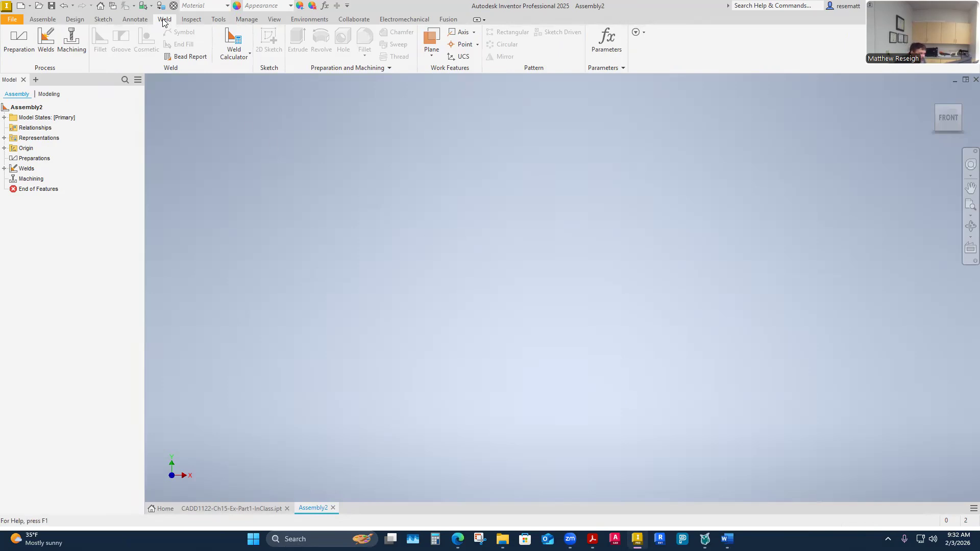
# - Place four instances of CADD1122-Ch15-Ex-Part1-InClass in the weldment assembly, spaced apart from one another
pyautogui.click(46, 20)
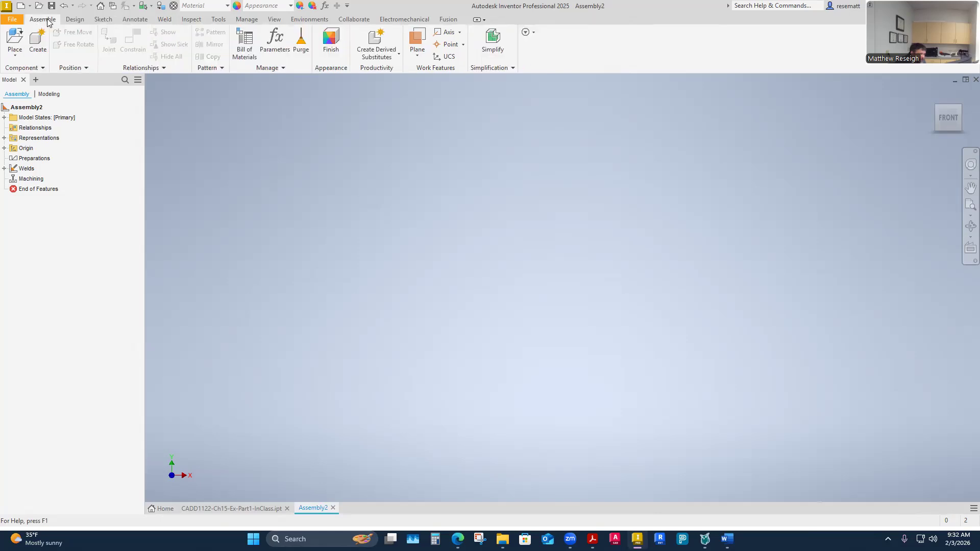
pyautogui.click(15, 57)
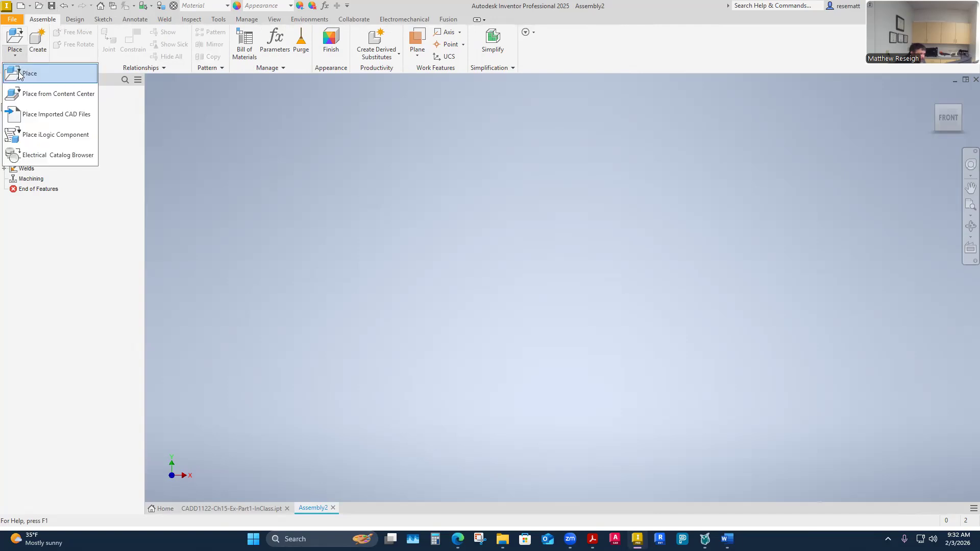
pyautogui.click(23, 73)
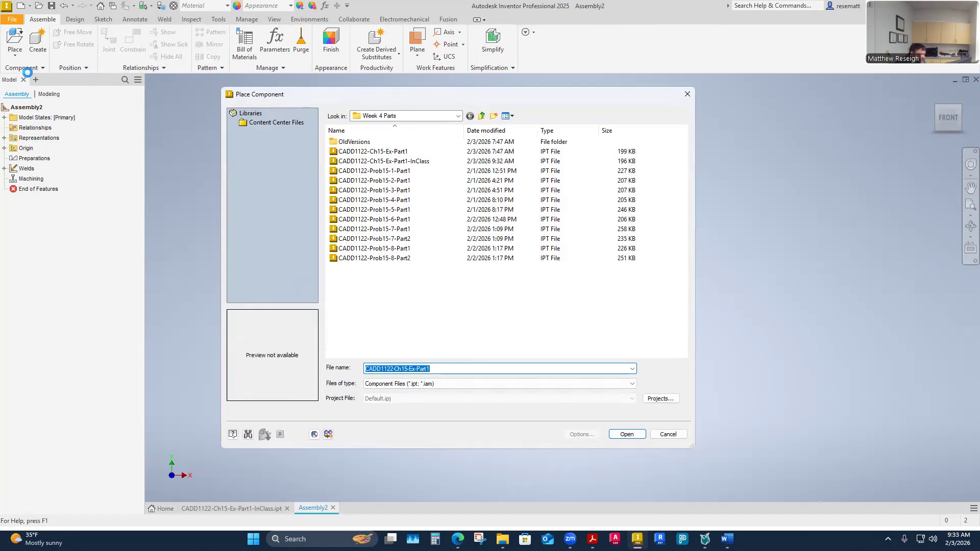
pyautogui.click(367, 161)
pyautogui.click(628, 434)
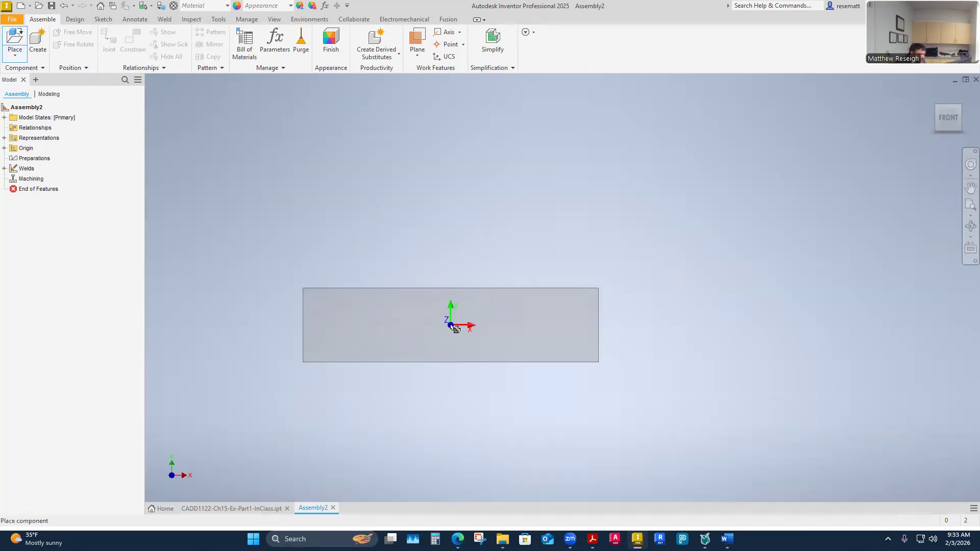
pyautogui.click(455, 327)
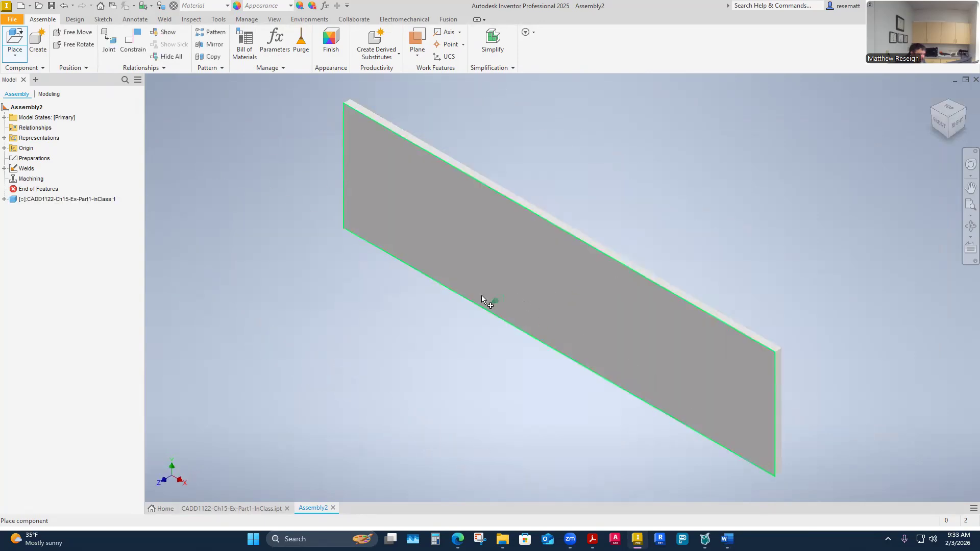
pyautogui.scroll(-5, 482, 299)
pyautogui.click(632, 253)
pyautogui.click(743, 209)
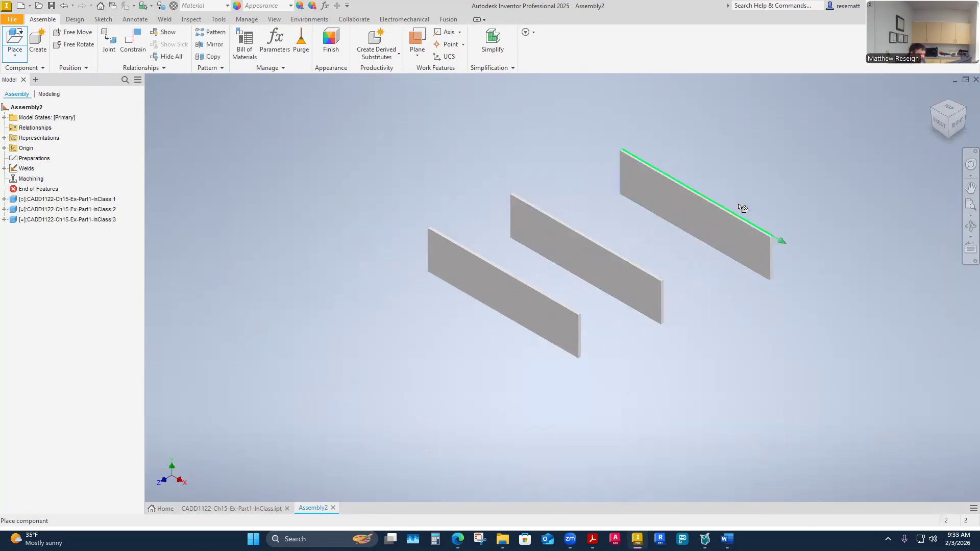
pyautogui.click(815, 184)
pyautogui.rightClick(632, 356)
pyautogui.click(670, 356)
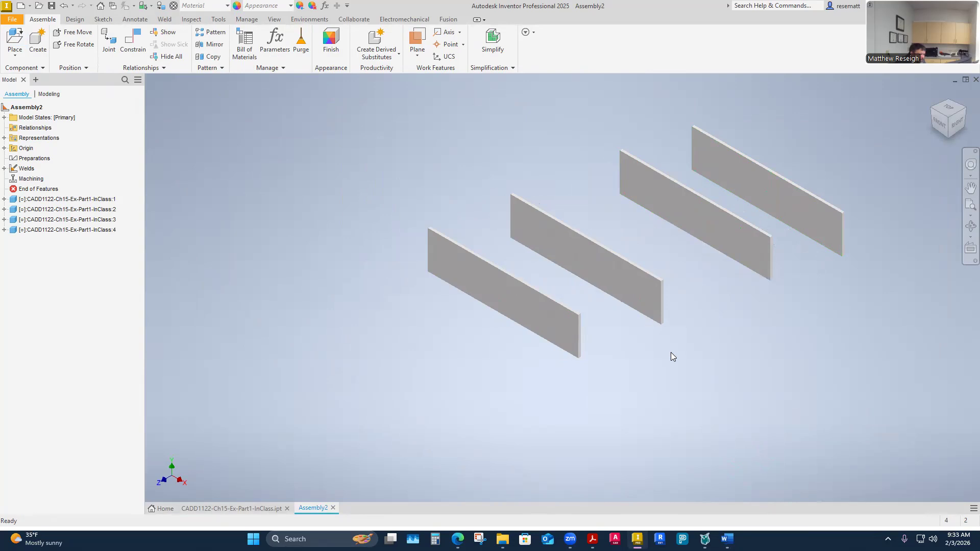
# - Change the assembly's visual style to shaded with visible edges
pyautogui.click(274, 20)
pyautogui.click(210, 43)
pyautogui.click(225, 101)
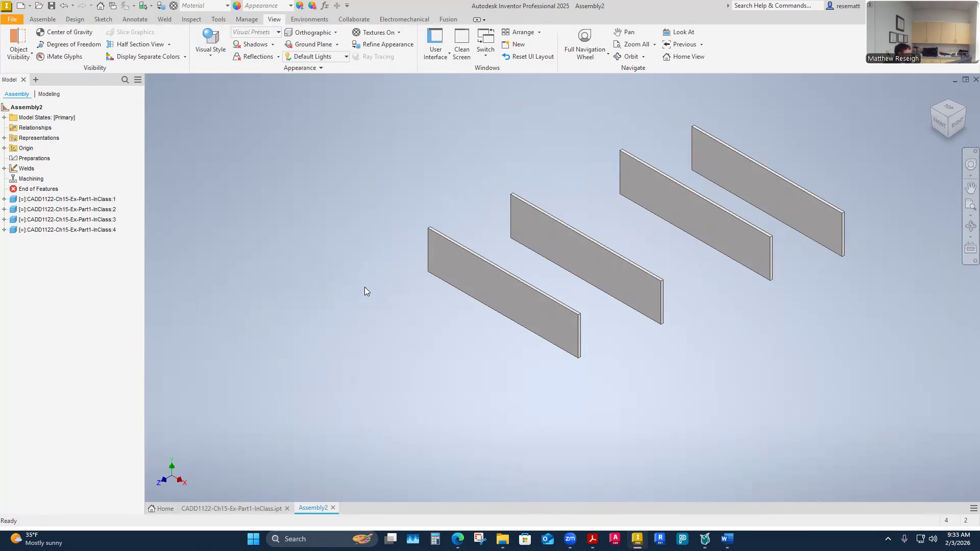
# - Mate the long, narrow top face of the first plate to the broad front face of the second plate with 0.000 in offset
pyautogui.keyDown('shift'); pyautogui.moveTo(377, 282); pyautogui.dragTo(491, 383, button='middle'); pyautogui.keyUp('shift')
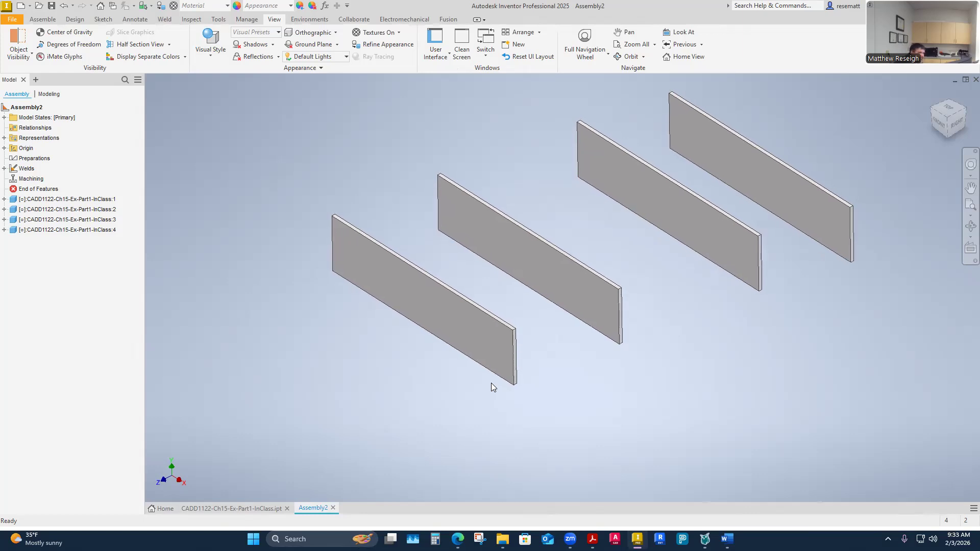
pyautogui.keyDown('shift'); pyautogui.moveTo(386, 372); pyautogui.dragTo(355, 366, button='middle'); pyautogui.keyUp('shift')
pyautogui.scroll(4, 520, 408)
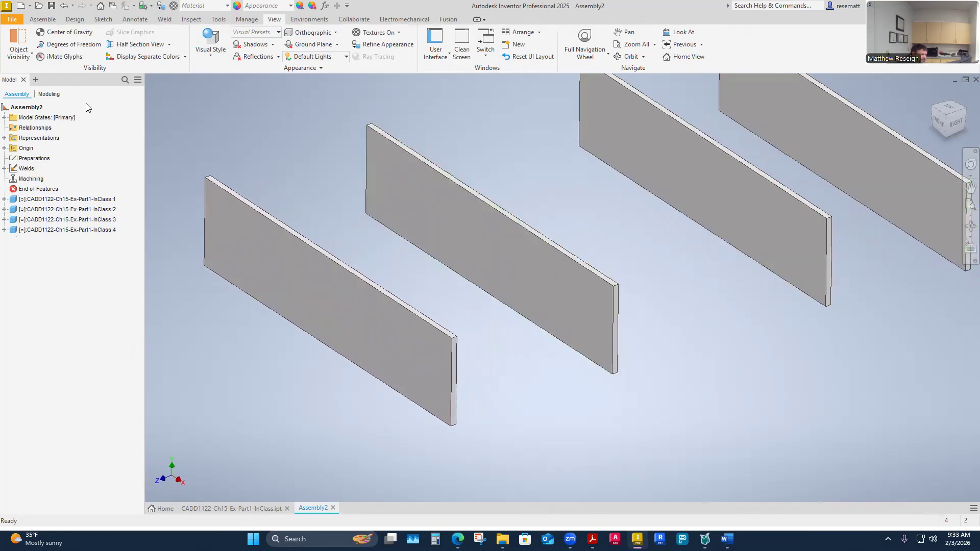
pyautogui.click(43, 20)
pyautogui.click(132, 43)
pyautogui.scroll(8, 445, 391)
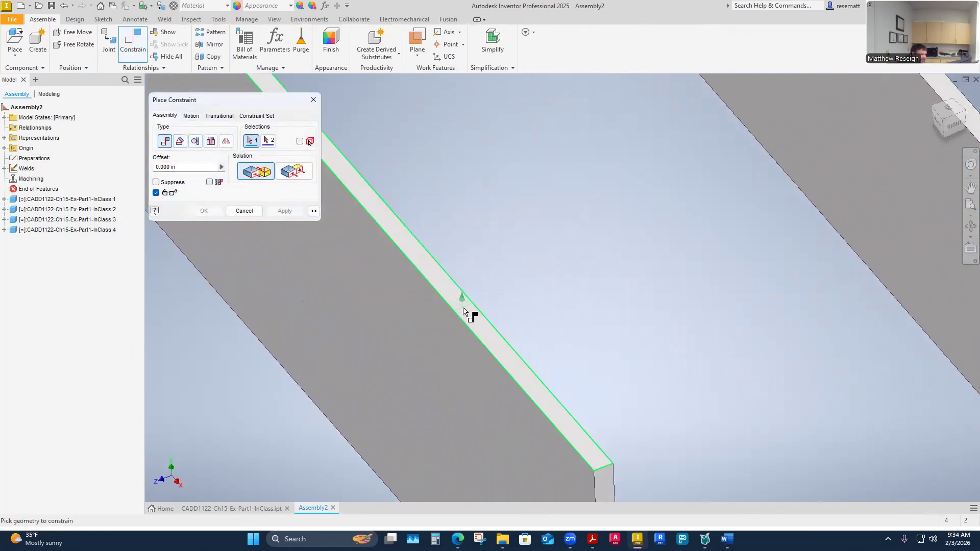
pyautogui.click(486, 331)
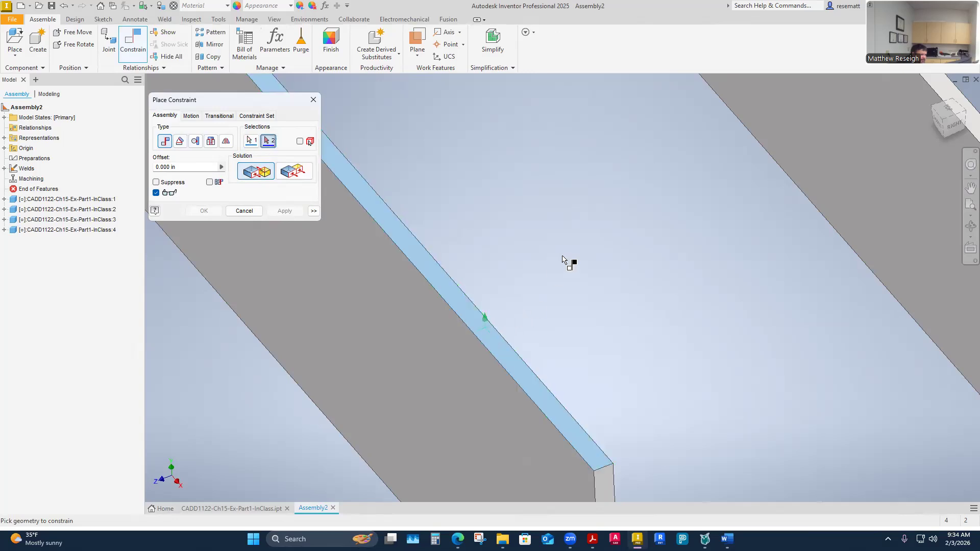
pyautogui.scroll(-6, 571, 286)
pyautogui.scroll(1, 571, 283)
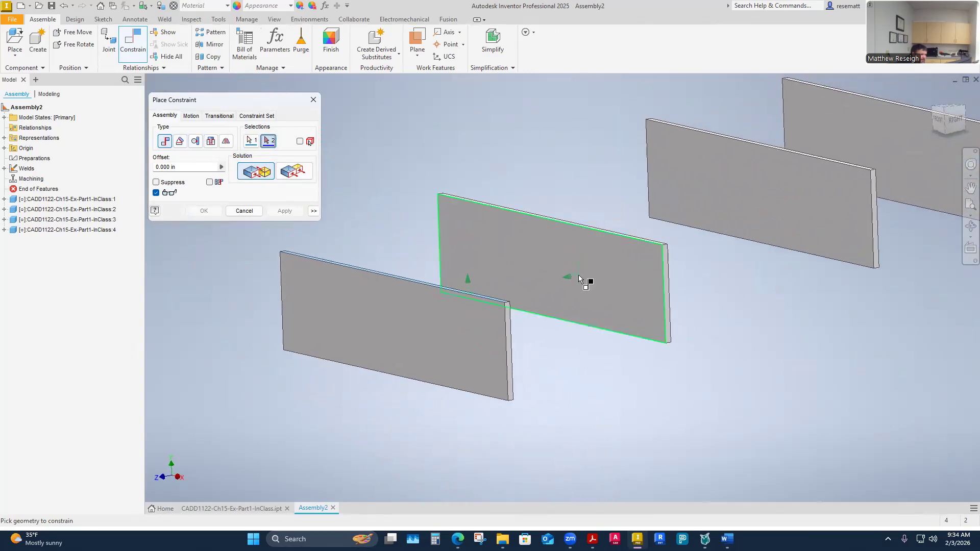
pyautogui.click(578, 275)
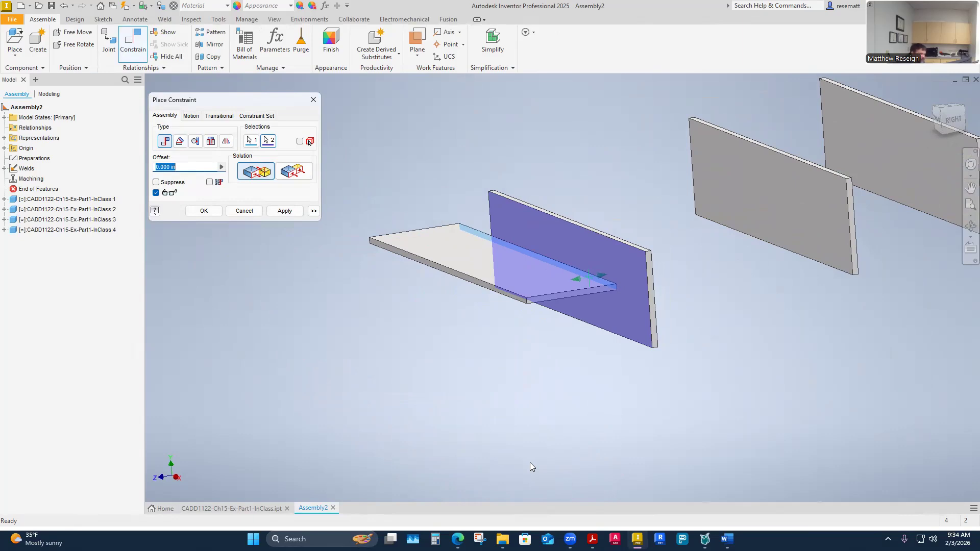
pyautogui.keyDown('shift'); pyautogui.moveTo(424, 337); pyautogui.dragTo(280, 256, button='middle'); pyautogui.keyUp('shift')
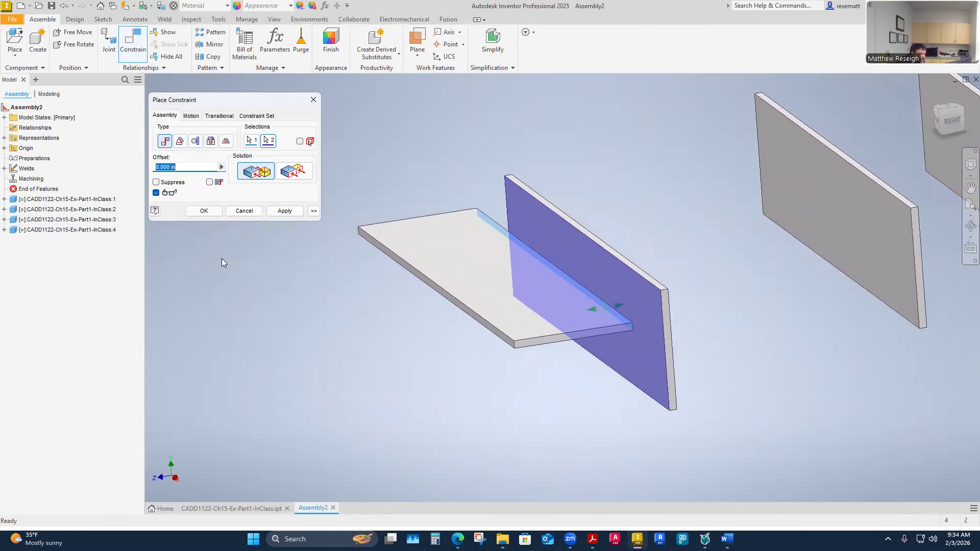
pyautogui.click(285, 212)
# - Apply a flush constraint with 0.000 in offset between the short end faces of the first and second plates
pyautogui.scroll(-5, 531, 451)
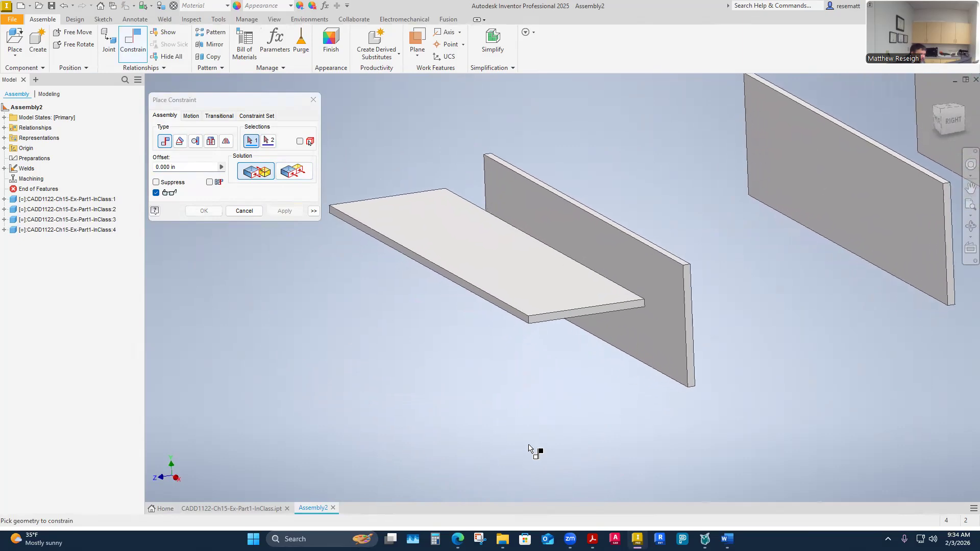
pyautogui.click(595, 372)
pyautogui.keyDown('shift'); pyautogui.moveTo(595, 372); pyautogui.dragTo(718, 439, button='middle'); pyautogui.keyUp('shift')
pyautogui.click(740, 353)
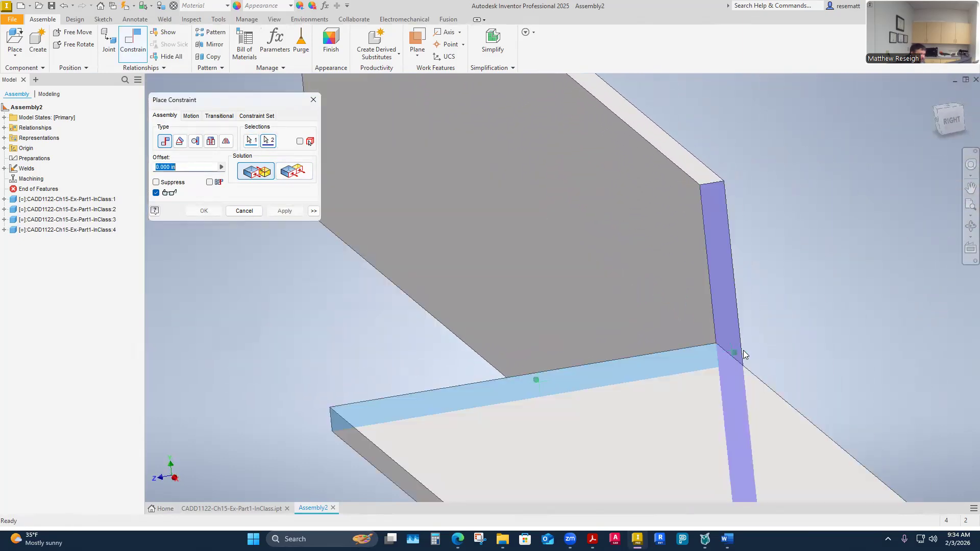
pyautogui.click(291, 173)
pyautogui.scroll(5, 456, 312)
pyautogui.keyDown('shift'); pyautogui.moveTo(490, 326); pyautogui.dragTo(272, 188, button='middle'); pyautogui.keyUp('shift')
pyautogui.click(284, 210)
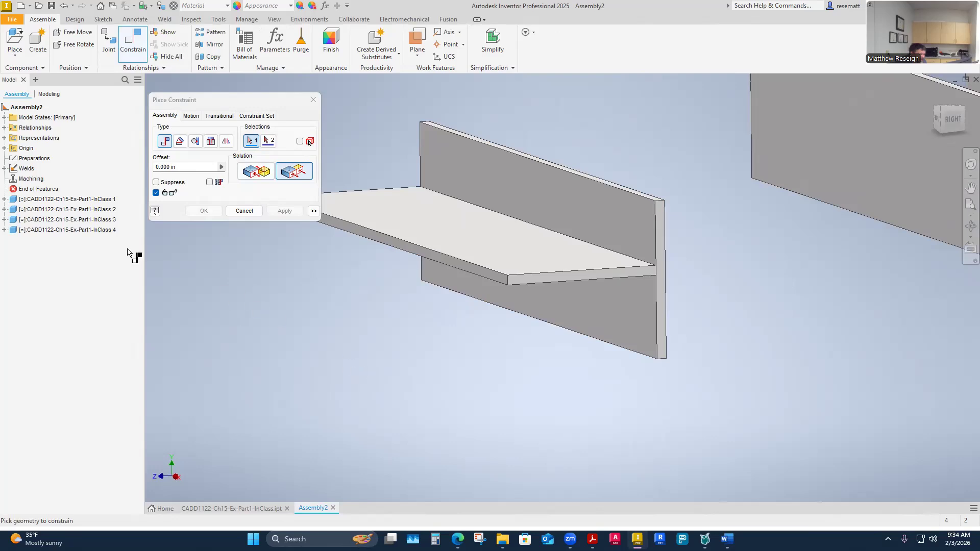
pyautogui.click(4, 148)
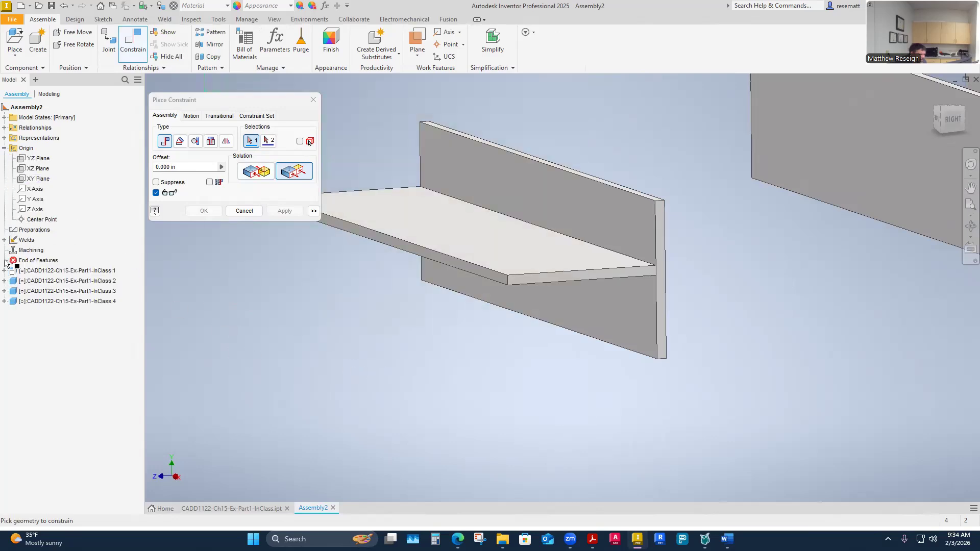
pyautogui.click(4, 148)
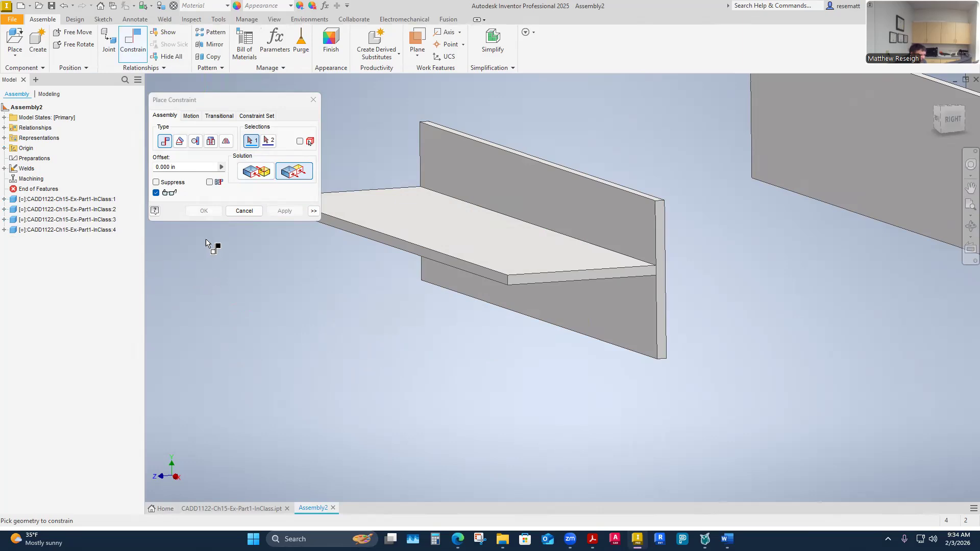
pyautogui.press('Escape')
# - Expand the Origin folders of CADD1122-Ch15-Ex-Part1-InClass:1 and :2 in the model browser to expose their origin planes
pyautogui.click(408, 241)
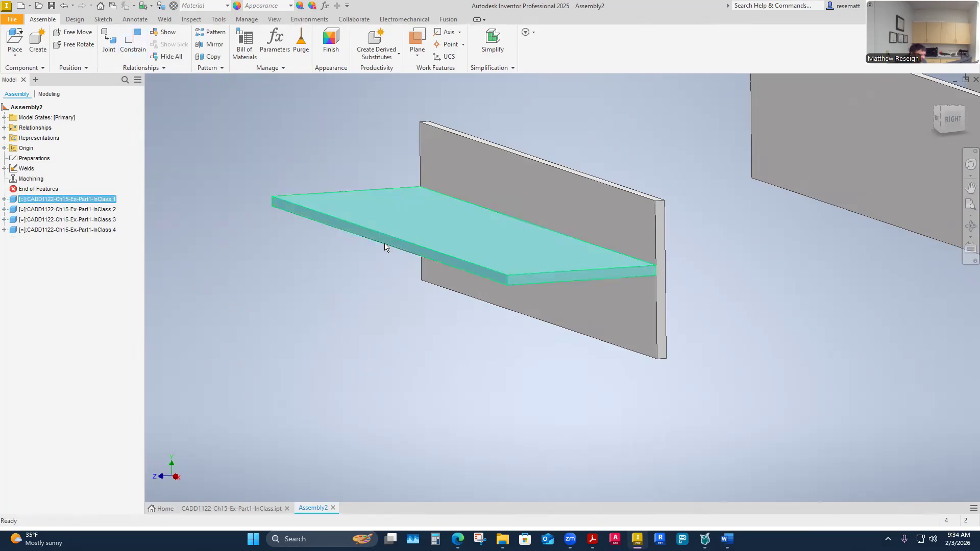
pyautogui.click(4, 199)
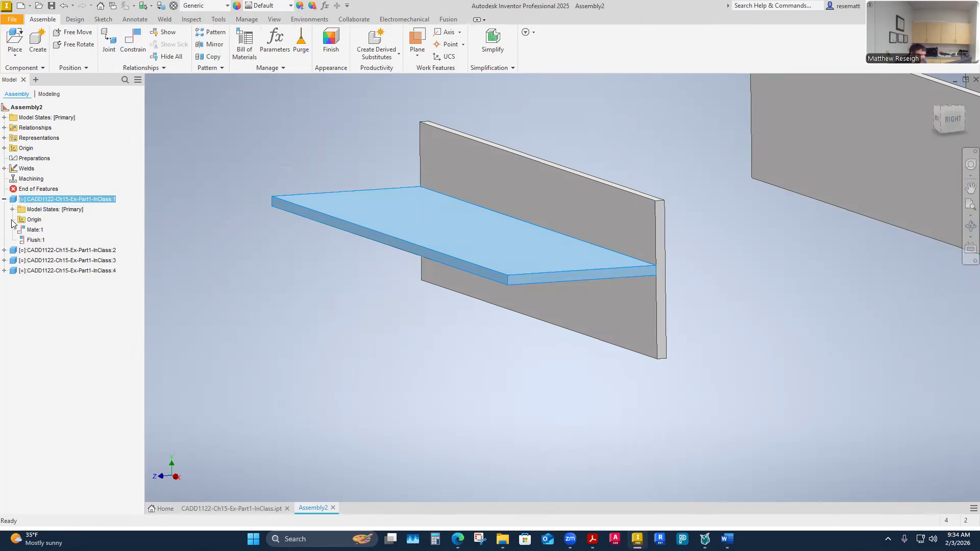
pyautogui.click(12, 220)
pyautogui.click(482, 188)
pyautogui.click(4, 321)
pyautogui.click(13, 342)
pyautogui.click(210, 377)
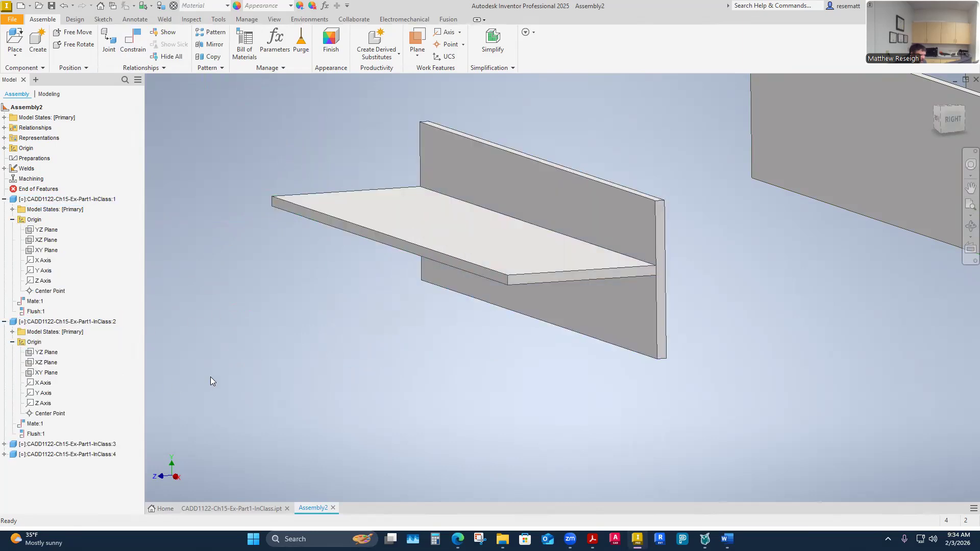
pyautogui.keyDown('shift'); pyautogui.moveTo(210, 376); pyautogui.dragTo(212, 382, button='middle'); pyautogui.keyUp('shift')
# - Try a flush constraint with 0.000 in offset between the first plate's XY plane and the second plate's XZ plane
pyautogui.click(138, 49)
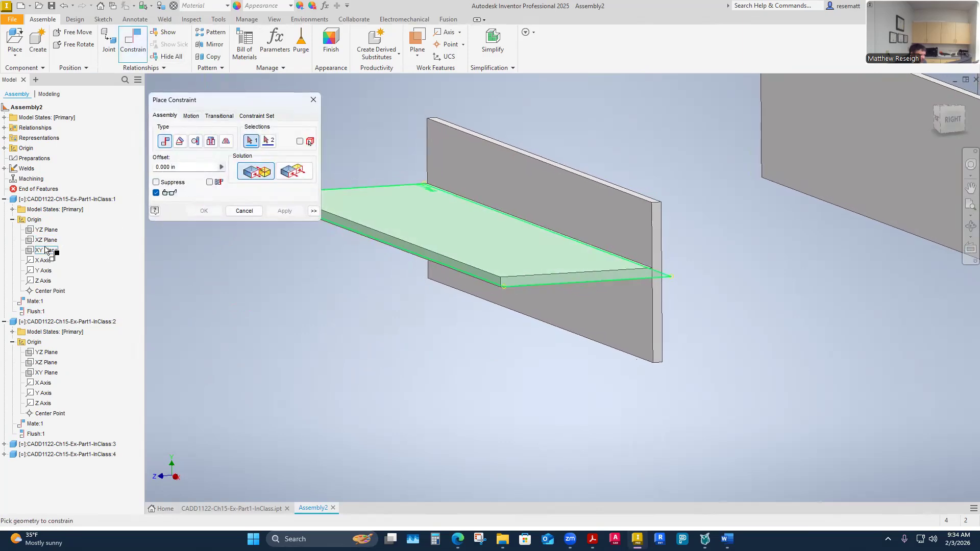
pyautogui.click(45, 251)
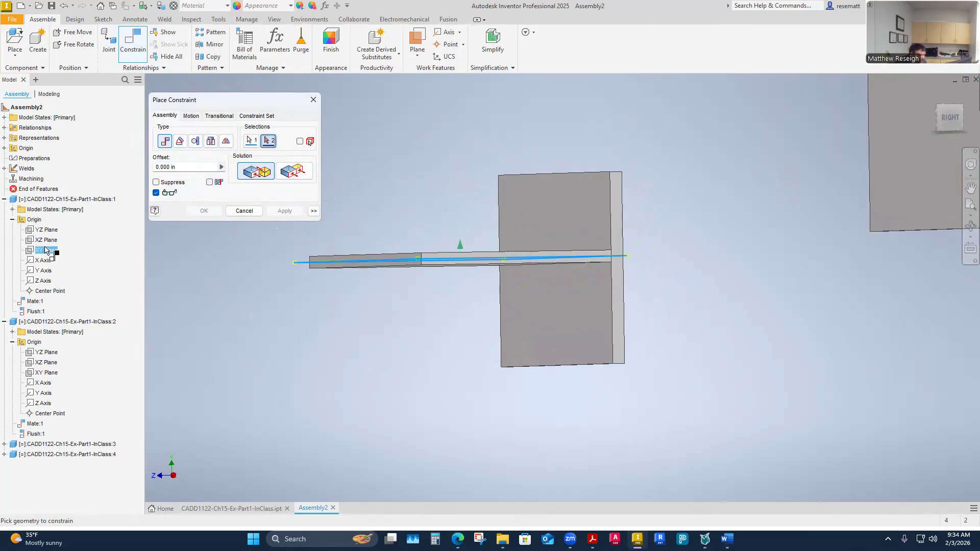
pyautogui.click(38, 366)
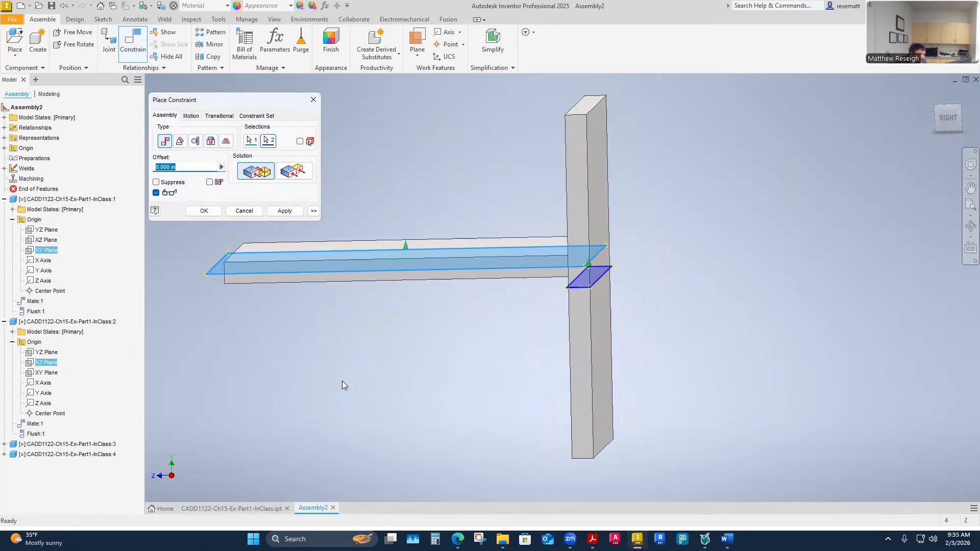
pyautogui.click(294, 171)
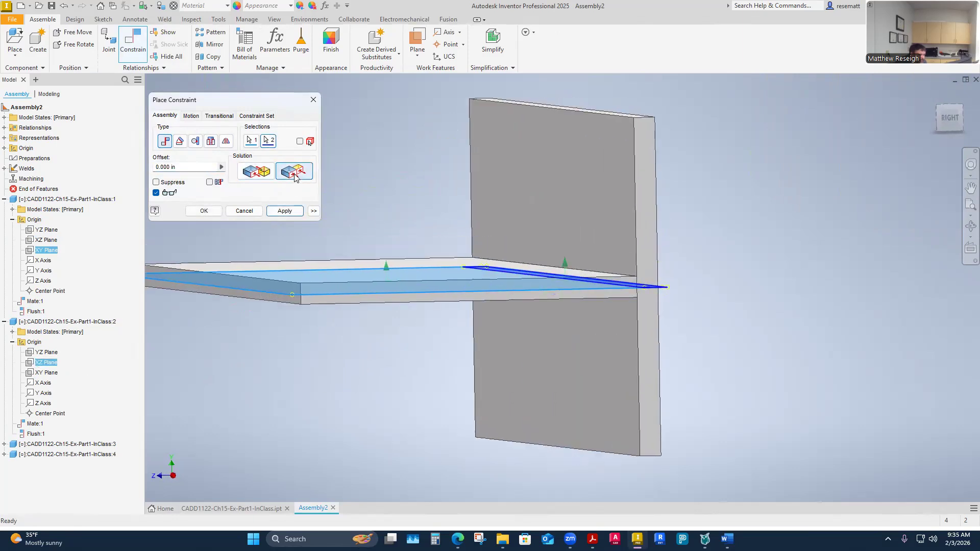
pyautogui.click(199, 213)
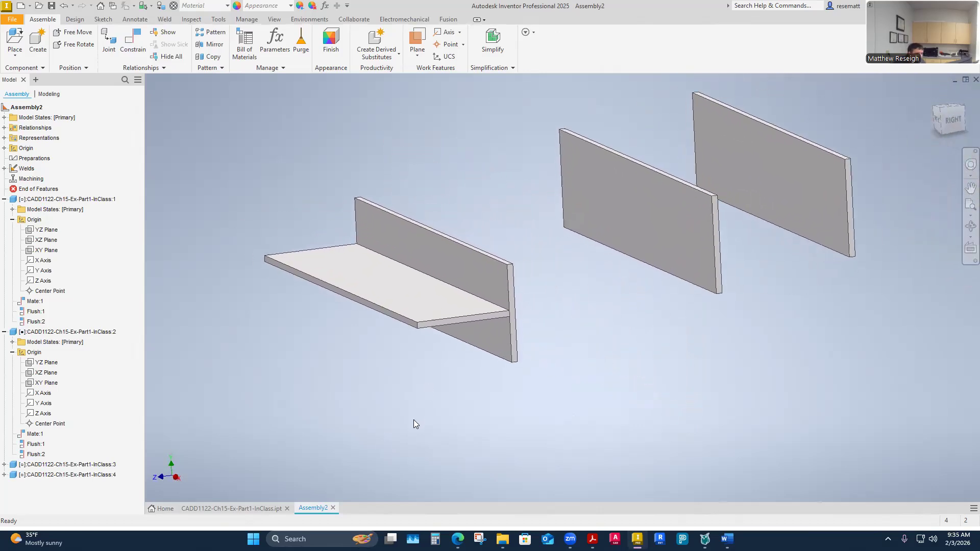
pyautogui.click(64, 7)
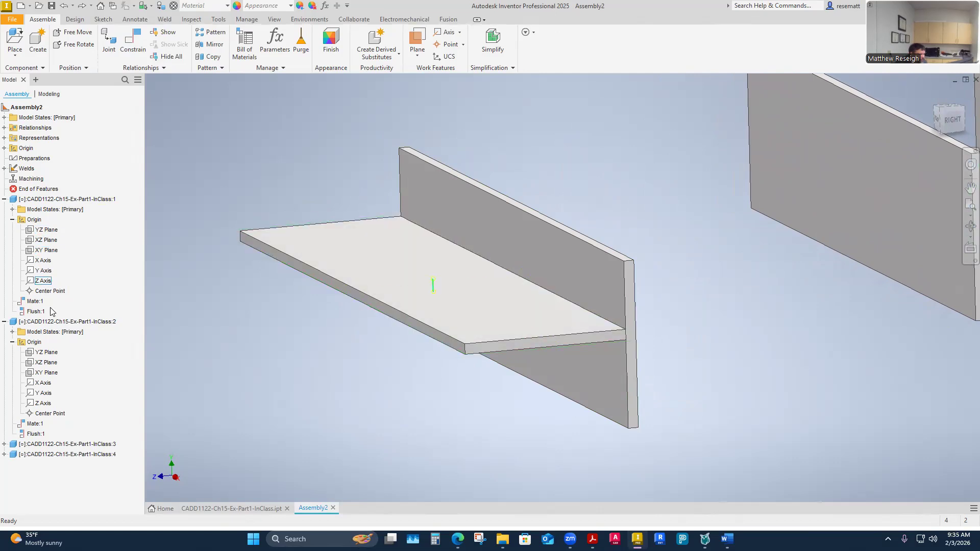
# - Center the first plate on the second by flush-constraining its XY plane to the second's XZ plane with 0.000 in offset
pyautogui.press('c')
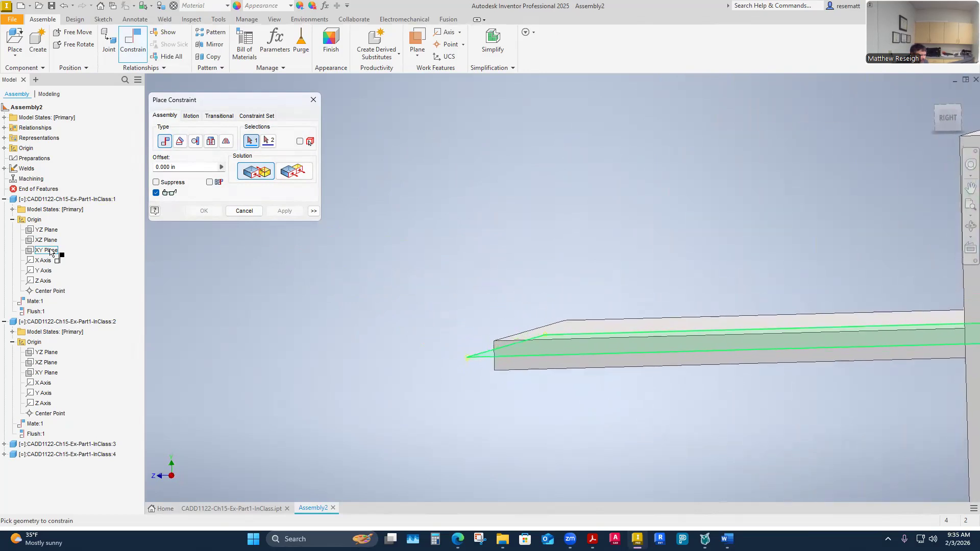
pyautogui.click(50, 251)
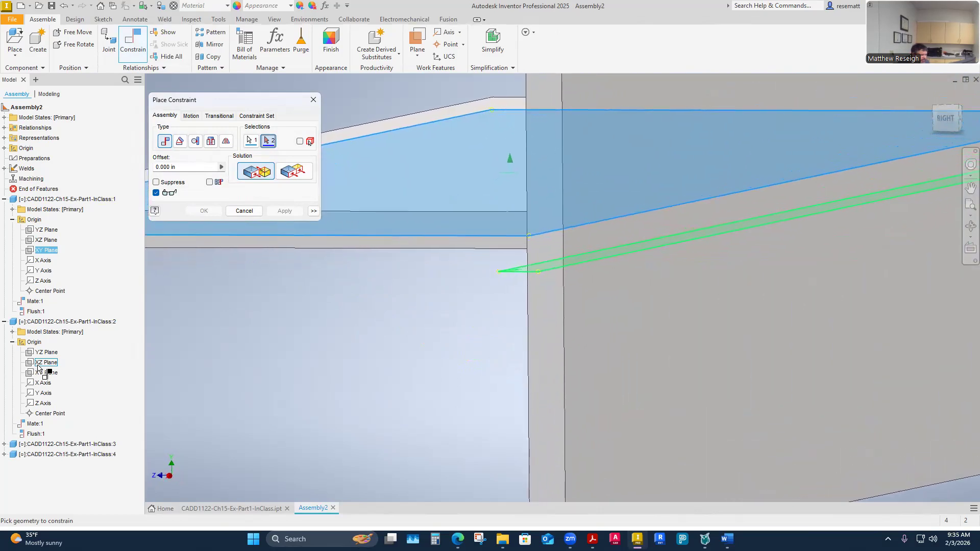
pyautogui.click(45, 363)
pyautogui.click(294, 171)
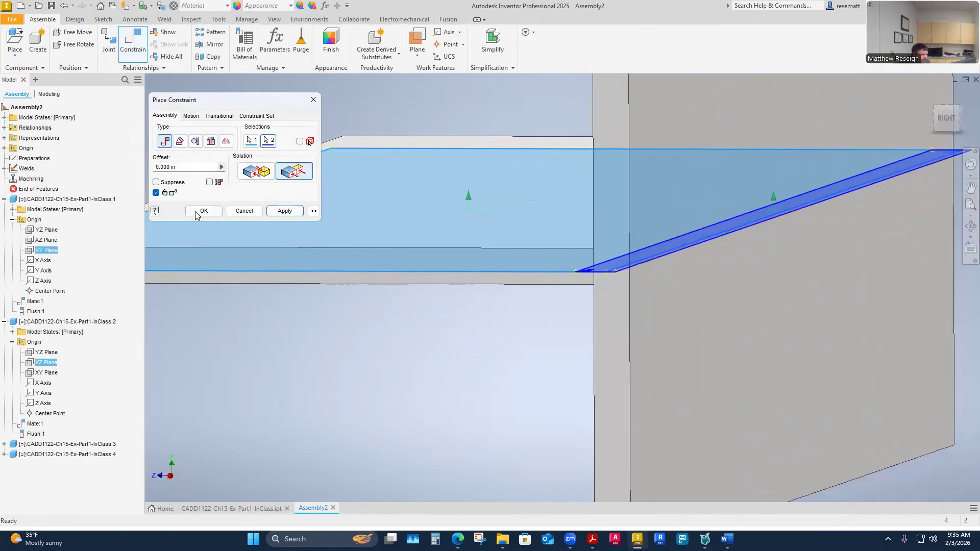
pyautogui.click(202, 211)
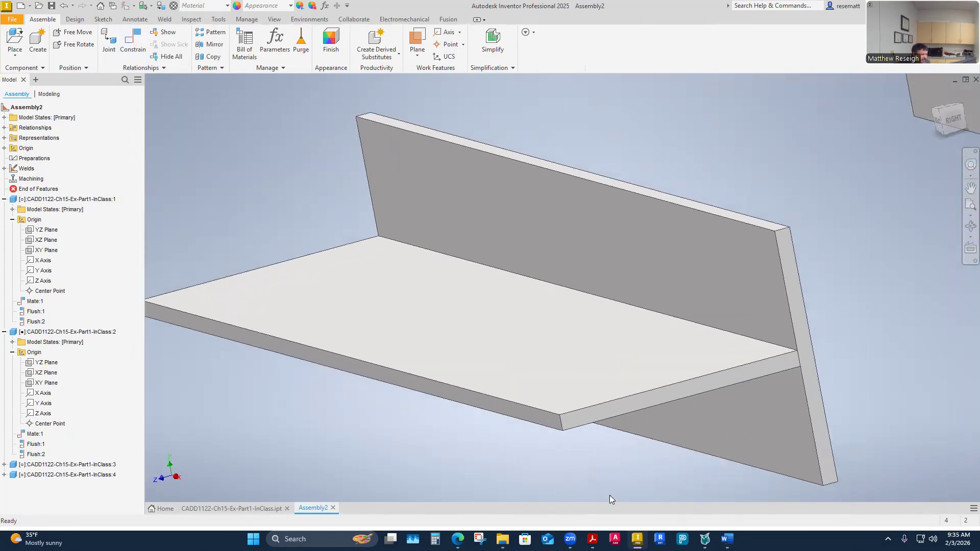
pyautogui.moveTo(595, 328); pyautogui.dragTo(475, 296)
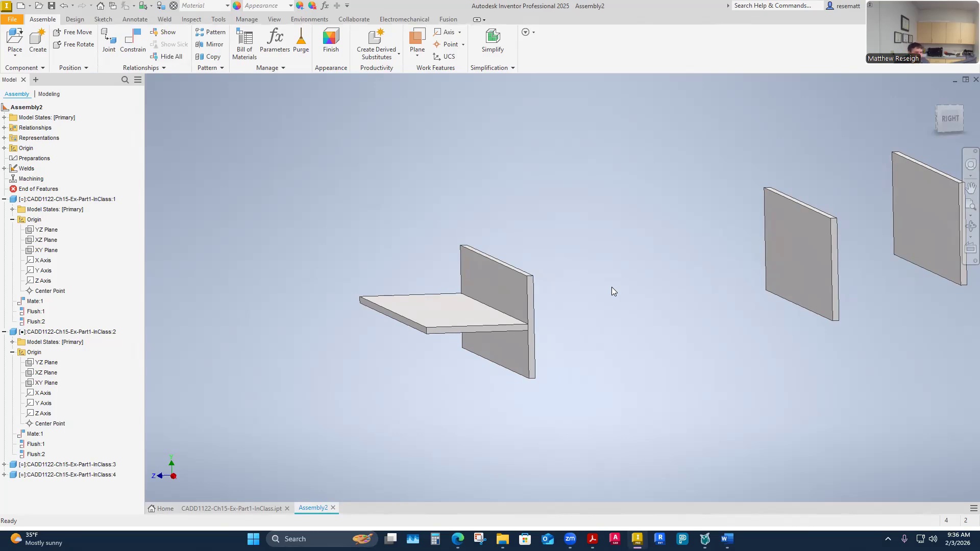
# - Mate the long, narrow top face of the third plate to the broad front face of the fourth plate with 0.000 in offset
pyautogui.keyDown('shift'); pyautogui.moveTo(611, 291); pyautogui.dragTo(682, 387, button='middle'); pyautogui.keyUp('shift')
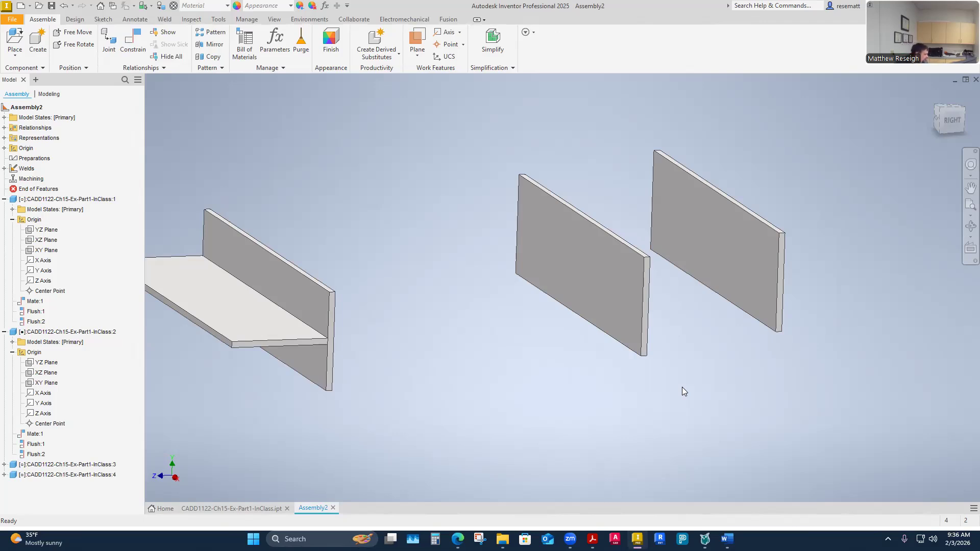
pyautogui.scroll(-3, 682, 387)
pyautogui.moveTo(659, 397); pyautogui.dragTo(580, 434, button='middle')
pyautogui.scroll(1, 580, 433)
pyautogui.scroll(1, 580, 434)
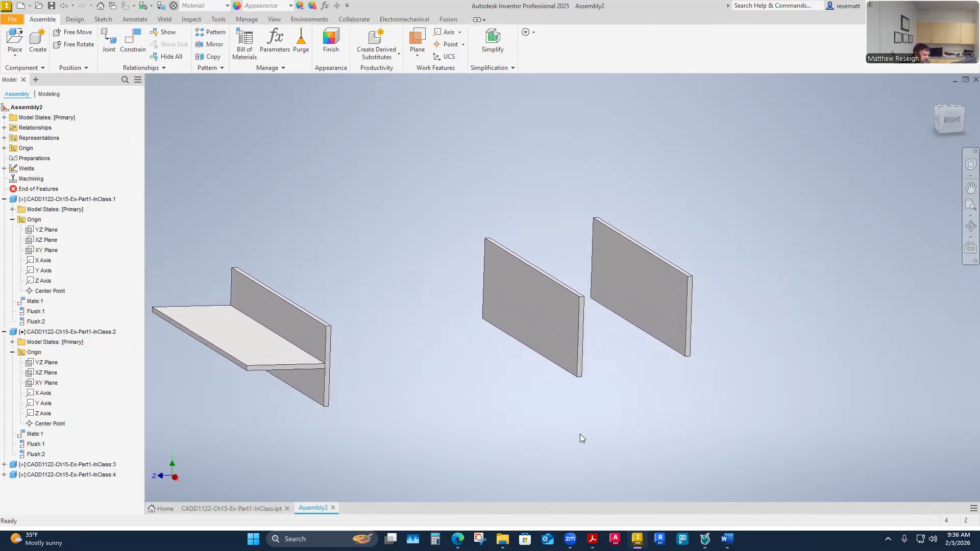
pyautogui.scroll(2, 580, 434)
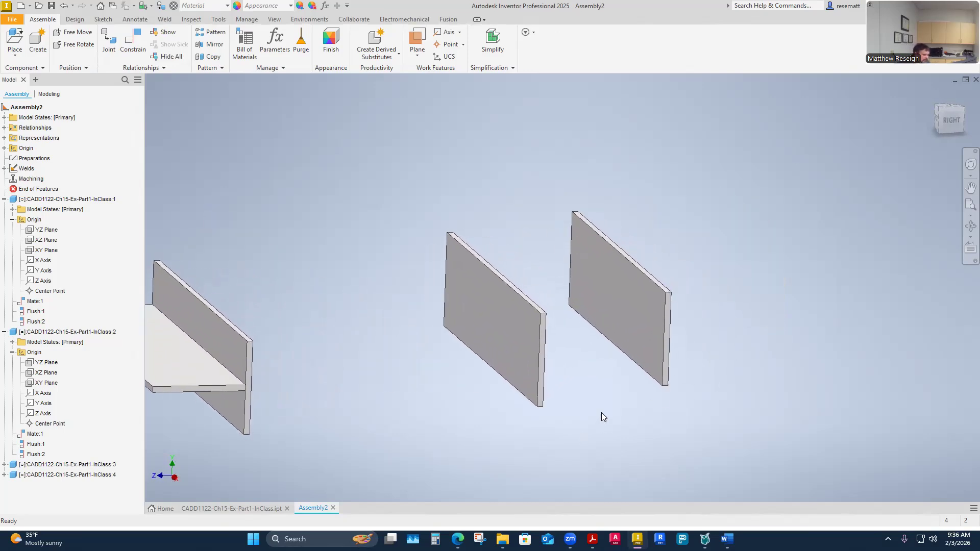
pyautogui.click(133, 43)
pyautogui.scroll(1, 507, 391)
pyautogui.scroll(3, 506, 391)
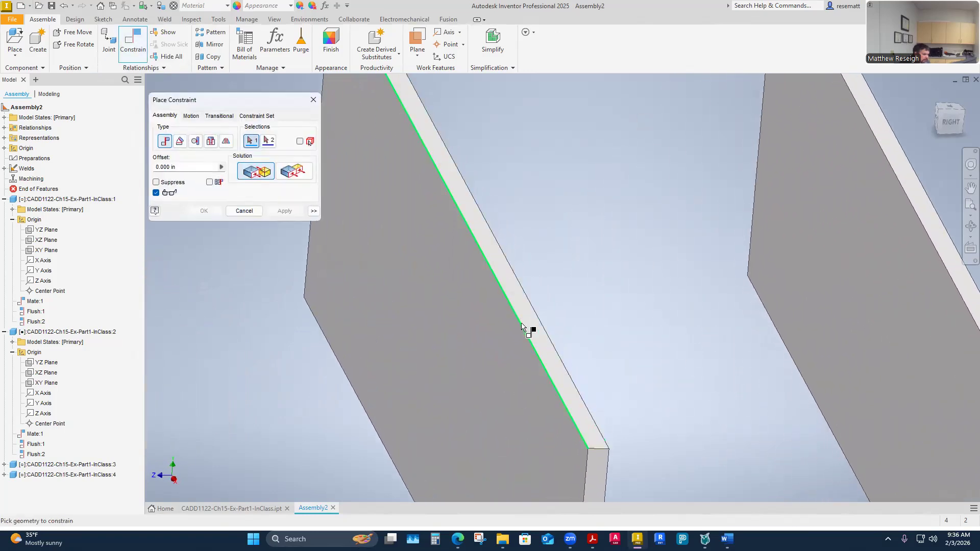
pyautogui.click(531, 323)
pyautogui.scroll(-2, 584, 396)
pyautogui.scroll(-3, 584, 396)
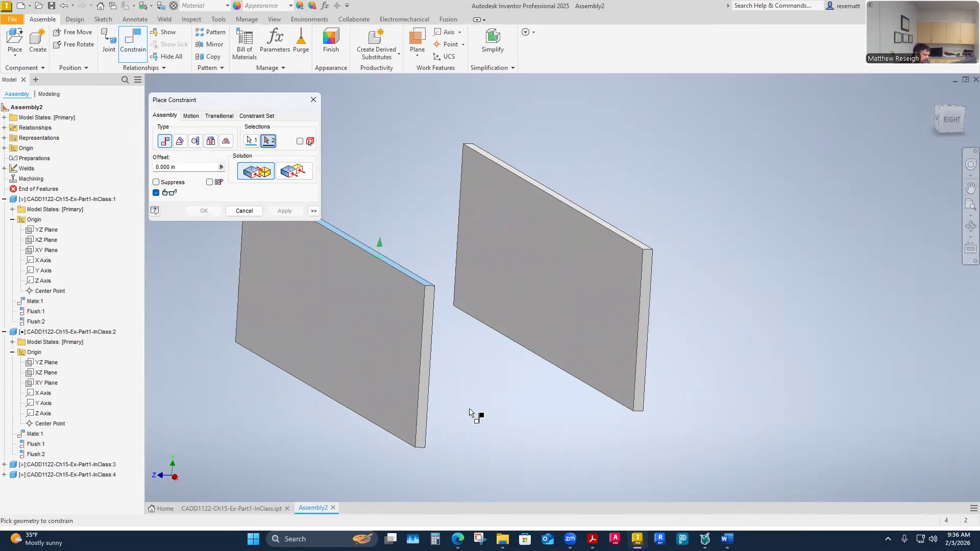
pyautogui.click(550, 286)
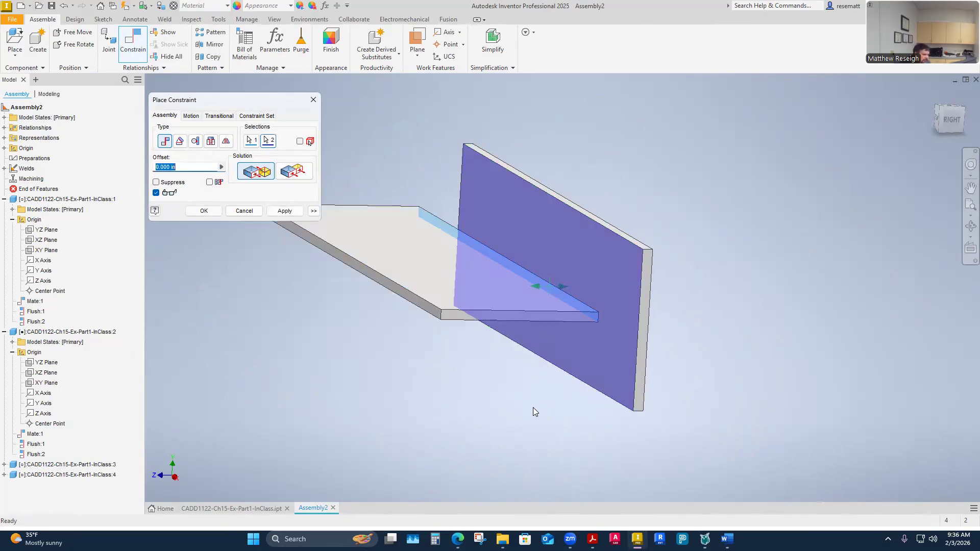
pyautogui.scroll(3, 499, 403)
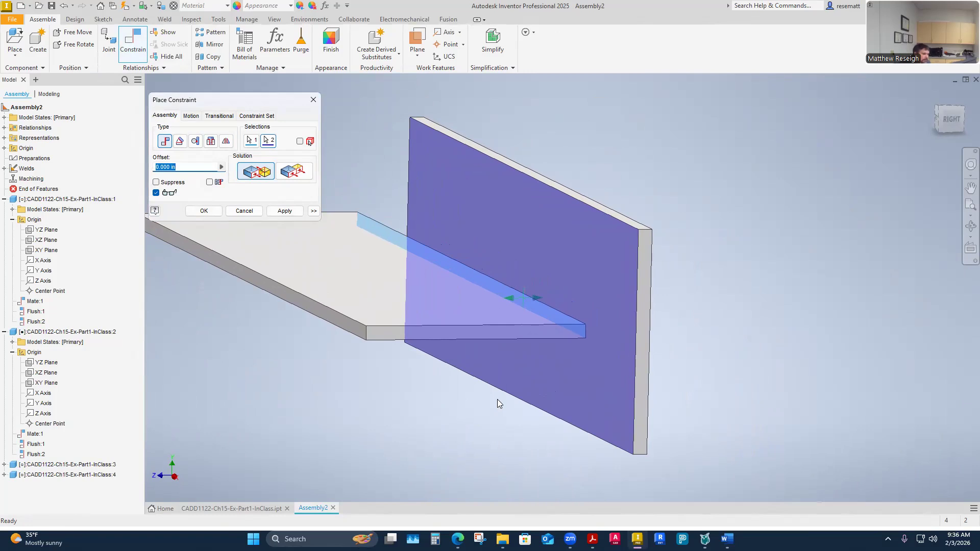
pyautogui.scroll(1, 499, 403)
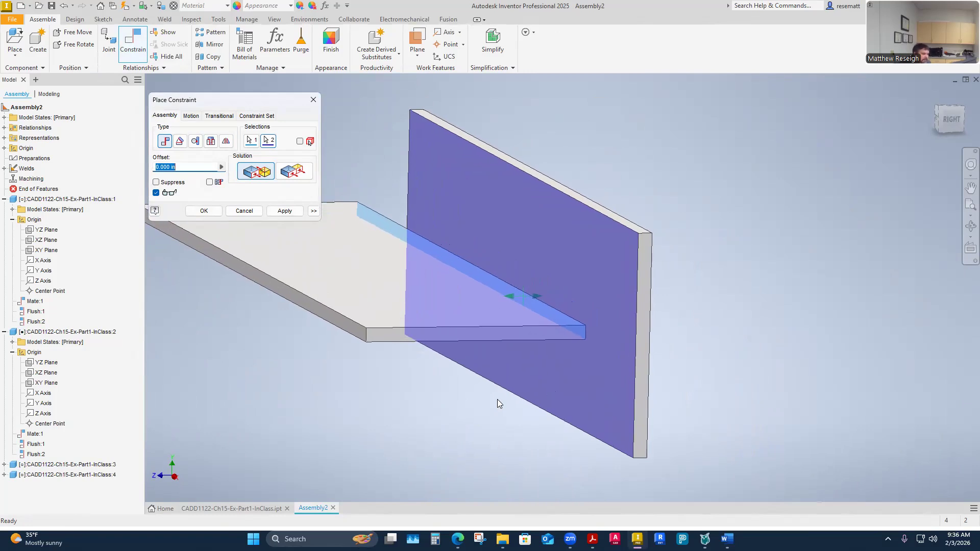
pyautogui.scroll(-1, 495, 399)
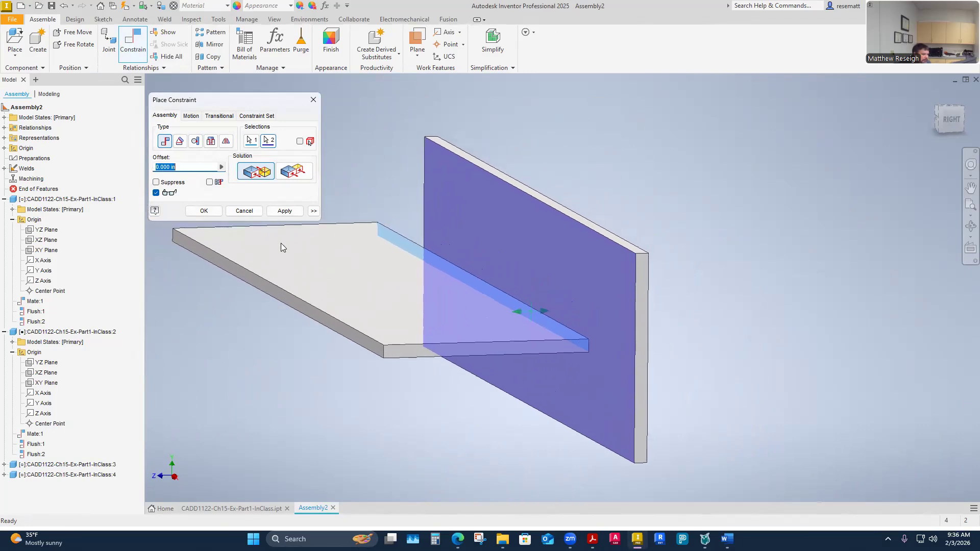
pyautogui.click(284, 211)
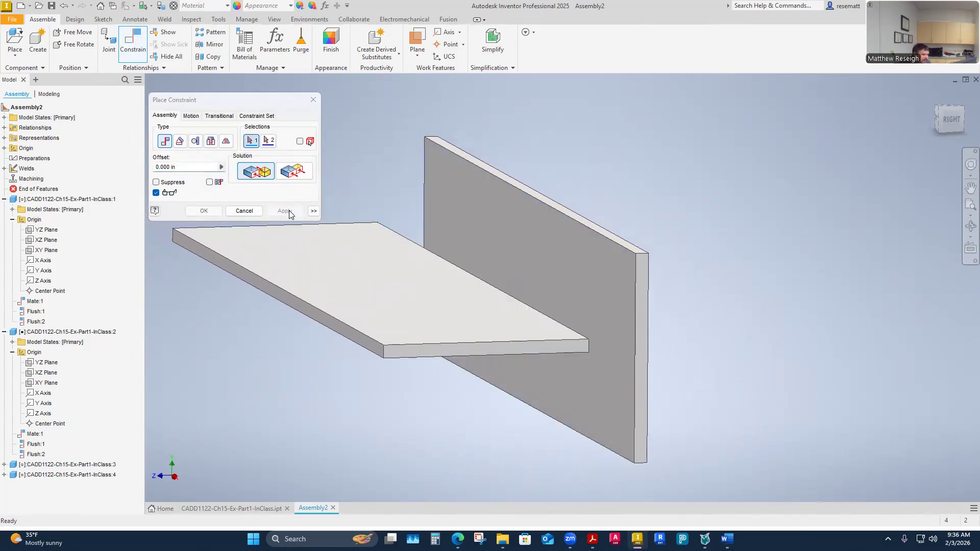
# - Apply a flush constraint with 0.000 in offset between the short end faces of the third and fourth plates
pyautogui.scroll(4, 491, 357)
pyautogui.click(490, 338)
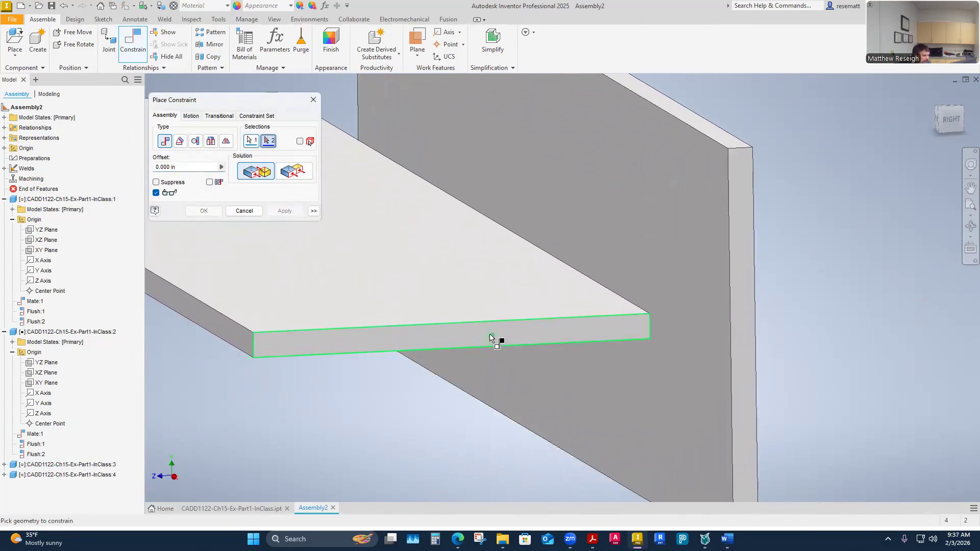
pyautogui.scroll(-3, 445, 445)
pyautogui.scroll(3, 671, 321)
pyautogui.scroll(1, 671, 320)
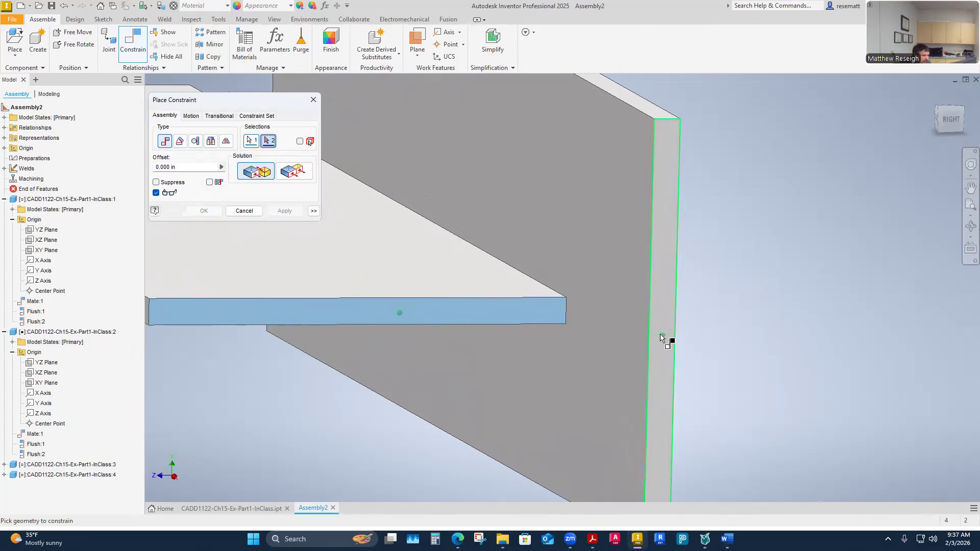
pyautogui.click(665, 335)
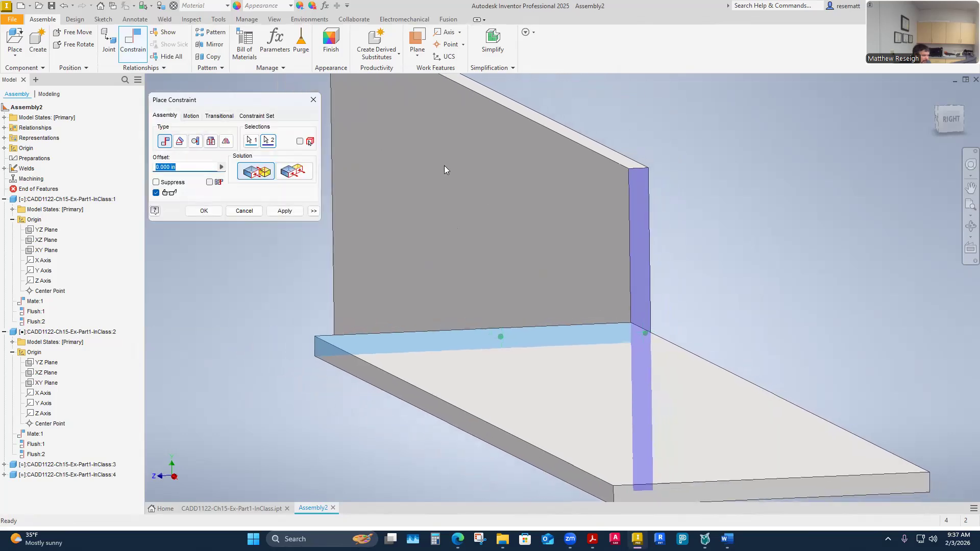
pyautogui.click(303, 172)
pyautogui.click(285, 211)
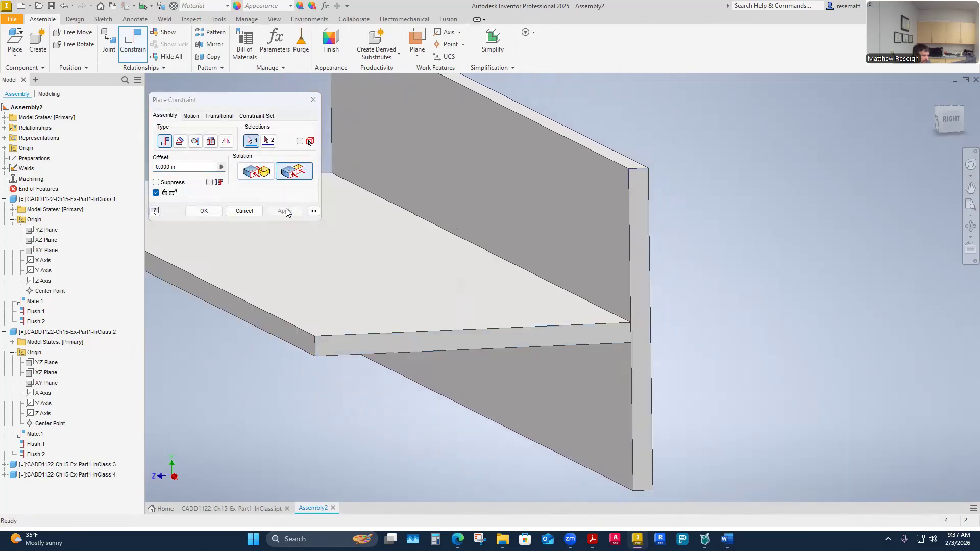
pyautogui.scroll(-3, 444, 361)
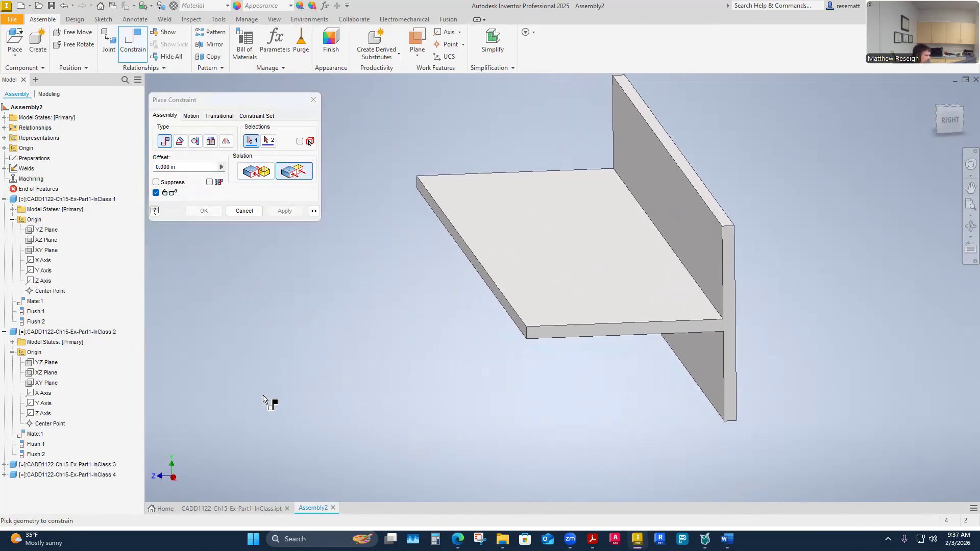
pyautogui.press('Escape')
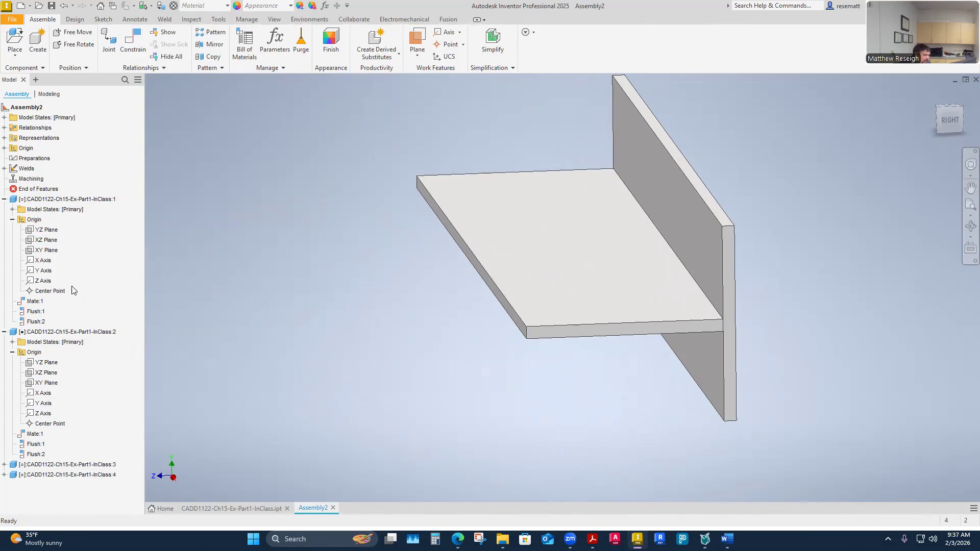
# - Collapse the whole model browser and expand the Origin folders of CADD1122-Ch15-Ex-Part1-InClass:3 and :4
pyautogui.rightClick(94, 366)
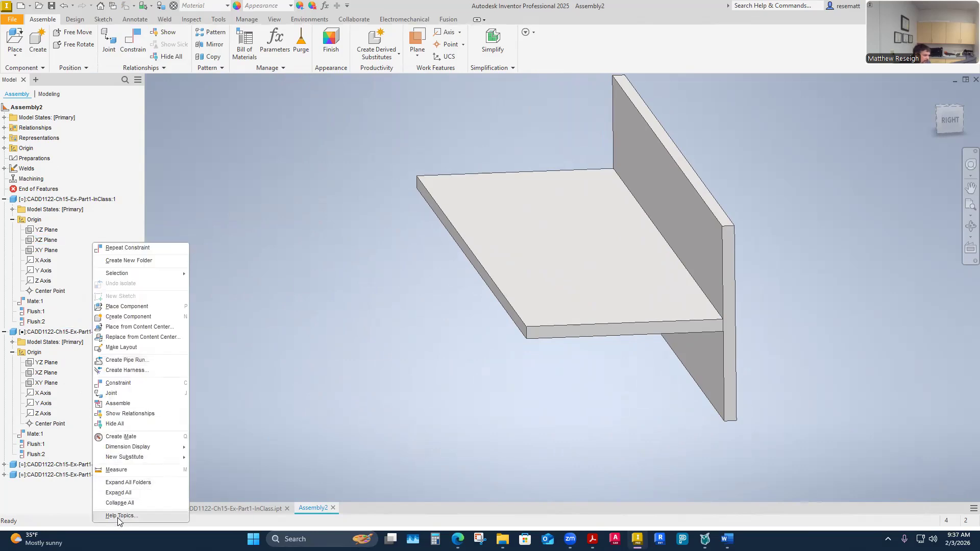
pyautogui.click(117, 504)
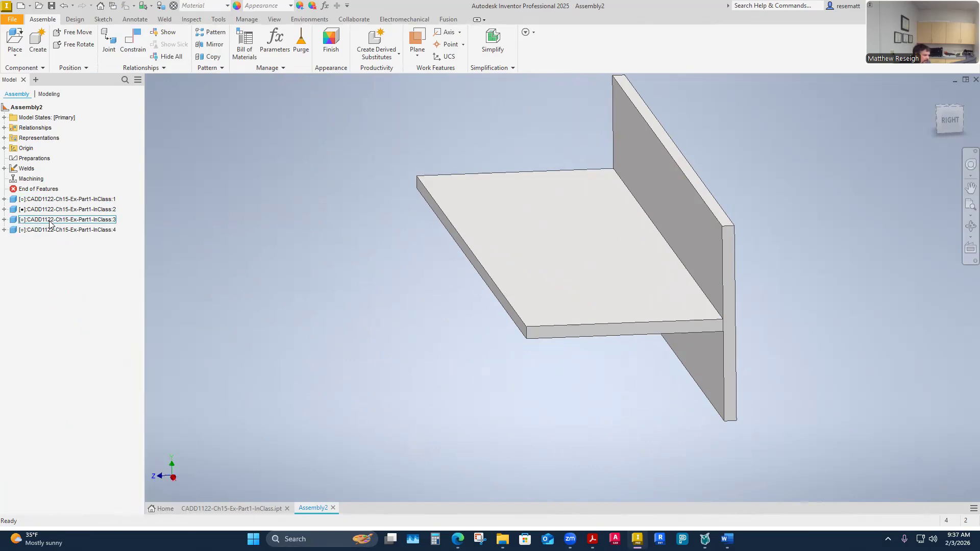
pyautogui.click(536, 194)
pyautogui.click(4, 219)
pyautogui.click(12, 240)
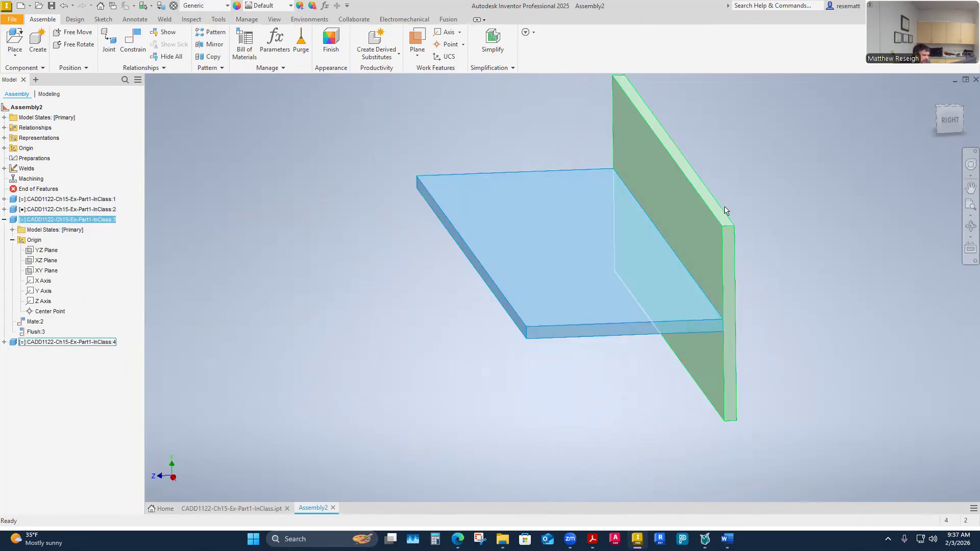
pyautogui.click(13, 343)
pyautogui.click(4, 342)
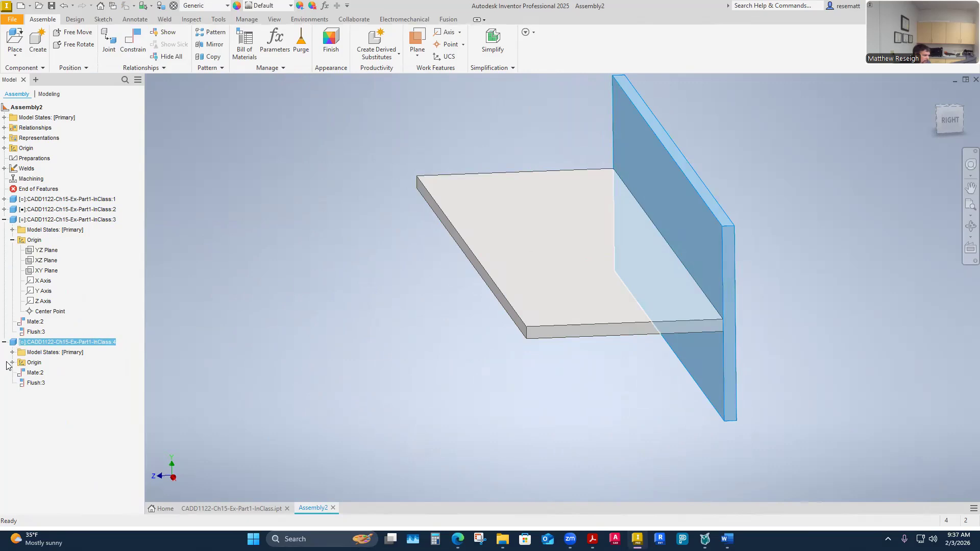
pyautogui.click(13, 363)
pyautogui.click(357, 364)
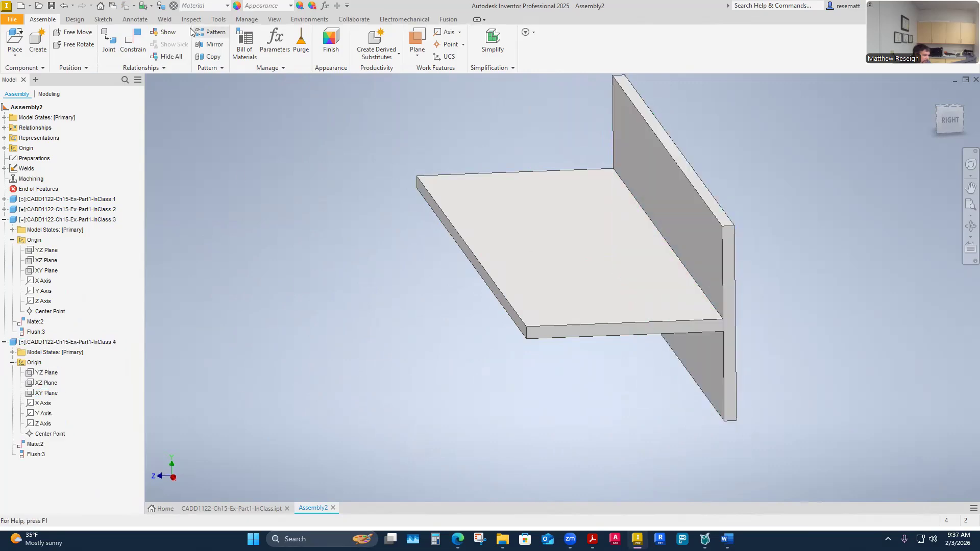
# - Center the third plate on the fourth by flush-constraining its XY plane to the fourth's XZ plane with 0.000 in offset
pyautogui.click(133, 43)
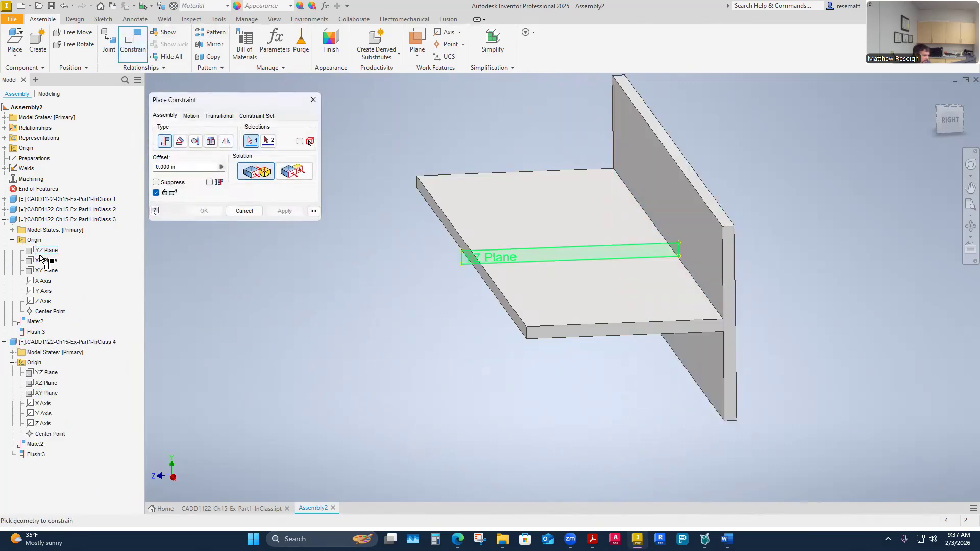
pyautogui.click(43, 271)
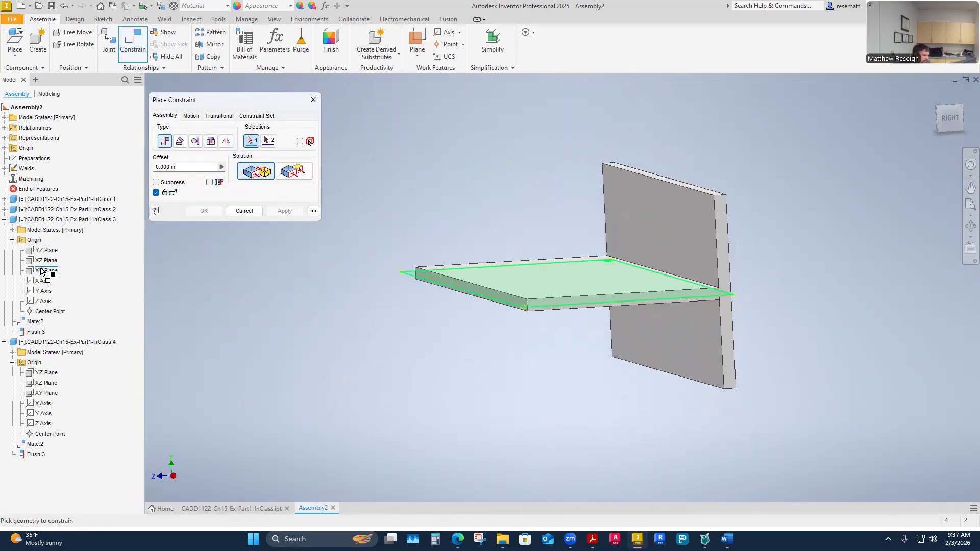
pyautogui.click(41, 384)
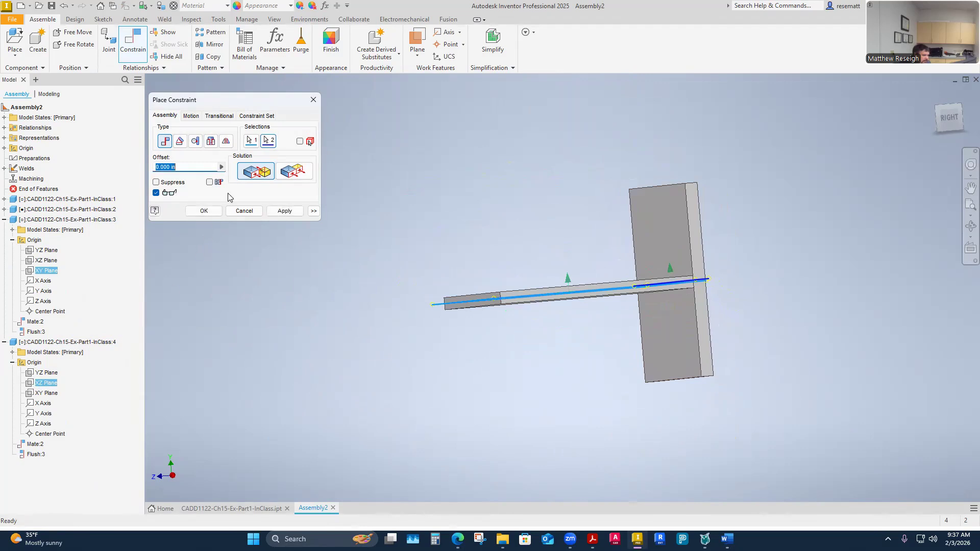
pyautogui.click(295, 178)
pyautogui.click(203, 211)
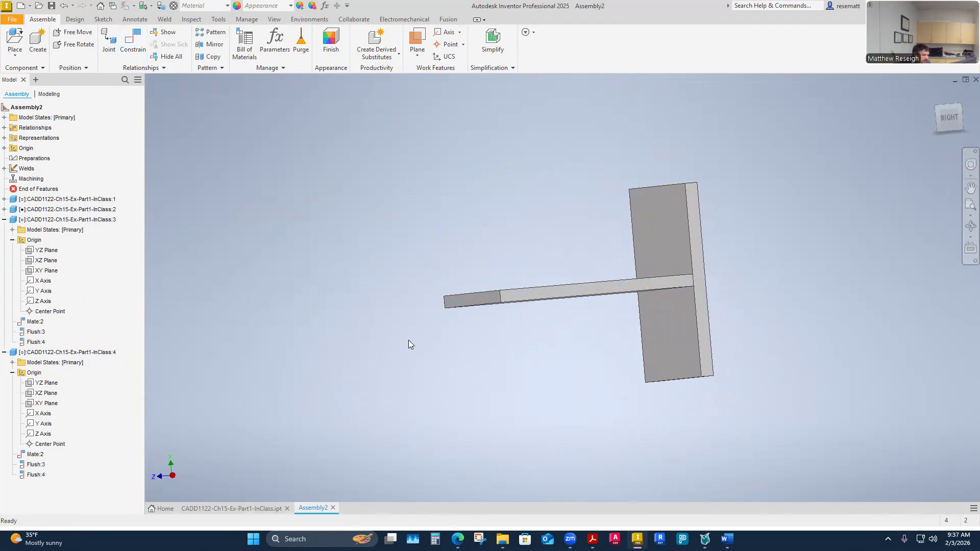
# - Examine both T-shaped plate pairs and the corner where the upright plate meets the base plate of the first pair
pyautogui.press('F6')
pyautogui.moveTo(595, 324); pyautogui.dragTo(539, 320)
pyautogui.keyDown('shift'); pyautogui.moveTo(547, 369); pyautogui.dragTo(548, 374, button='middle'); pyautogui.keyUp('shift')
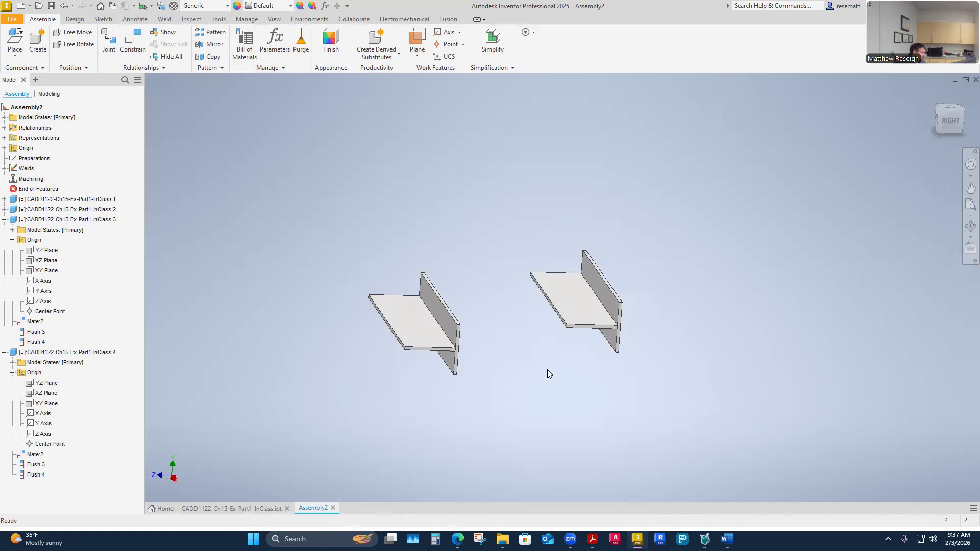
pyautogui.keyDown('shift'); pyautogui.moveTo(547, 369); pyautogui.dragTo(561, 403, button='middle'); pyautogui.keyUp('shift')
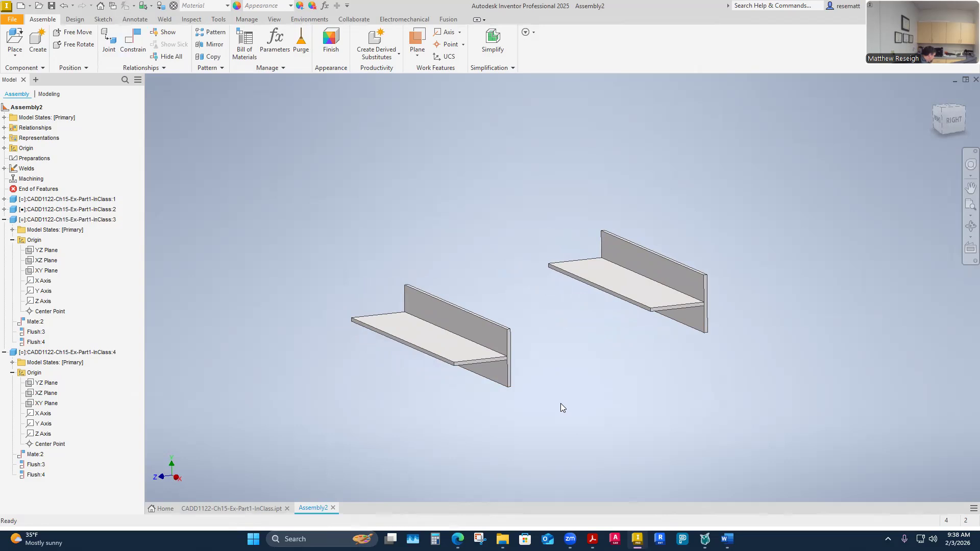
pyautogui.keyDown('shift'); pyautogui.moveTo(516, 397); pyautogui.dragTo(460, 297, button='middle'); pyautogui.keyUp('shift')
pyautogui.scroll(8, 472, 352)
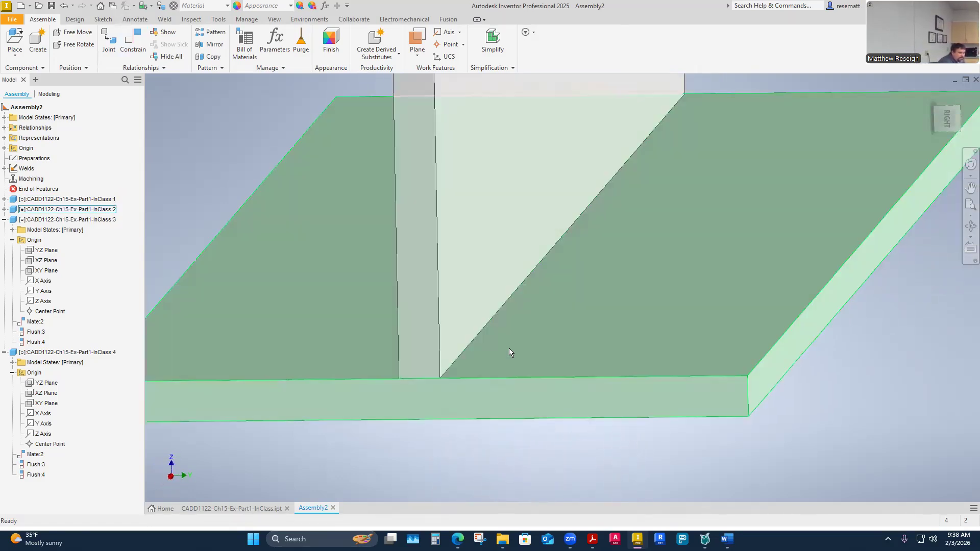
pyautogui.scroll(-2, 504, 346)
pyautogui.keyDown('shift'); pyautogui.moveTo(503, 346); pyautogui.dragTo(550, 416, button='middle'); pyautogui.keyUp('shift')
pyautogui.scroll(1, 550, 416)
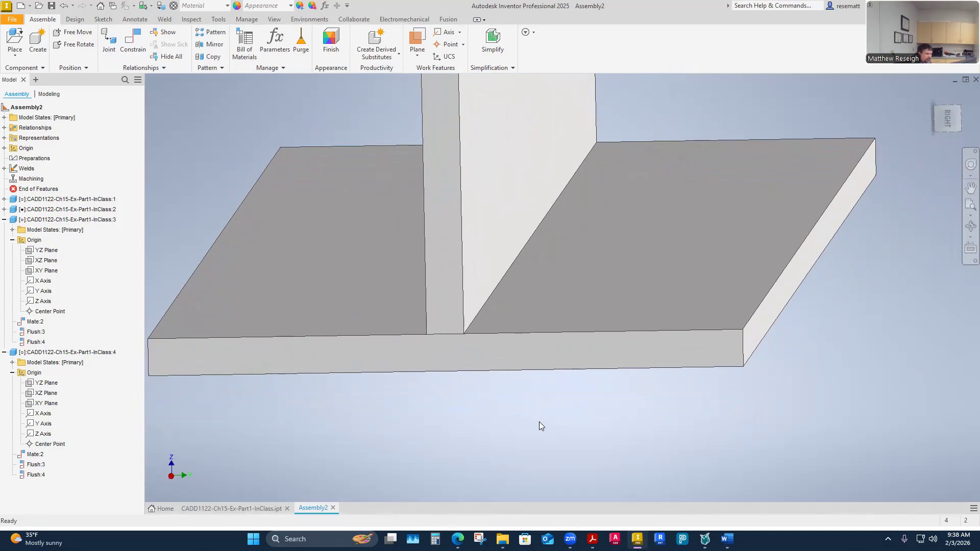
pyautogui.keyDown('shift'); pyautogui.moveTo(539, 422); pyautogui.dragTo(561, 347, button='middle'); pyautogui.keyUp('shift')
pyautogui.scroll(-1, 539, 420)
pyautogui.scroll(3, 562, 347)
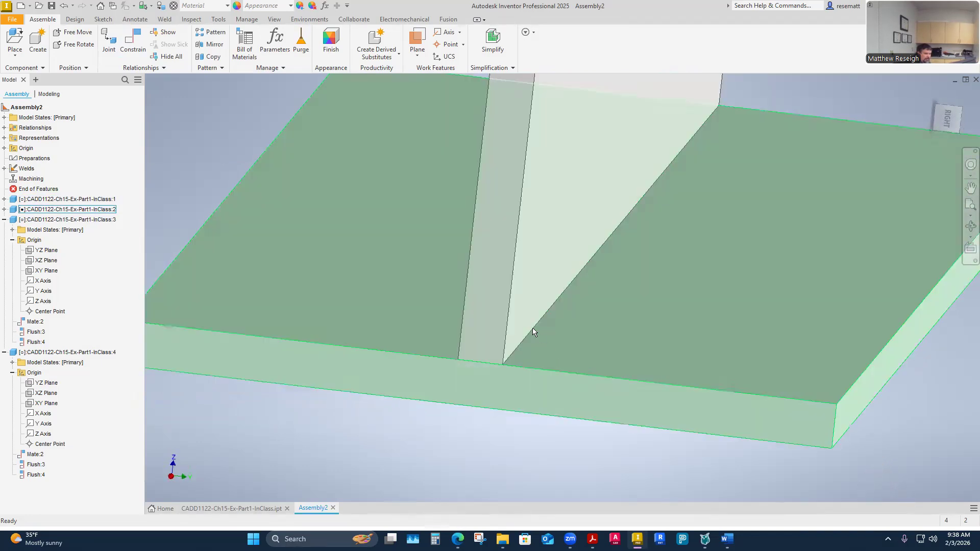
pyautogui.keyDown('shift'); pyautogui.moveTo(541, 356); pyautogui.dragTo(207, 368, button='middle'); pyautogui.keyUp('shift')
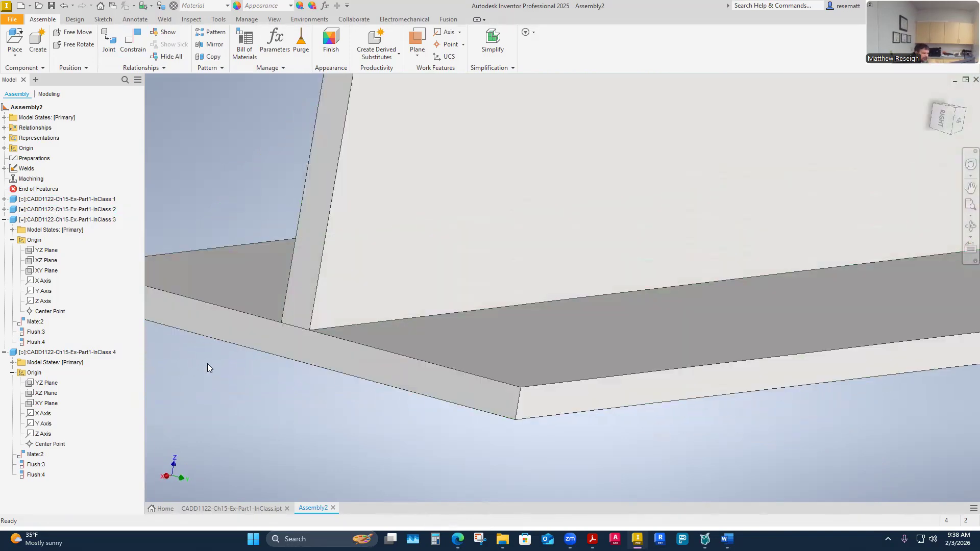
pyautogui.scroll(-2, 207, 363)
pyautogui.keyDown('shift'); pyautogui.moveTo(207, 364); pyautogui.dragTo(236, 103, button='middle'); pyautogui.keyUp('shift')
pyautogui.scroll(-2, 369, 408)
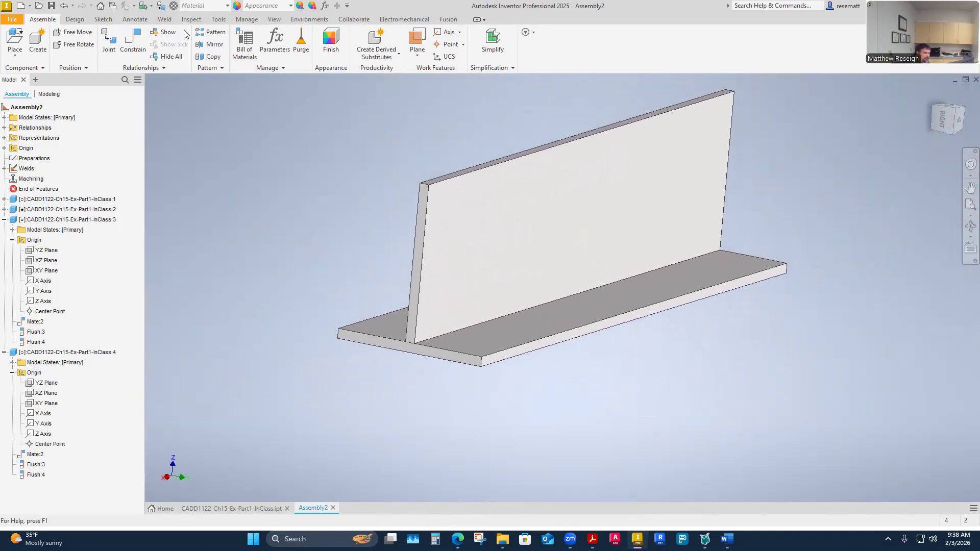
# - Collapse the third and fourth plates in the model browser and activate the Welds group for editing
pyautogui.click(165, 20)
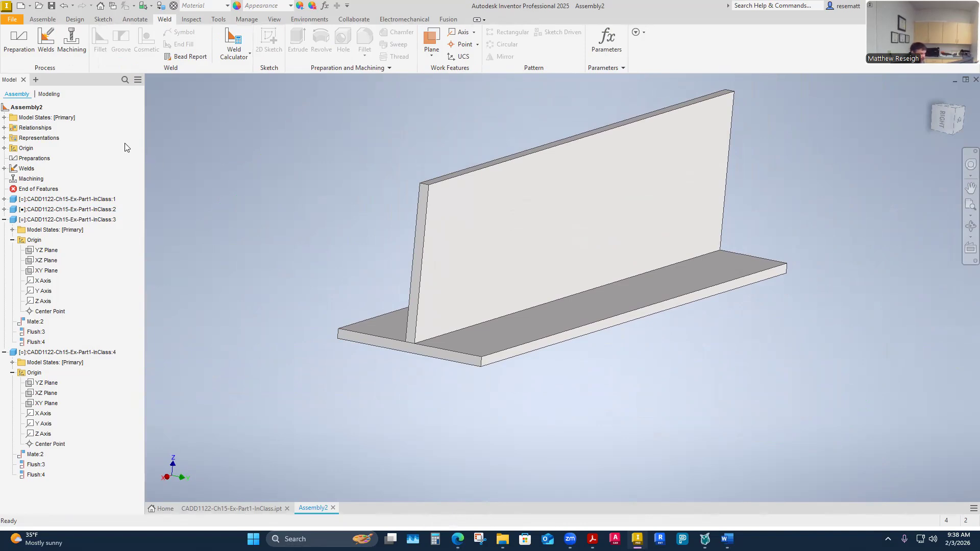
pyautogui.click(4, 219)
pyautogui.click(4, 229)
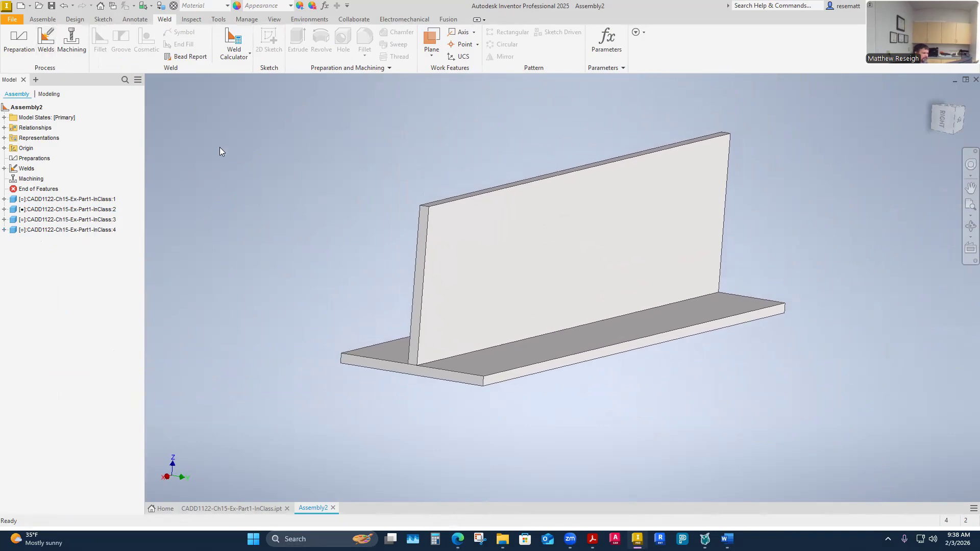
pyautogui.click(50, 45)
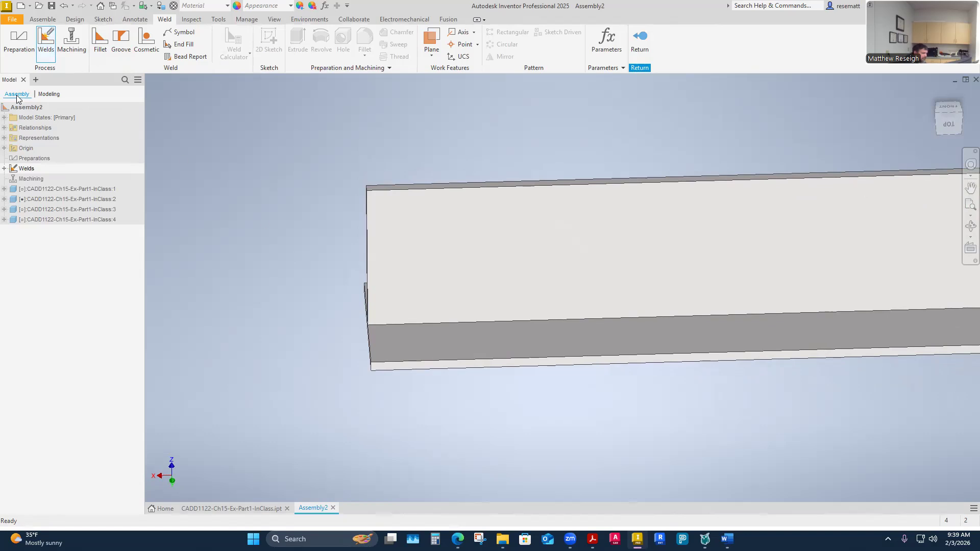
pyautogui.click(20, 171)
pyautogui.keyDown('shift'); pyautogui.moveTo(264, 208); pyautogui.dragTo(366, 396, button='middle'); pyautogui.keyUp('shift')
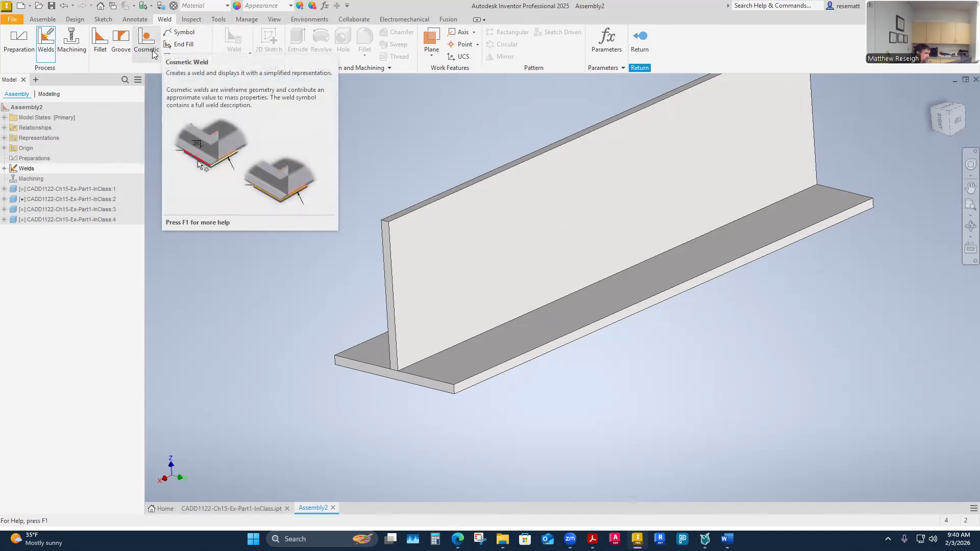
# - Start a fillet weld and select the base plate's broad face beside the joint as the first face
pyautogui.click(99, 47)
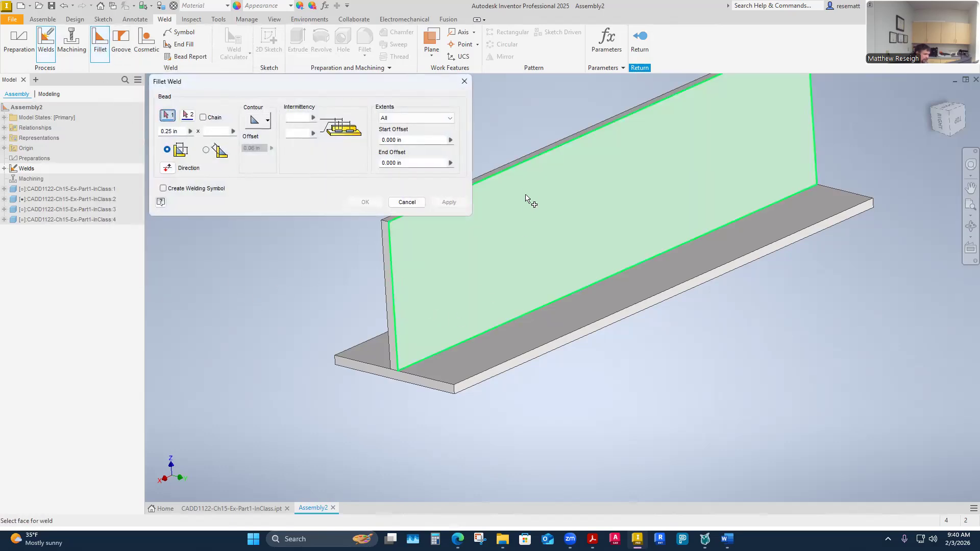
pyautogui.scroll(-1, 616, 435)
pyautogui.moveTo(616, 435)
pyautogui.keyDown('shift'); pyautogui.mouseDown(button='middle')
pyautogui.moveTo(602, 440)
pyautogui.moveTo(638, 435)
pyautogui.moveTo(632, 443)
pyautogui.mouseUp(button='middle'); pyautogui.keyUp('shift')
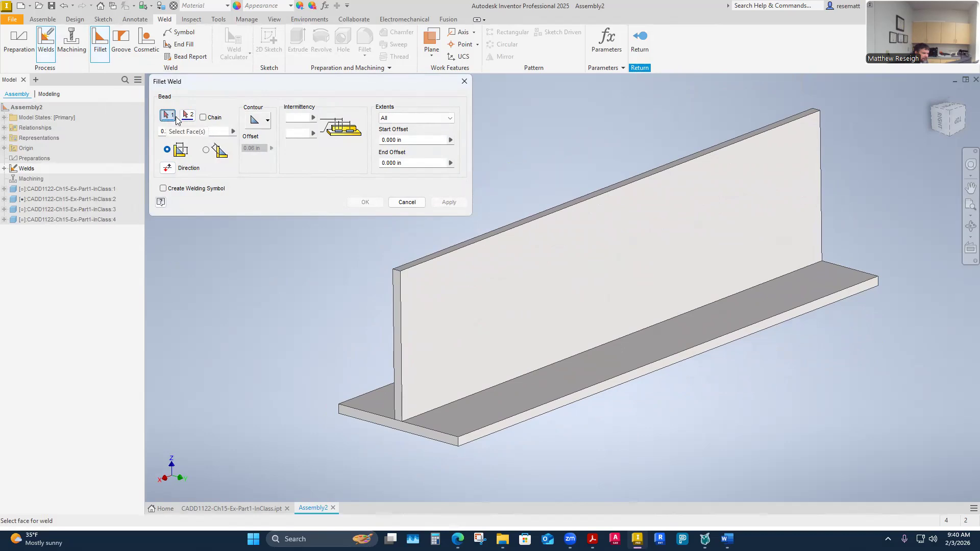
pyautogui.keyDown('shift'); pyautogui.moveTo(232, 408); pyautogui.dragTo(360, 452, button='middle'); pyautogui.keyUp('shift')
pyautogui.moveTo(390, 333)
pyautogui.keyDown('shift'); pyautogui.mouseDown(button='middle')
pyautogui.moveTo(406, 345)
pyautogui.moveTo(403, 280)
pyautogui.moveTo(376, 337)
pyautogui.mouseUp(button='middle'); pyautogui.keyUp('shift')
pyautogui.keyDown('shift'); pyautogui.moveTo(357, 381); pyautogui.dragTo(373, 414, button='middle'); pyautogui.keyUp('shift')
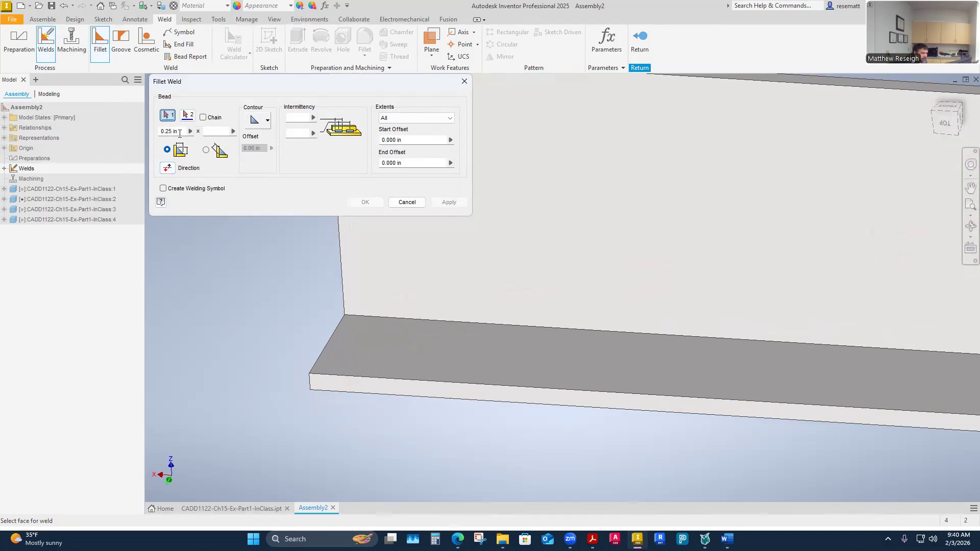
pyautogui.keyDown('shift'); pyautogui.moveTo(245, 249); pyautogui.dragTo(396, 357, button='middle'); pyautogui.keyUp('shift')
pyautogui.click(395, 351)
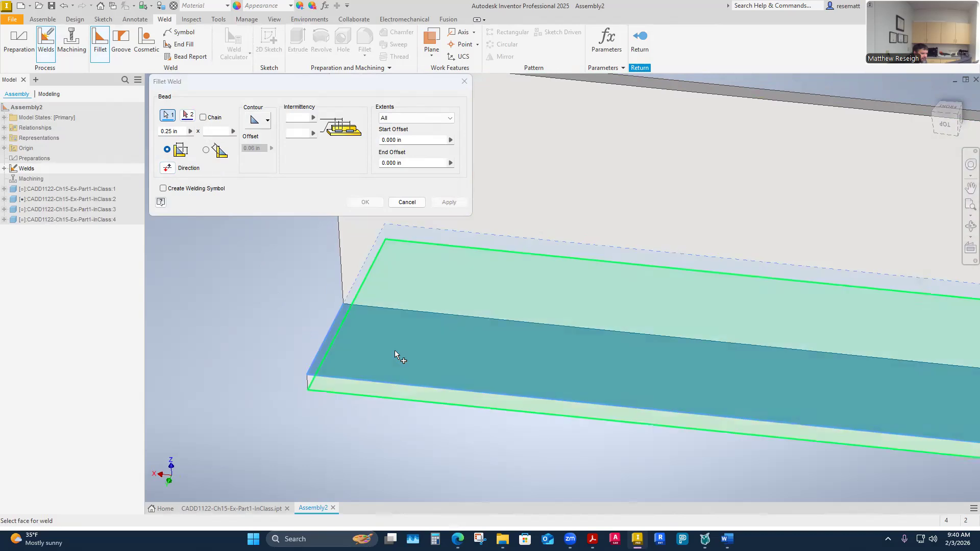
pyautogui.press('F5')
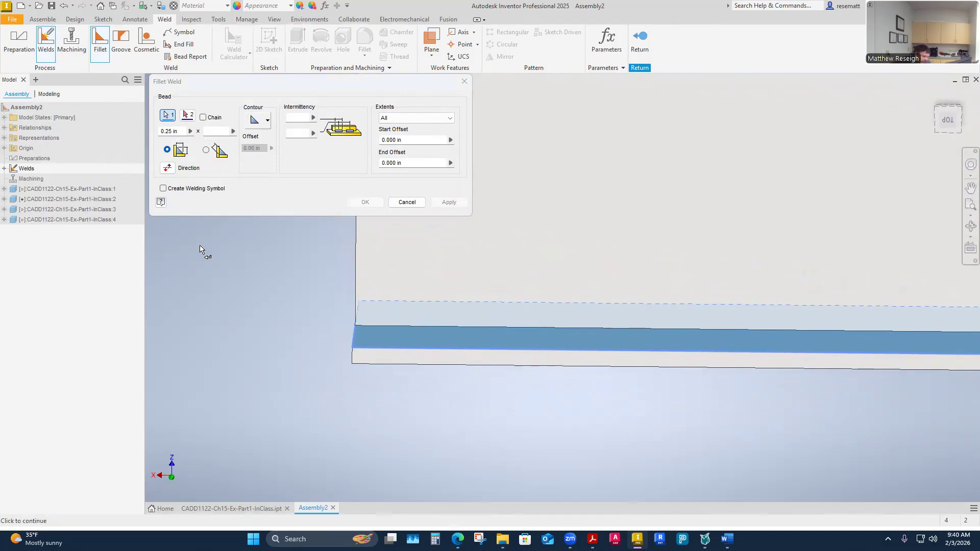
# - Select the upright plate's large side face as the fillet weld's second face
pyautogui.click(187, 115)
pyautogui.keyDown('shift'); pyautogui.moveTo(297, 420); pyautogui.dragTo(464, 351, button='middle'); pyautogui.keyUp('shift')
pyautogui.click(463, 340)
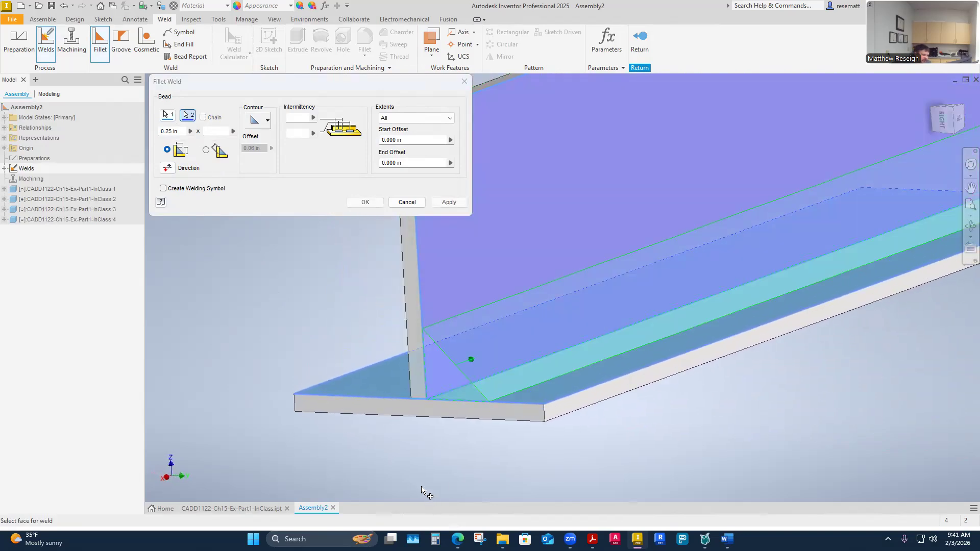
pyautogui.press('F5')
# - Set the fillet weld's first leg to .0625 and inspect the bead preview along the joint
pyautogui.click(179, 130)
pyautogui.write('.0625')
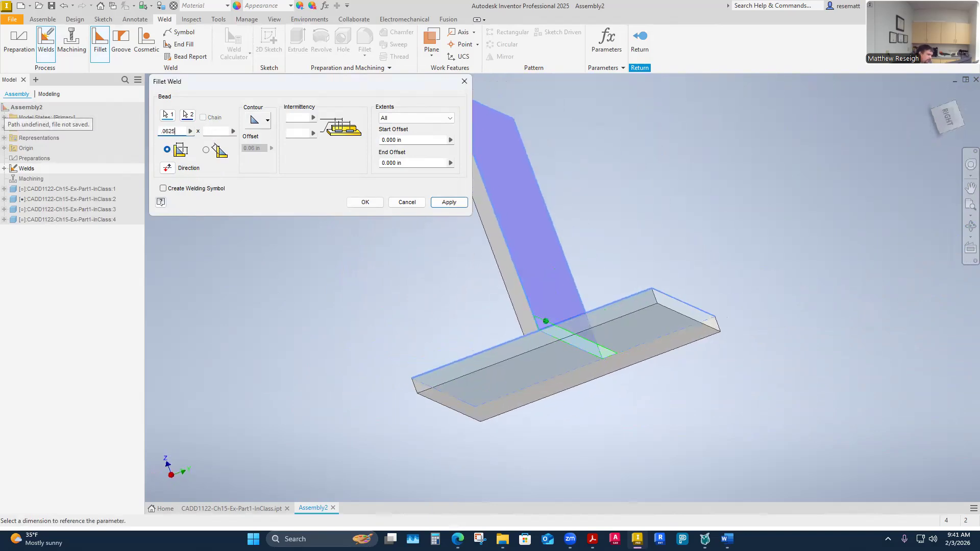
pyautogui.press('F5')
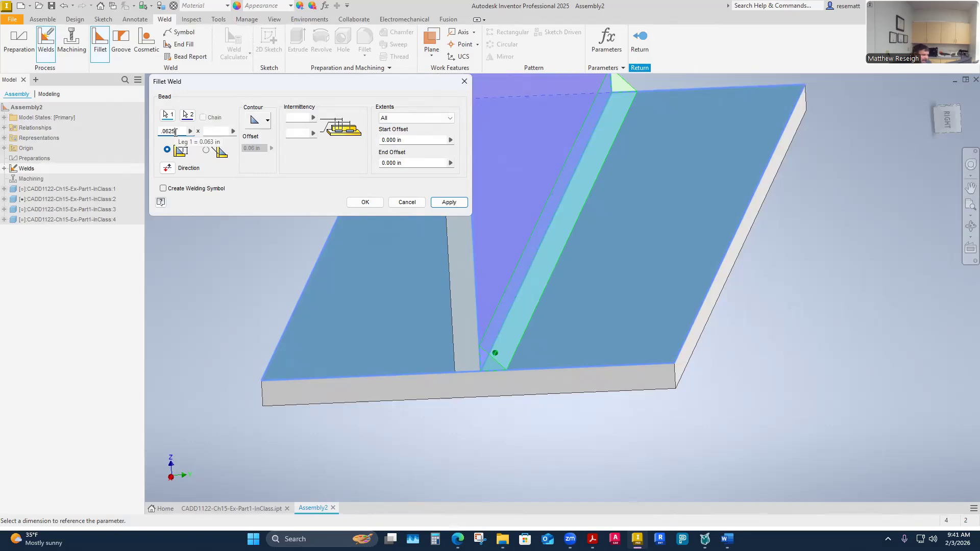
pyautogui.click(214, 131)
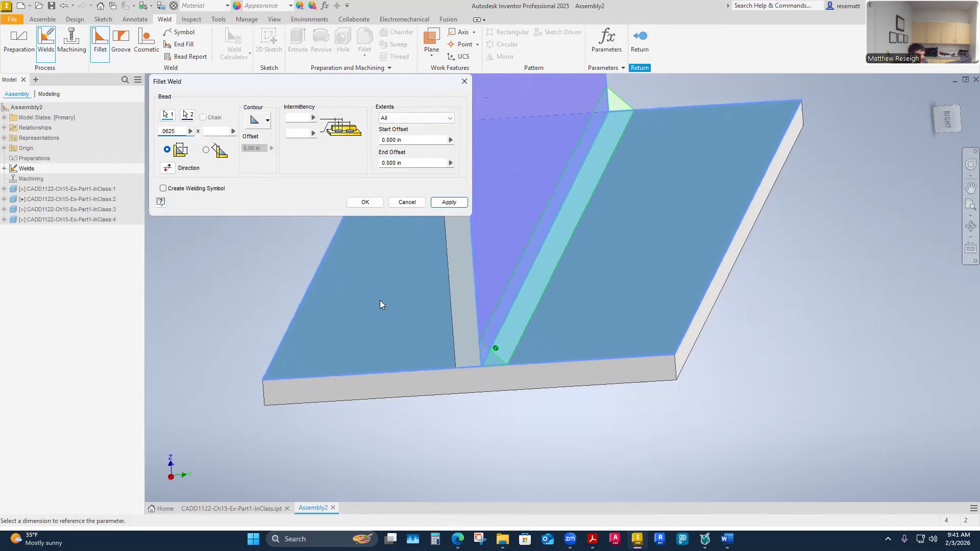
pyautogui.scroll(-4, 520, 368)
pyautogui.scroll(-3, 393, 411)
pyautogui.keyDown('shift'); pyautogui.moveTo(388, 491); pyautogui.dragTo(597, 487, button='middle'); pyautogui.keyUp('shift')
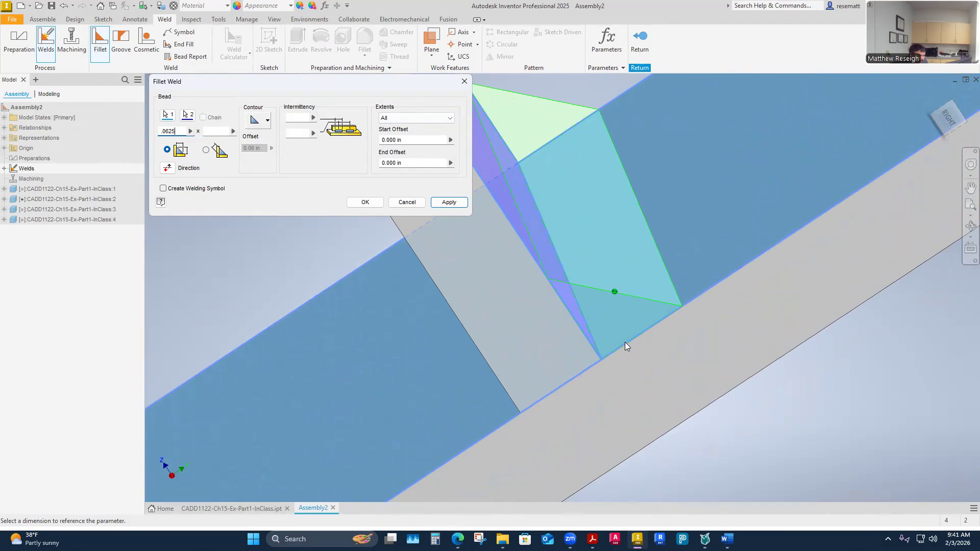
pyautogui.keyDown('shift'); pyautogui.moveTo(600, 360); pyautogui.dragTo(597, 479, button='middle'); pyautogui.keyUp('shift')
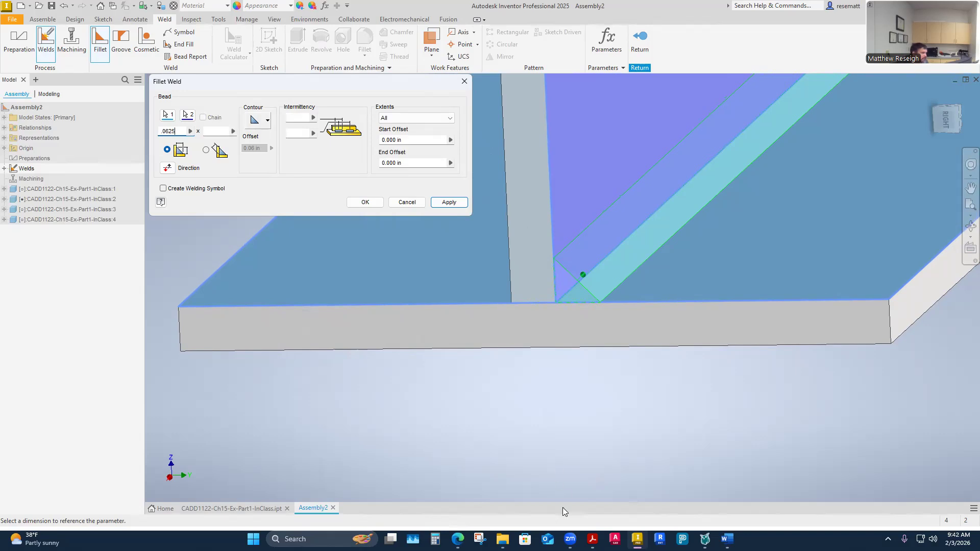
# - Set the fillet weld's first leg to .25 and choose the flat bead contour
pyautogui.moveTo(180, 130); pyautogui.dragTo(150, 132)
pyautogui.write('.25')
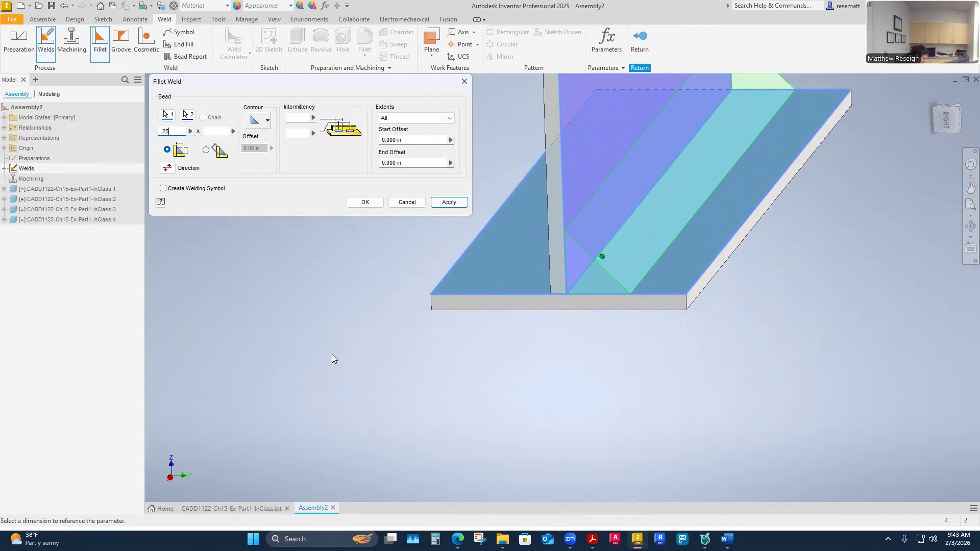
pyautogui.keyDown('shift'); pyautogui.moveTo(331, 354); pyautogui.dragTo(526, 435, button='middle'); pyautogui.keyUp('shift')
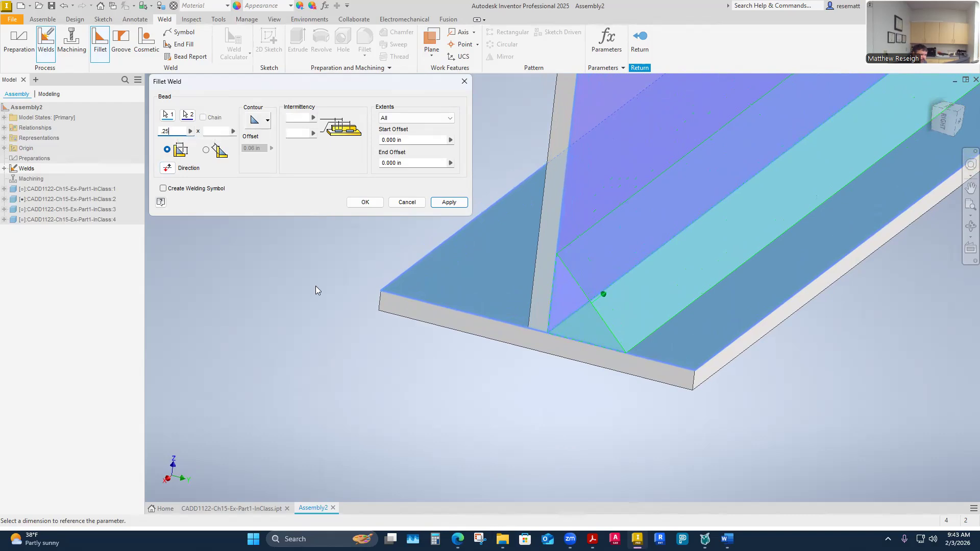
pyautogui.click(267, 121)
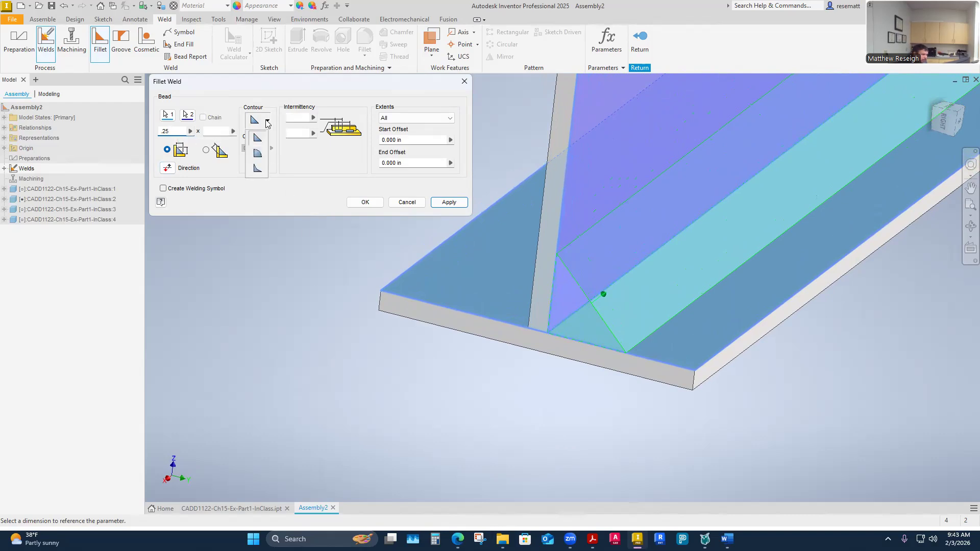
pyautogui.click(260, 136)
# - Examine the previewed bead's triangular profile and legs at the end of the joint from several angles
pyautogui.keyDown('shift'); pyautogui.moveTo(465, 336); pyautogui.dragTo(652, 417, button='middle'); pyautogui.keyUp('shift')
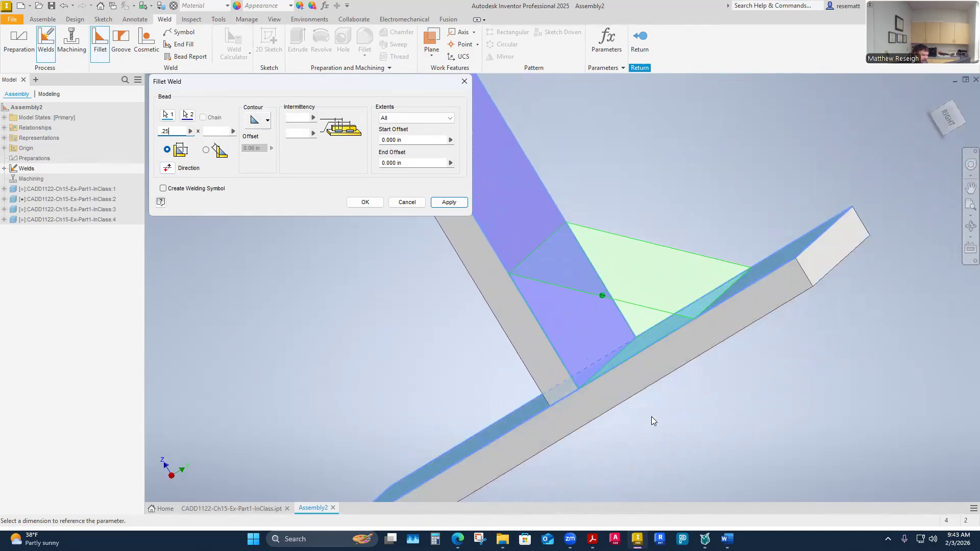
pyautogui.scroll(2, 625, 400)
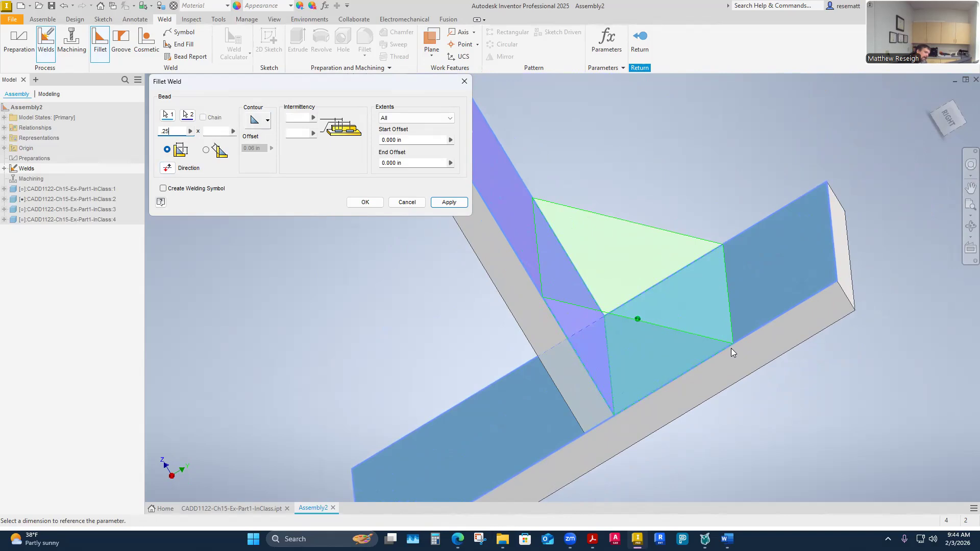
pyautogui.scroll(6, 731, 348)
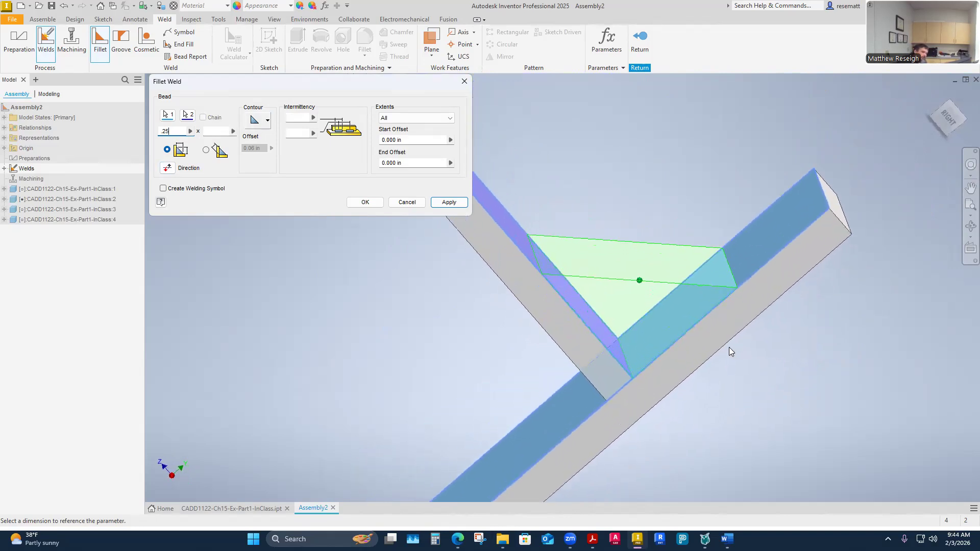
pyautogui.keyDown('shift'); pyautogui.moveTo(701, 316); pyautogui.dragTo(666, 377, button='middle'); pyautogui.keyUp('shift')
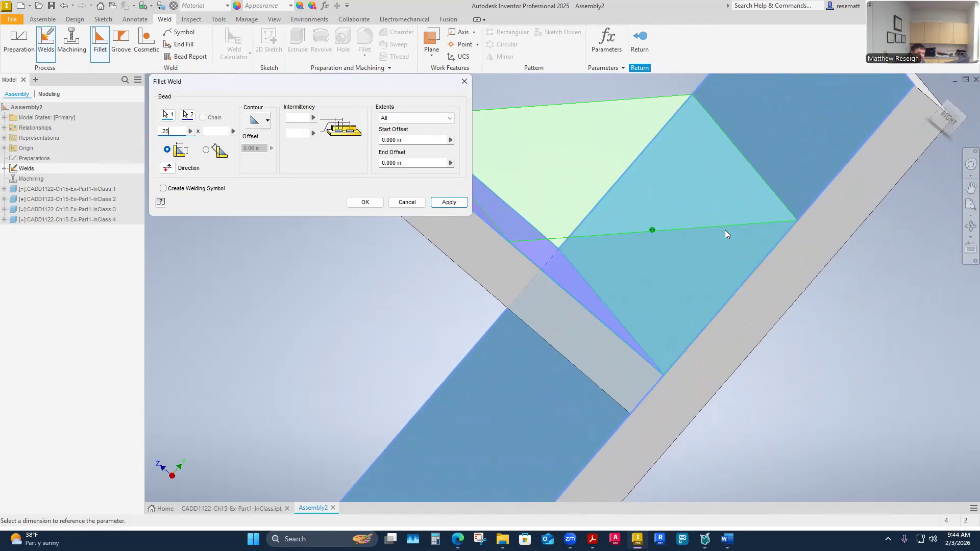
pyautogui.moveTo(725, 228)
pyautogui.keyDown('shift'); pyautogui.mouseDown(button='middle')
pyautogui.moveTo(712, 227)
pyautogui.moveTo(718, 237)
pyautogui.mouseUp(button='middle'); pyautogui.keyUp('shift')
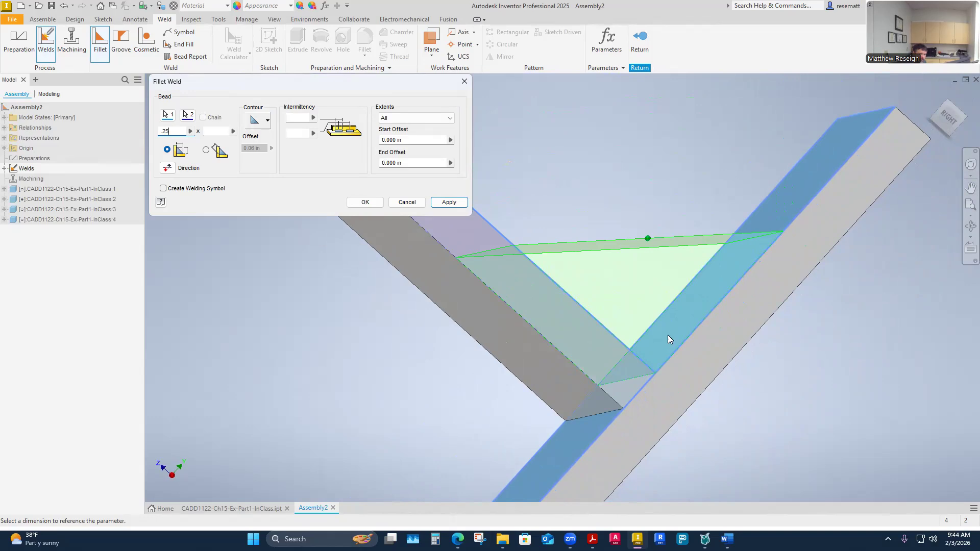
pyautogui.keyDown('shift'); pyautogui.moveTo(668, 335); pyautogui.dragTo(668, 335, button='middle'); pyautogui.keyUp('shift')
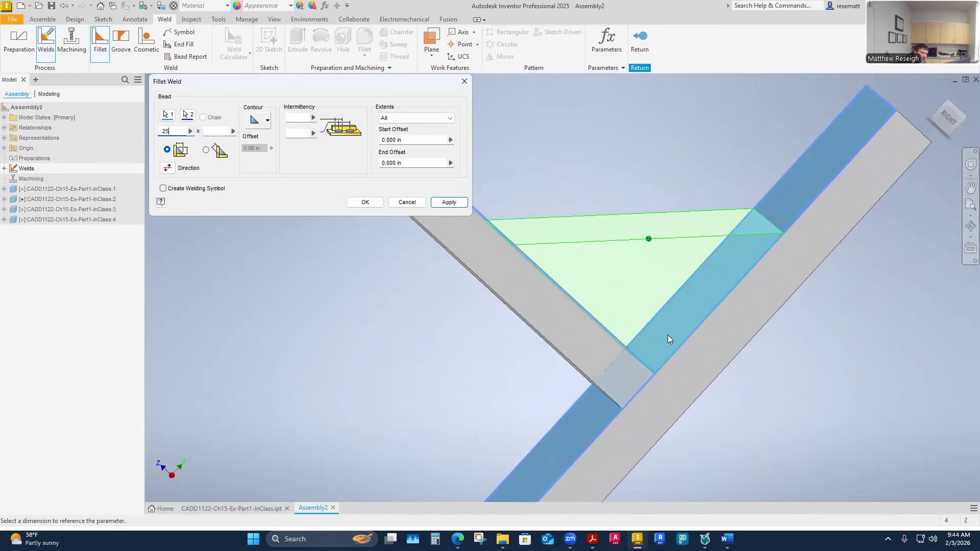
# - Preview the fillet weld bead with the convex contour and return it to the flat contour
pyautogui.click(267, 120)
pyautogui.click(258, 154)
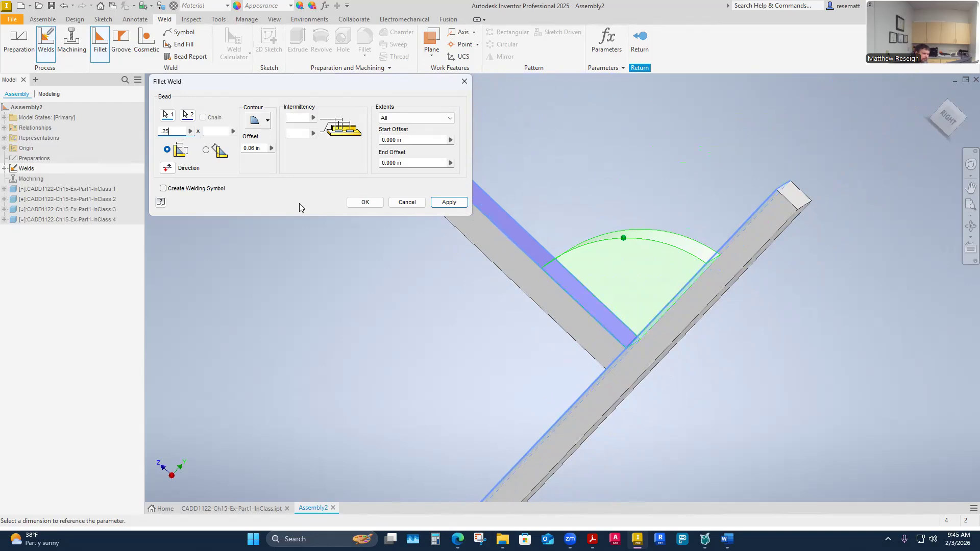
pyautogui.click(266, 122)
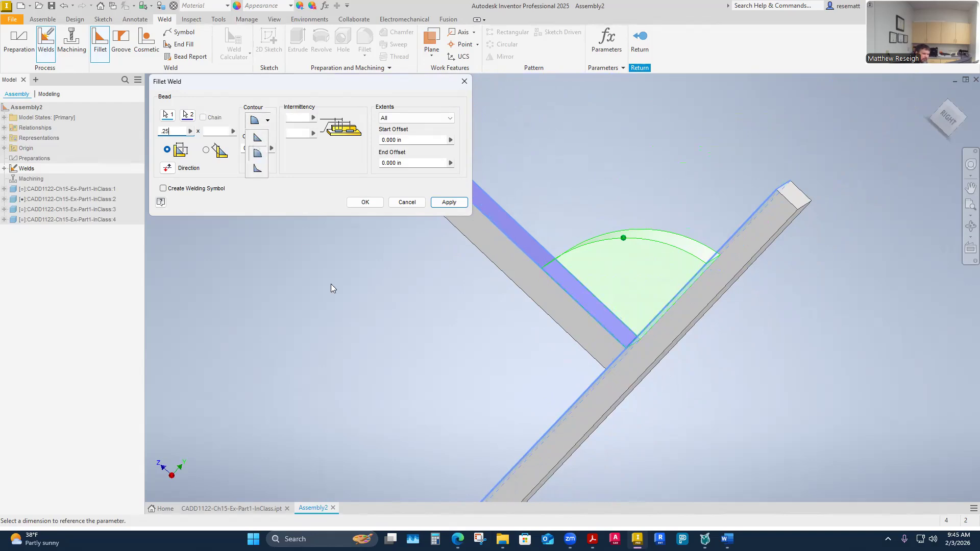
pyautogui.click(257, 138)
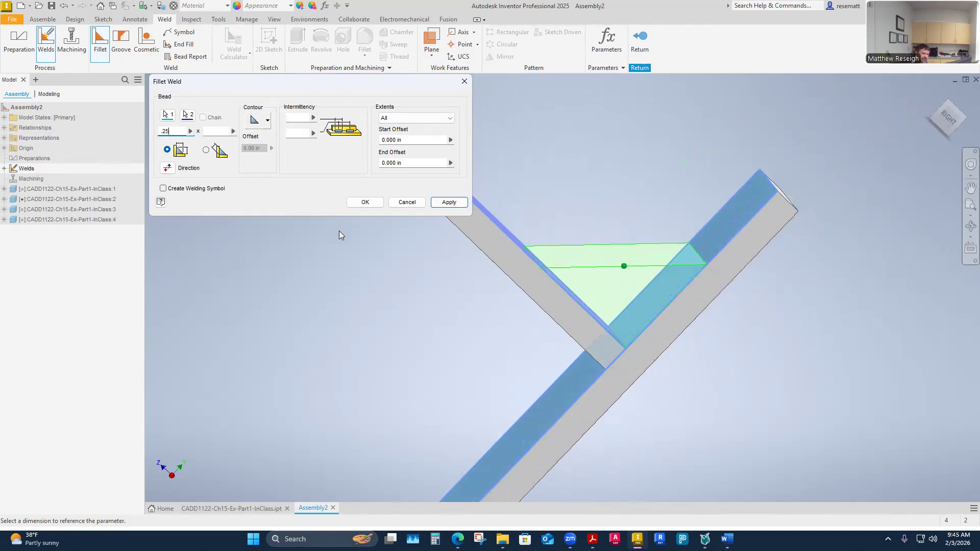
# - Compare the concave and convex contours on the fillet weld preview and restore the flat contour
pyautogui.click(266, 121)
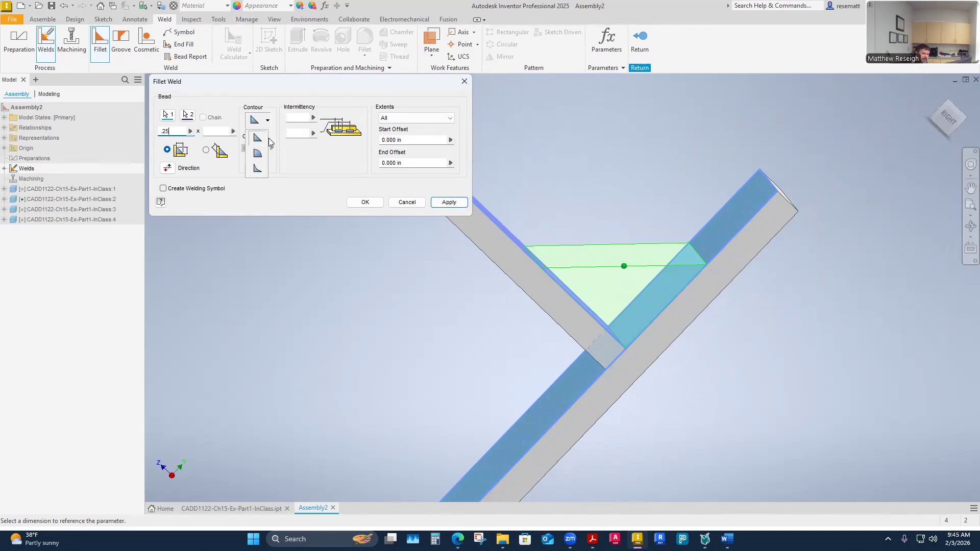
pyautogui.click(258, 169)
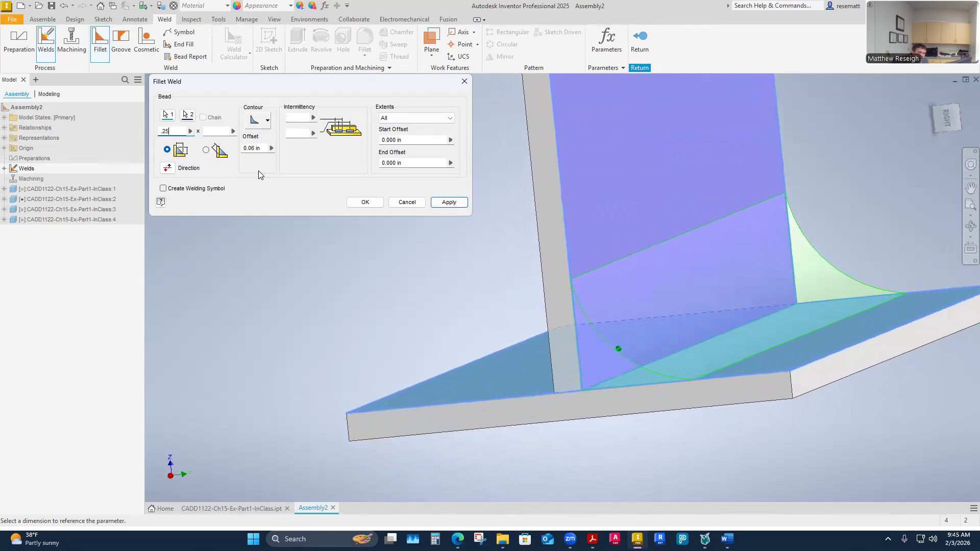
pyautogui.click(268, 120)
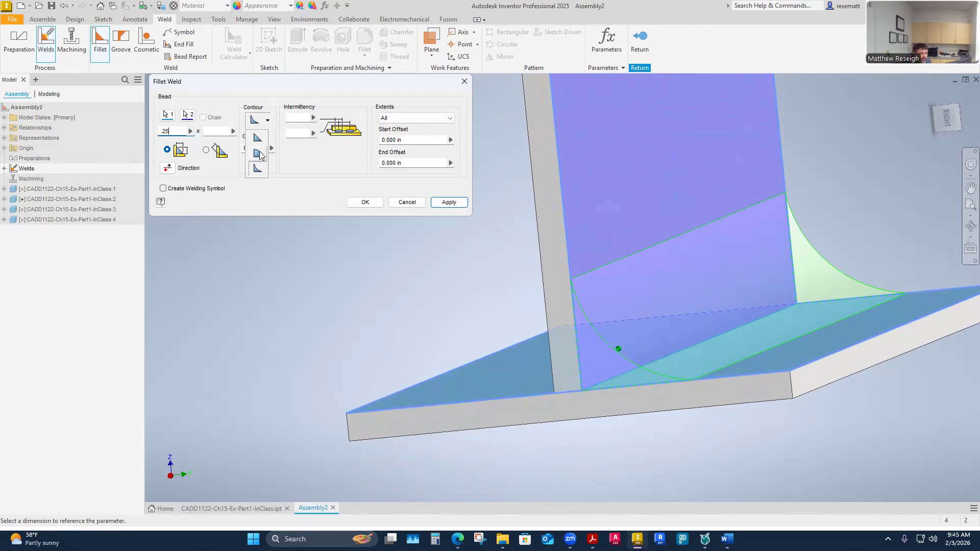
pyautogui.click(259, 154)
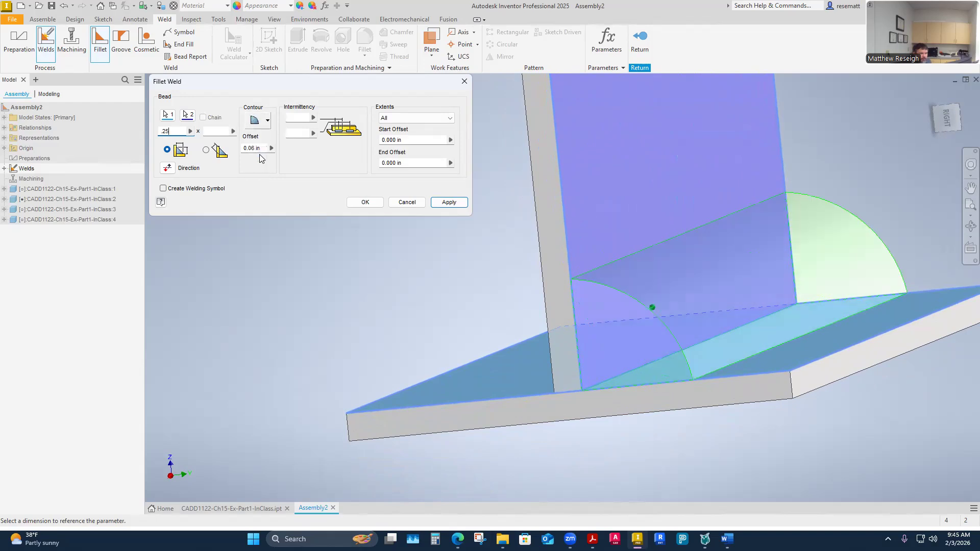
pyautogui.click(267, 121)
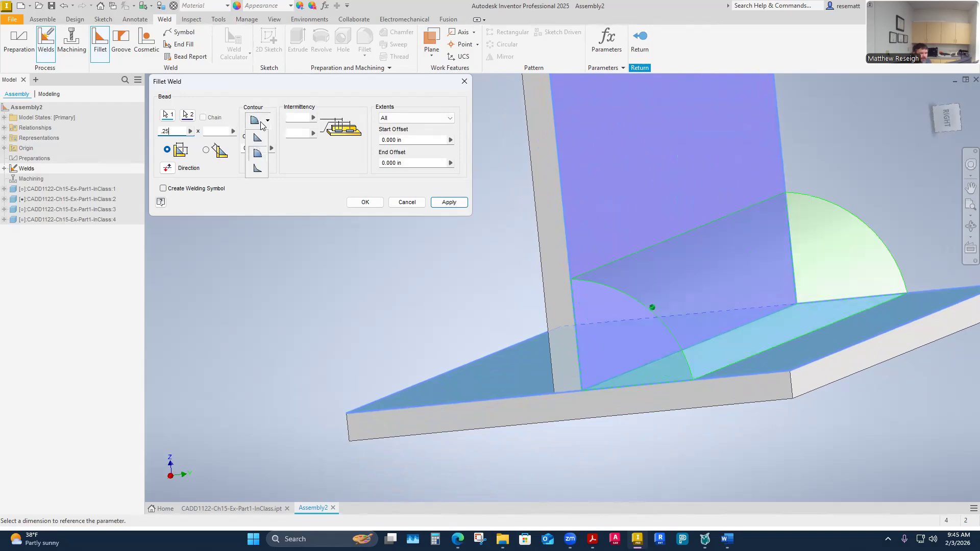
pyautogui.click(256, 169)
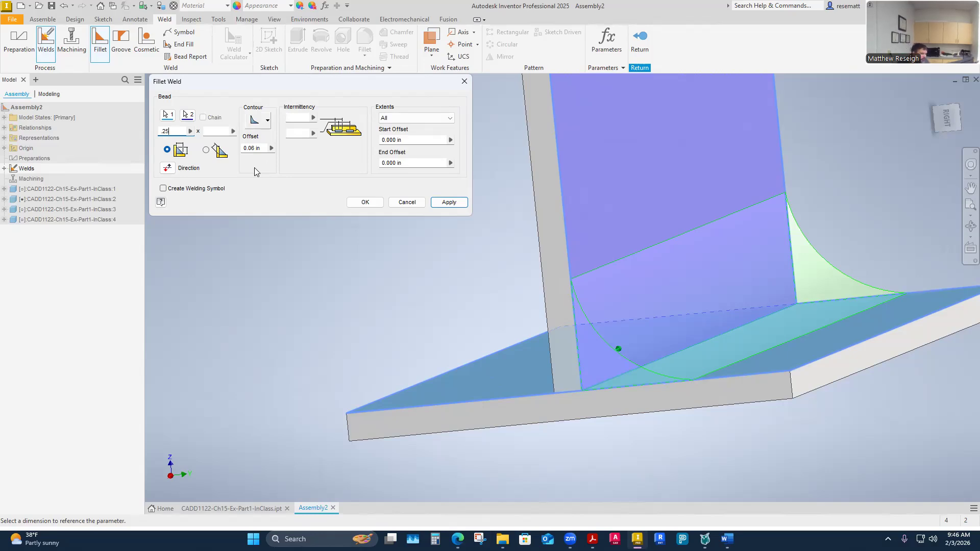
pyautogui.click(265, 122)
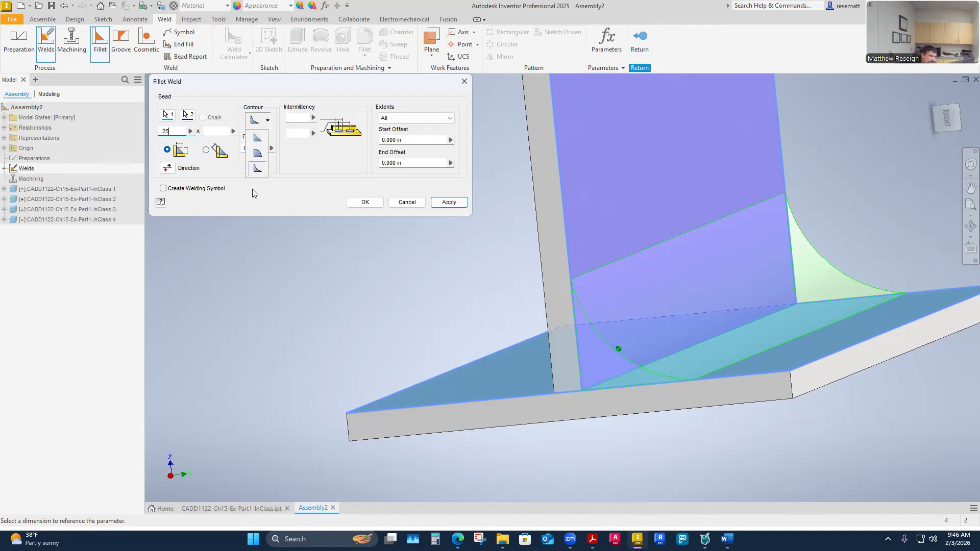
pyautogui.click(257, 141)
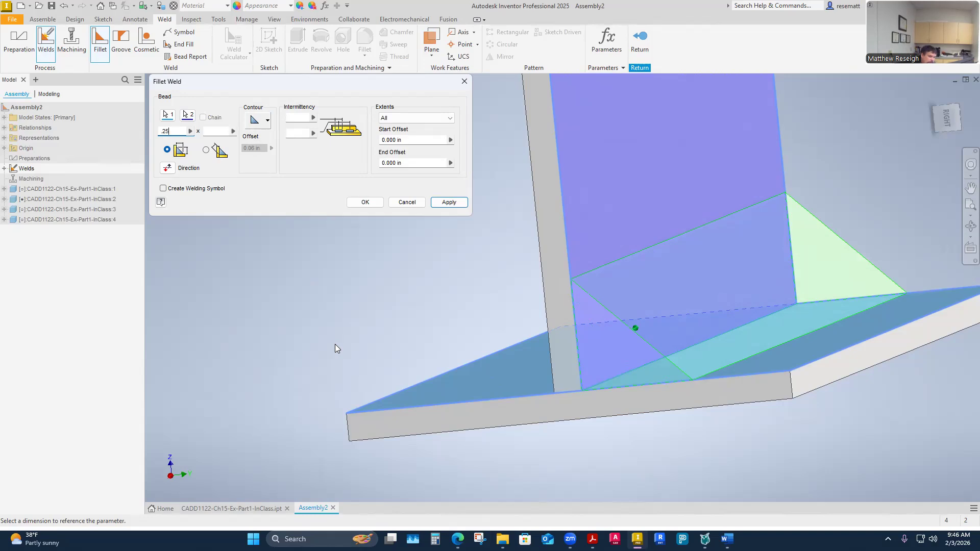
# - Try throat measurement for the bead, return to leg length measurement, and apply the fillet weld to the first T-shaped pair
pyautogui.keyDown('shift'); pyautogui.moveTo(335, 344); pyautogui.dragTo(323, 348, button='middle'); pyautogui.keyUp('shift')
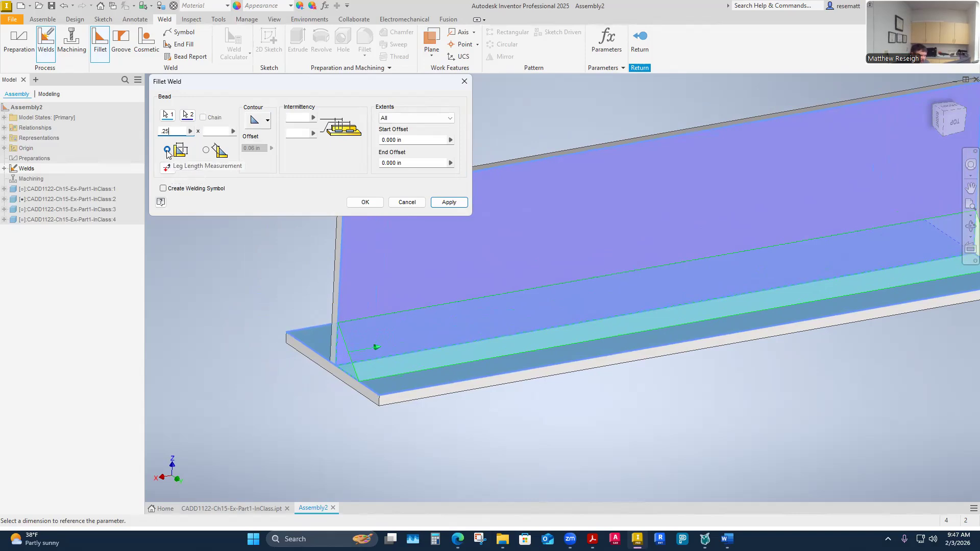
pyautogui.click(206, 150)
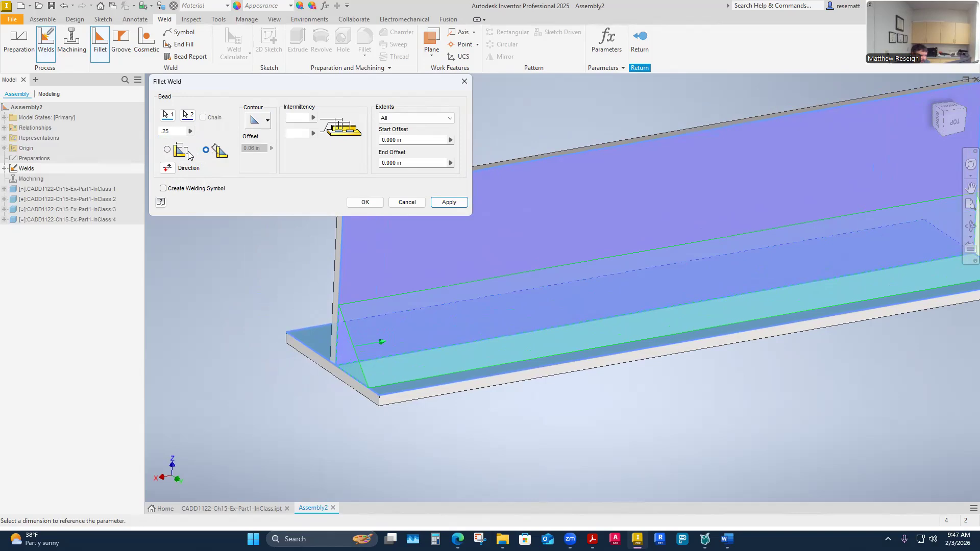
pyautogui.click(169, 151)
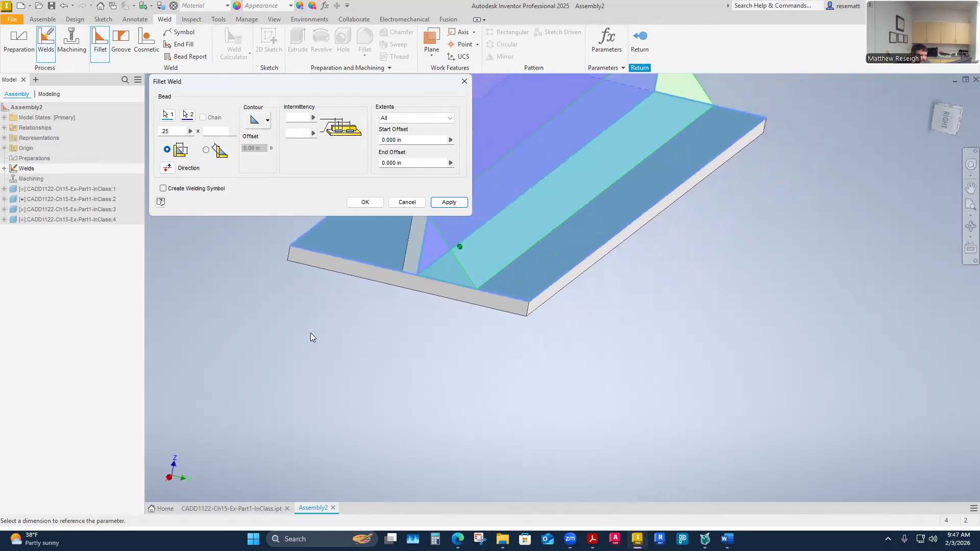
pyautogui.click(447, 201)
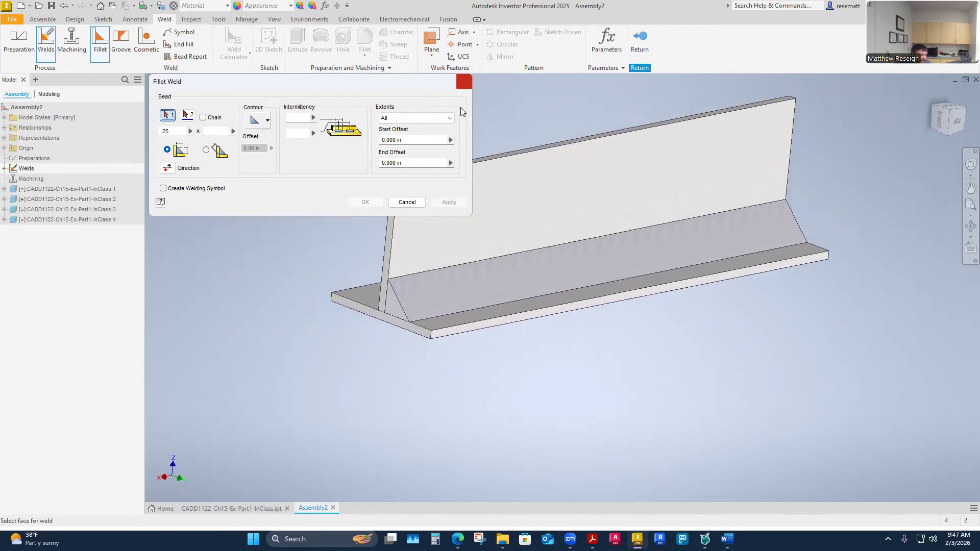
pyautogui.click(464, 81)
# - Select the finished weld bead and check its assigned material in the material list without changing it
pyautogui.keyDown('shift'); pyautogui.moveTo(434, 419); pyautogui.dragTo(520, 424, button='middle'); pyautogui.keyUp('shift')
pyautogui.click(507, 296)
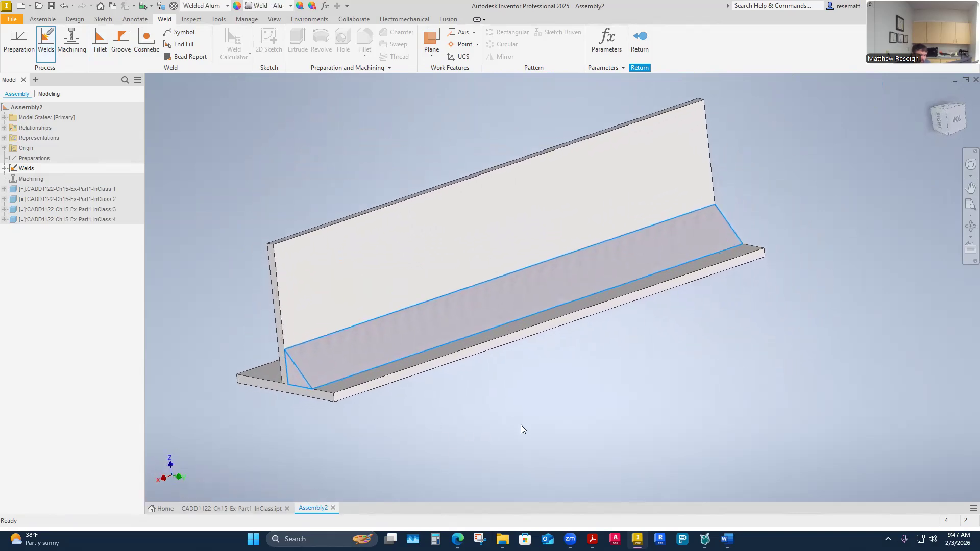
pyautogui.scroll(3, 521, 425)
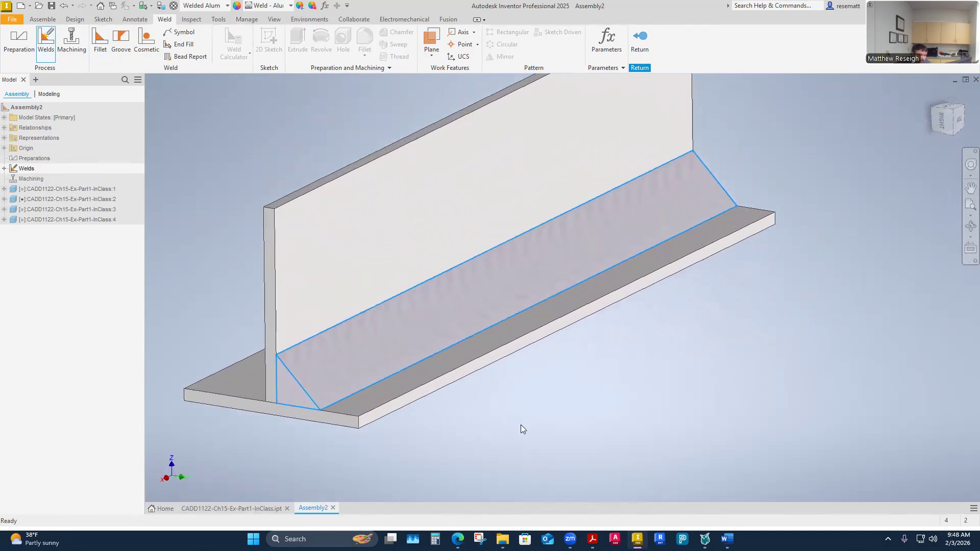
pyautogui.click(222, 6)
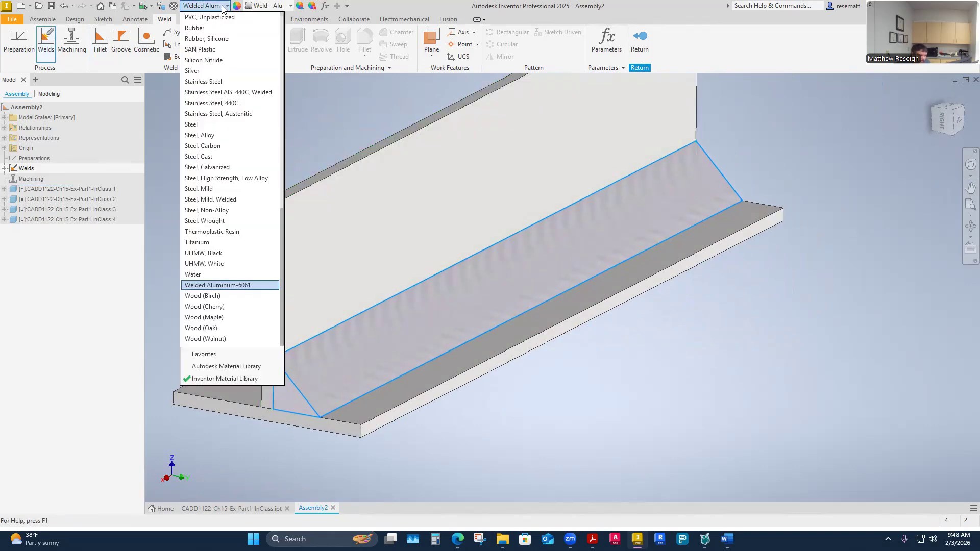
pyautogui.keyDown('shift'); pyautogui.moveTo(373, 344); pyautogui.dragTo(303, 371, button='middle'); pyautogui.keyUp('shift')
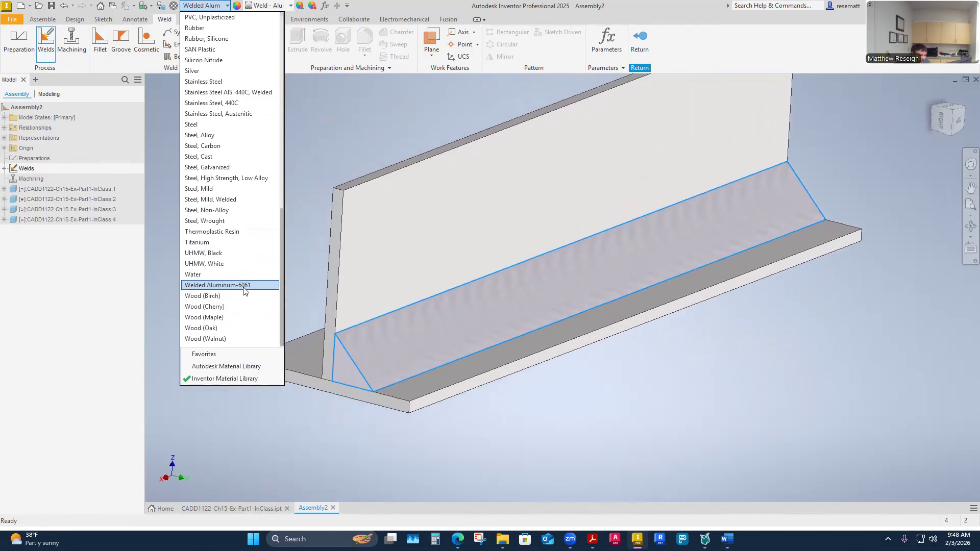
pyautogui.keyDown('shift'); pyautogui.moveTo(311, 316); pyautogui.dragTo(420, 316, button='middle'); pyautogui.keyUp('shift')
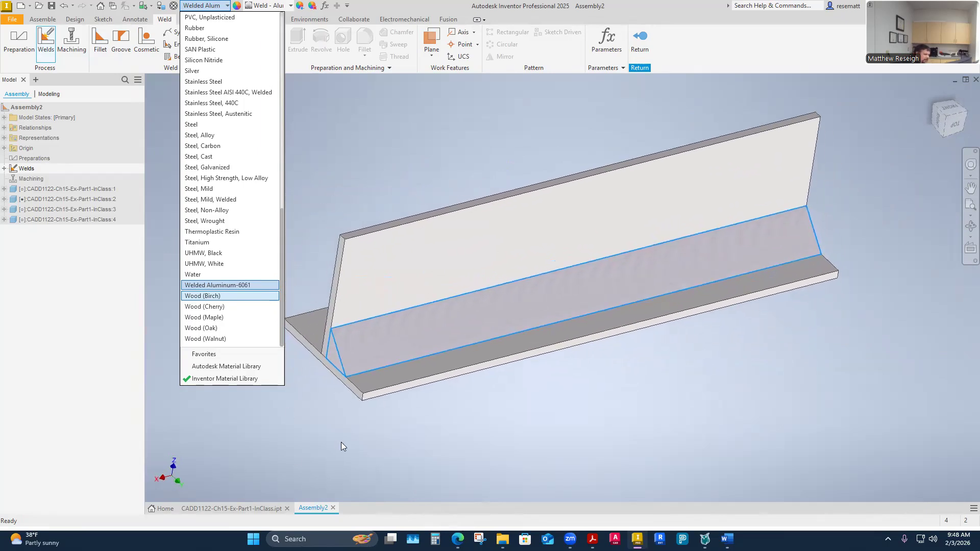
pyautogui.click(365, 162)
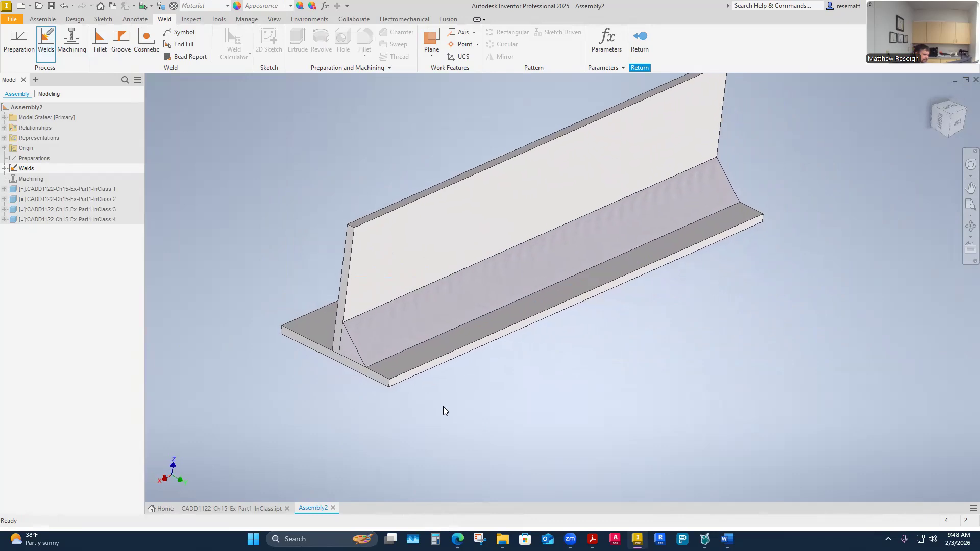
pyautogui.click(385, 336)
pyautogui.click(324, 434)
pyautogui.keyDown('shift'); pyautogui.moveTo(324, 433); pyautogui.dragTo(469, 343, button='middle'); pyautogui.keyUp('shift')
pyautogui.keyDown('shift'); pyautogui.moveTo(467, 302); pyautogui.dragTo(529, 407, button='middle'); pyautogui.keyUp('shift')
pyautogui.scroll(-3, 509, 437)
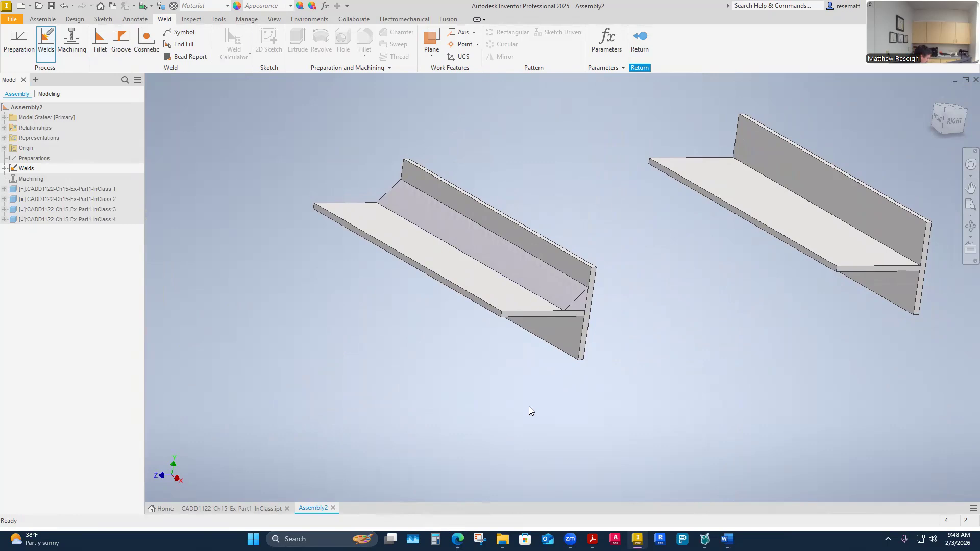
pyautogui.keyDown('shift'); pyautogui.moveTo(438, 423); pyautogui.dragTo(577, 398, button='middle'); pyautogui.keyUp('shift')
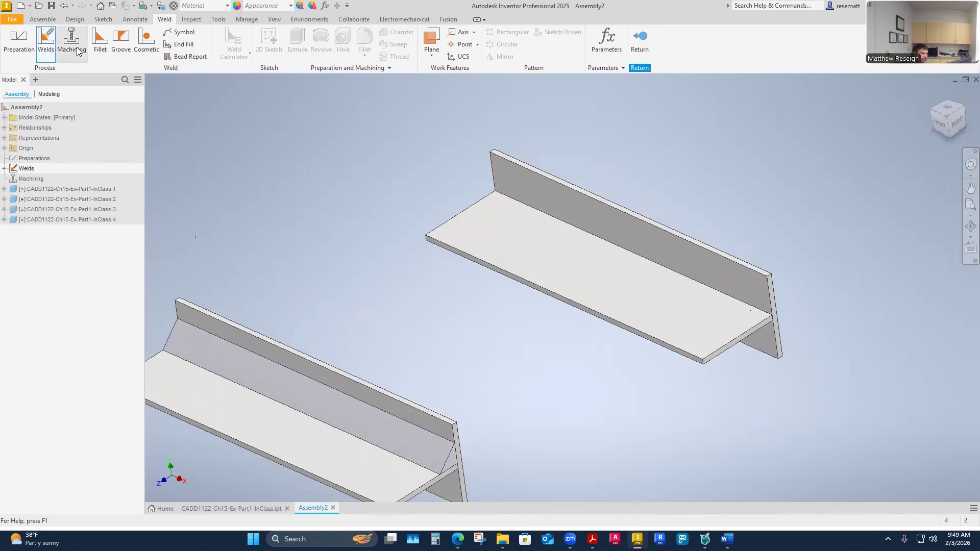
# - Expand the assembly's Welds and Beads folders and select the first fillet weld to highlight its bead in the model
pyautogui.click(5, 169)
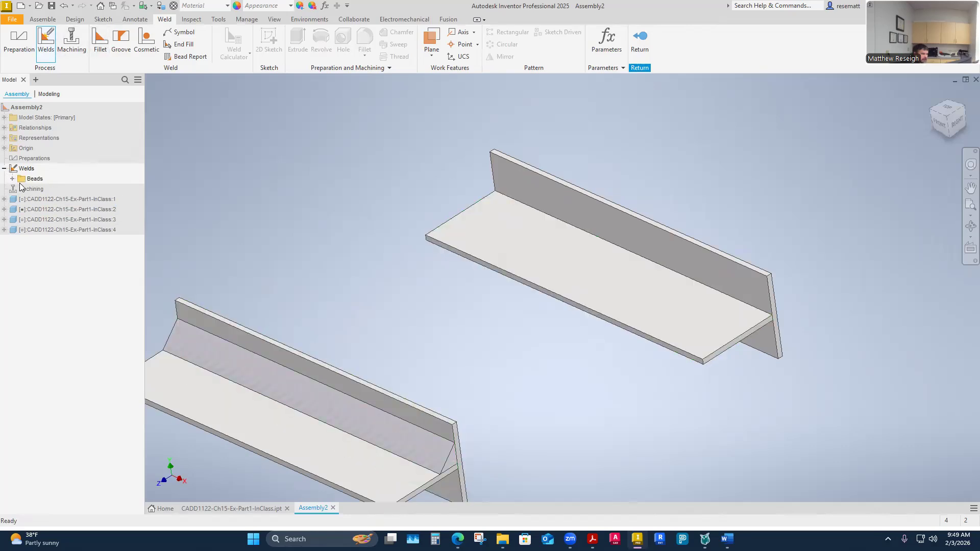
pyautogui.click(12, 179)
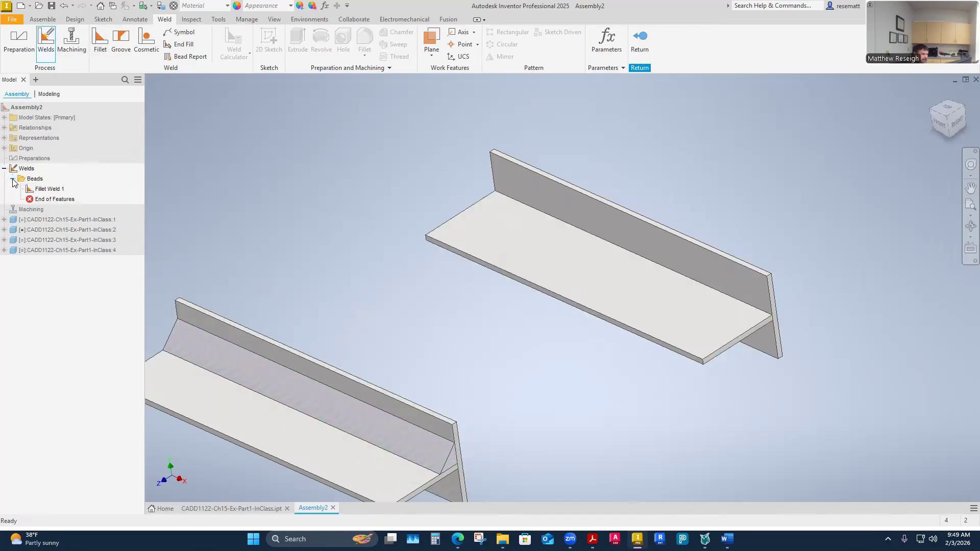
pyautogui.click(49, 189)
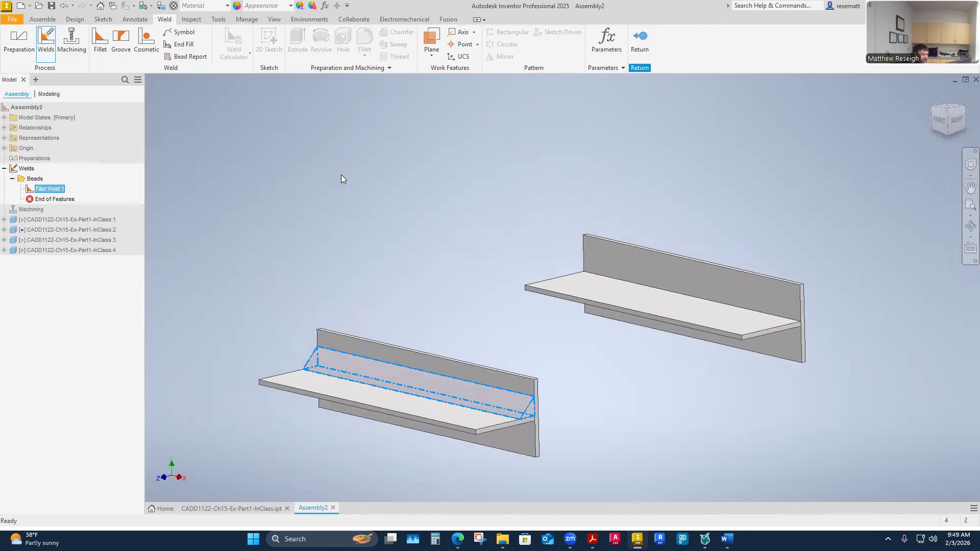
pyautogui.click(330, 198)
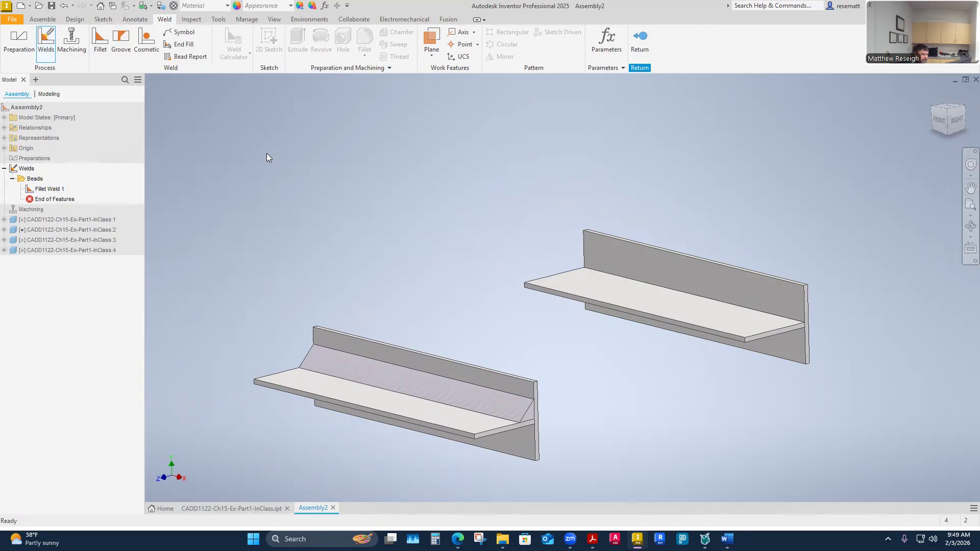
# - Leave weld editing to return to the assembly level, and reactivate the Welds process
pyautogui.keyDown('shift'); pyautogui.moveTo(555, 240); pyautogui.dragTo(515, 252, button='middle'); pyautogui.keyUp('shift')
pyautogui.click(639, 41)
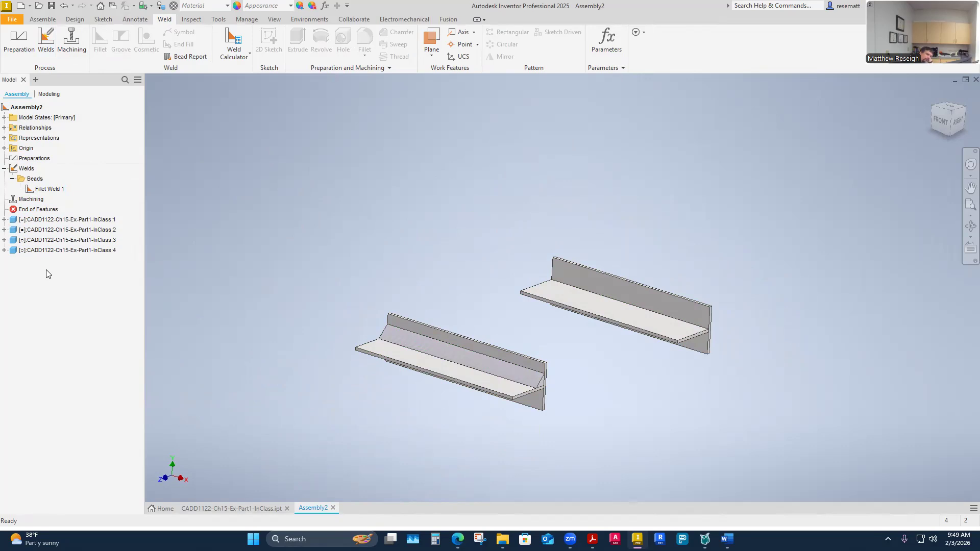
pyautogui.keyDown('shift'); pyautogui.moveTo(324, 203); pyautogui.dragTo(327, 209, button='middle'); pyautogui.keyUp('shift')
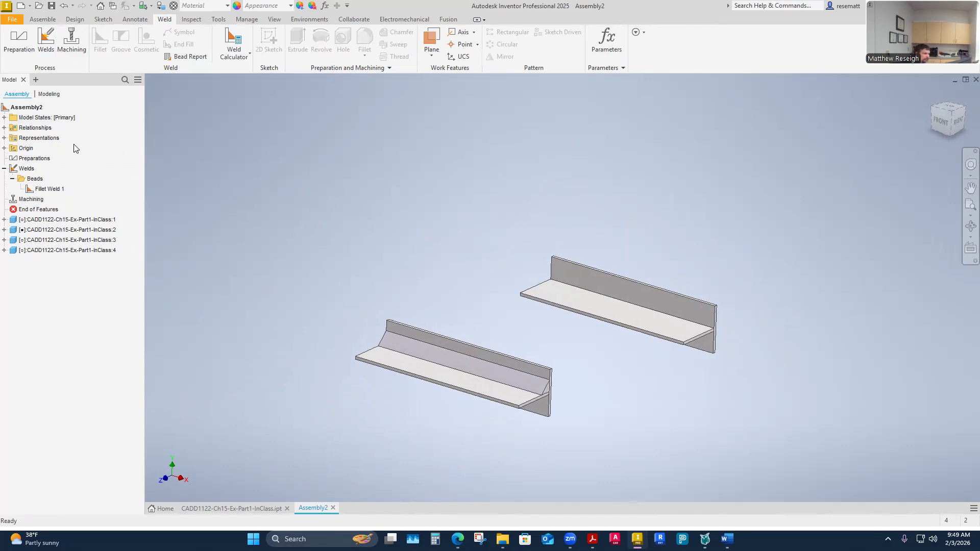
pyautogui.click(49, 42)
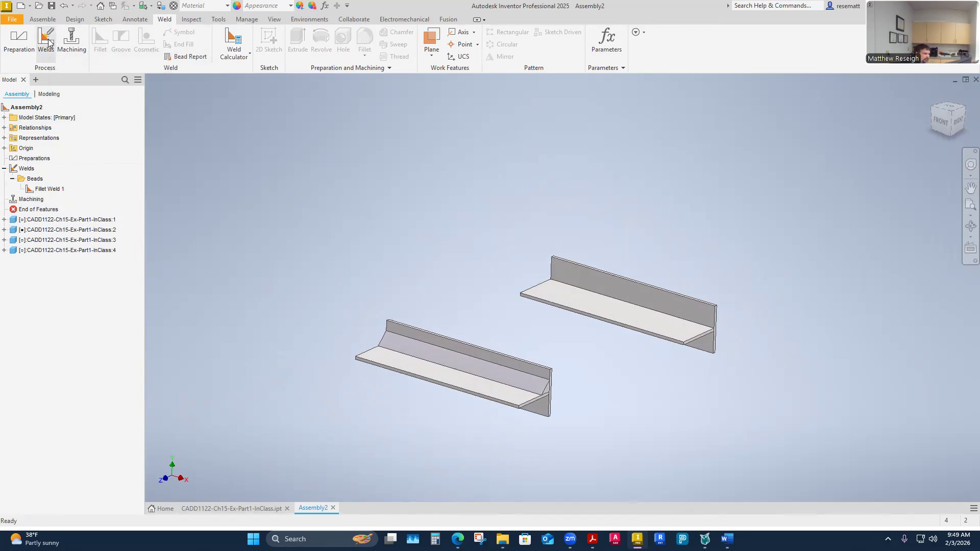
# - Start a fillet weld on the second T-shaped pair between the horizontal plate's upper face and the upright plate's adjoining side face
pyautogui.keyDown('shift'); pyautogui.moveTo(302, 194); pyautogui.dragTo(245, 210, button='middle'); pyautogui.keyUp('shift')
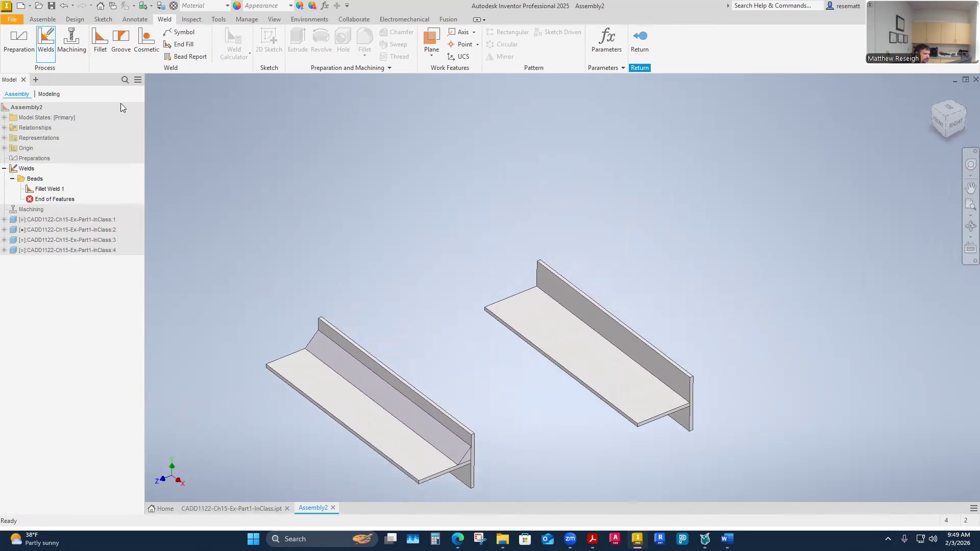
pyautogui.click(101, 43)
pyautogui.scroll(5, 513, 455)
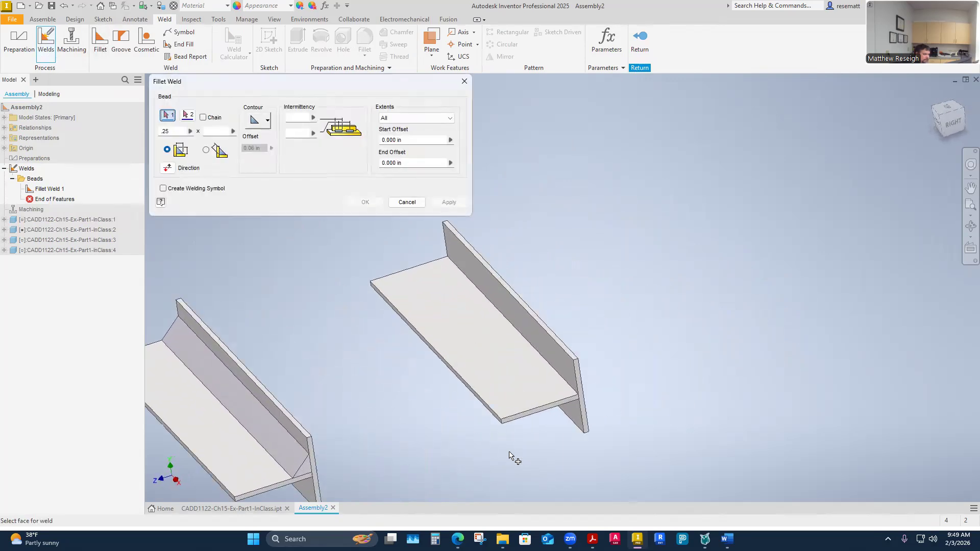
pyautogui.click(459, 360)
pyautogui.keyDown('shift'); pyautogui.moveTo(464, 363); pyautogui.dragTo(602, 383, button='middle'); pyautogui.keyUp('shift')
pyautogui.scroll(3, 587, 383)
pyautogui.click(188, 114)
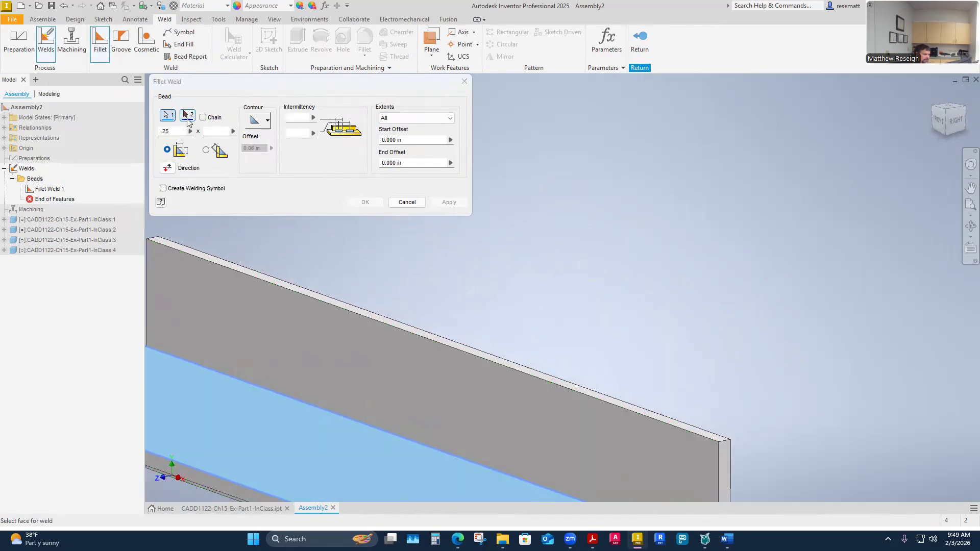
pyautogui.click(327, 356)
# - Set both legs of the second pair's fillet weld to .125
pyautogui.scroll(-3, 710, 255)
pyautogui.keyDown('shift'); pyautogui.moveTo(720, 253); pyautogui.dragTo(437, 295, button='middle'); pyautogui.keyUp('shift')
pyautogui.moveTo(179, 132); pyautogui.dragTo(134, 132)
pyautogui.write('.125')
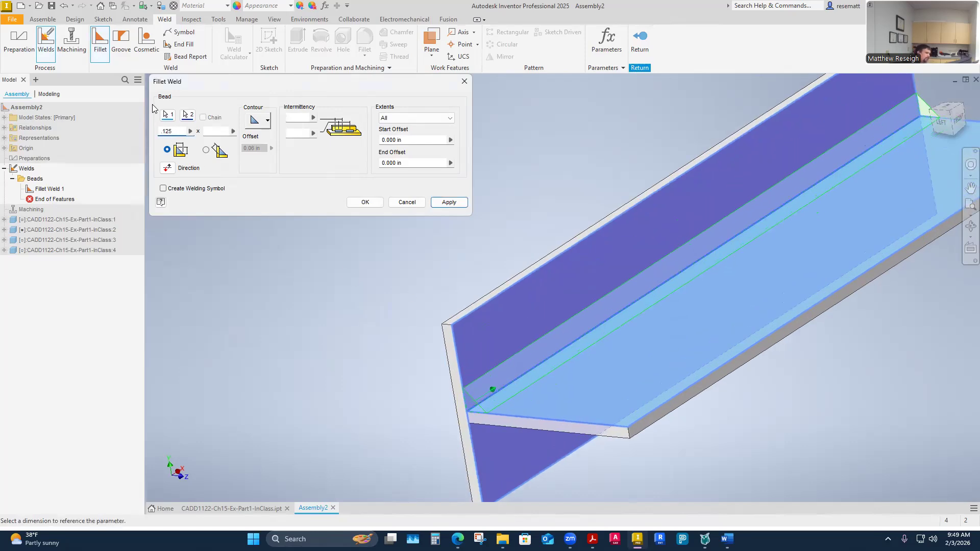
pyautogui.click(213, 131)
pyautogui.write('.125')
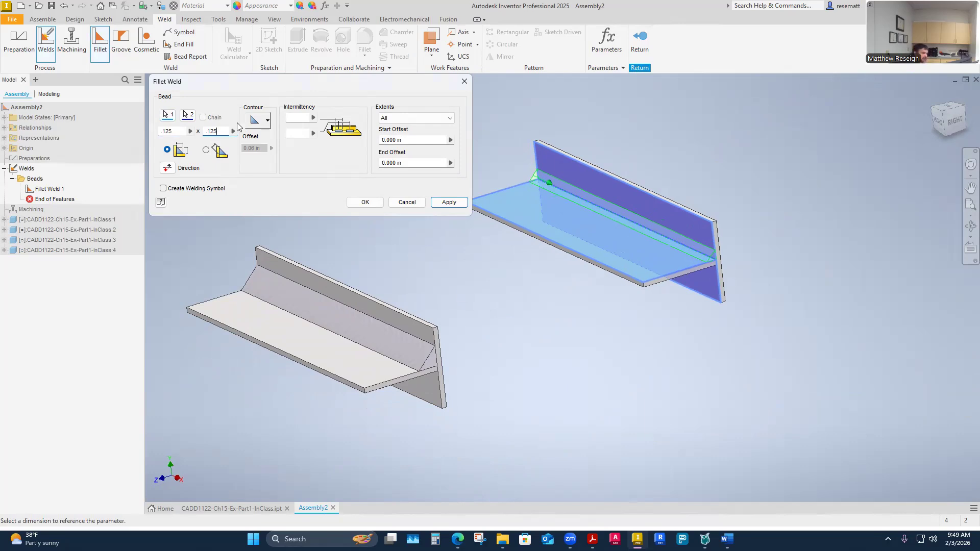
# - Give the second T-shaped pair's fillet weld a convex contour and create the bead
pyautogui.click(258, 121)
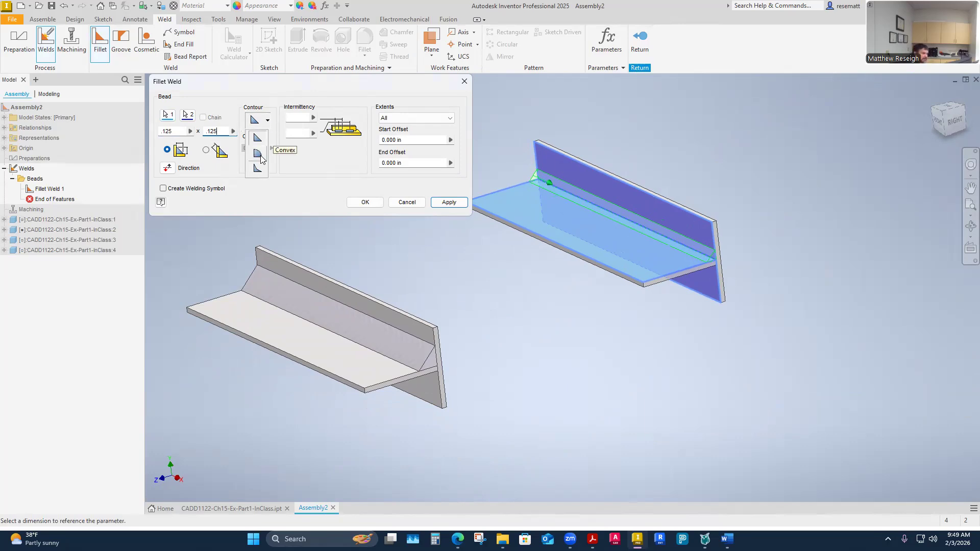
pyautogui.click(258, 153)
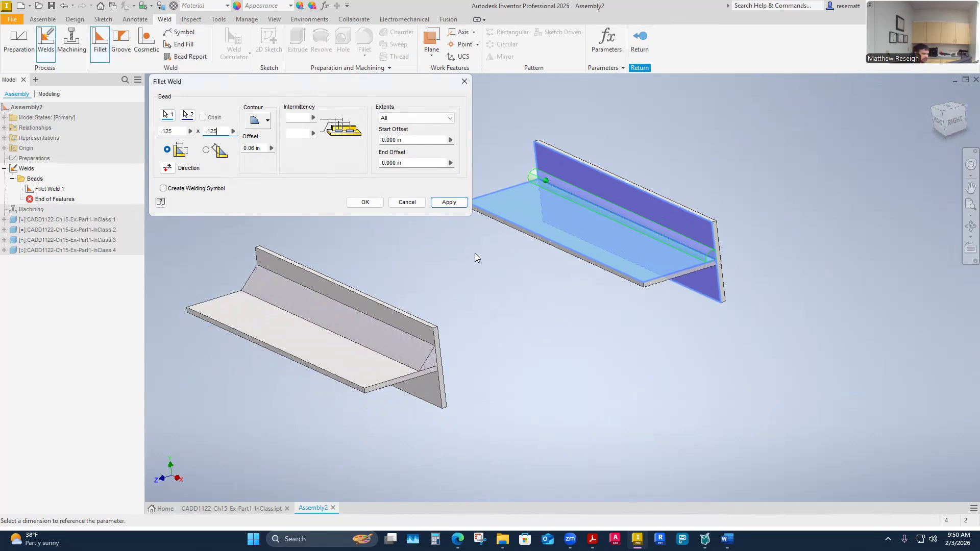
pyautogui.click(366, 203)
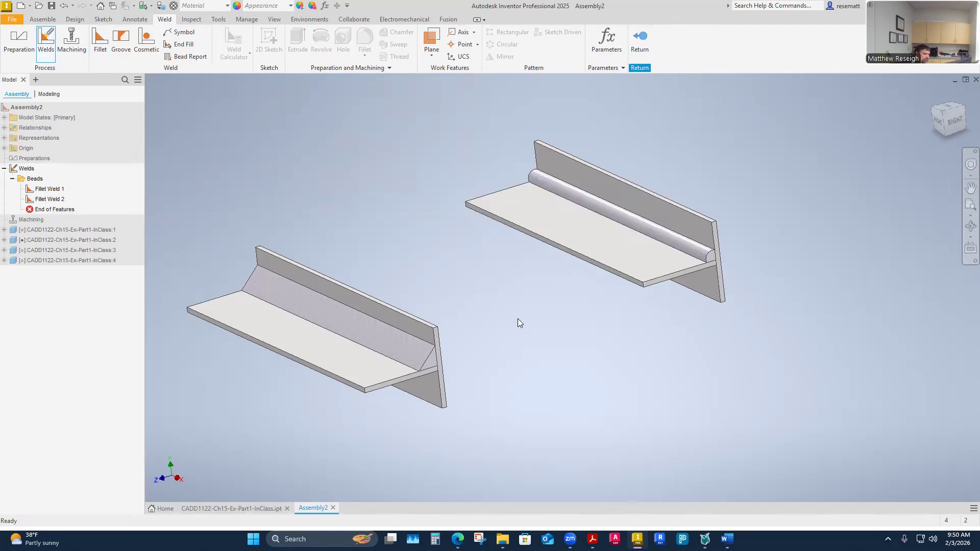
# - Inspect the convex bead's end profile on the second T-shaped pair, and undo that fillet weld
pyautogui.keyDown('shift'); pyautogui.moveTo(583, 348); pyautogui.dragTo(638, 417, button='middle'); pyautogui.keyUp('shift')
pyautogui.scroll(3, 620, 326)
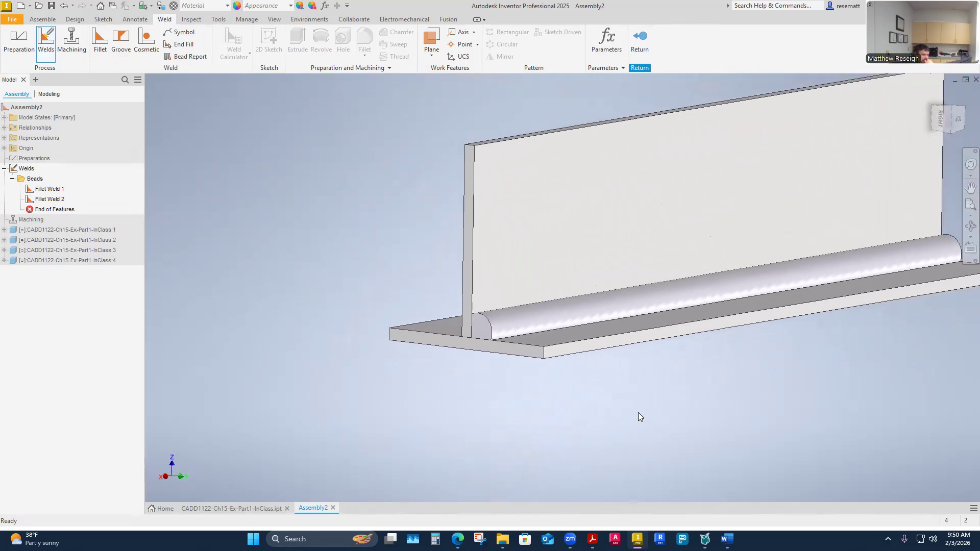
pyautogui.keyDown('shift'); pyautogui.moveTo(580, 403); pyautogui.dragTo(320, 421, button='middle'); pyautogui.keyUp('shift')
pyautogui.keyDown('shift'); pyautogui.moveTo(291, 350); pyautogui.dragTo(533, 381, button='middle'); pyautogui.keyUp('shift')
pyautogui.press('F6')
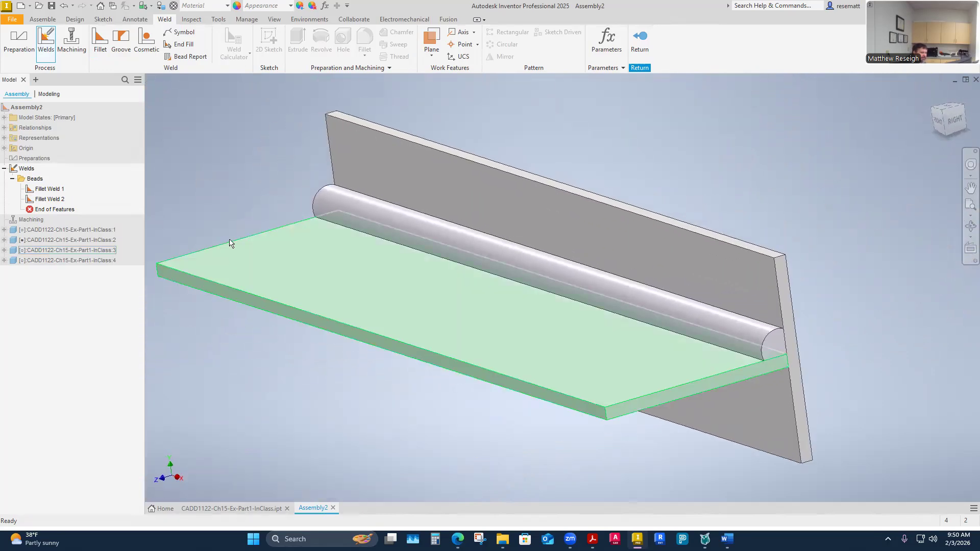
pyautogui.click(65, 5)
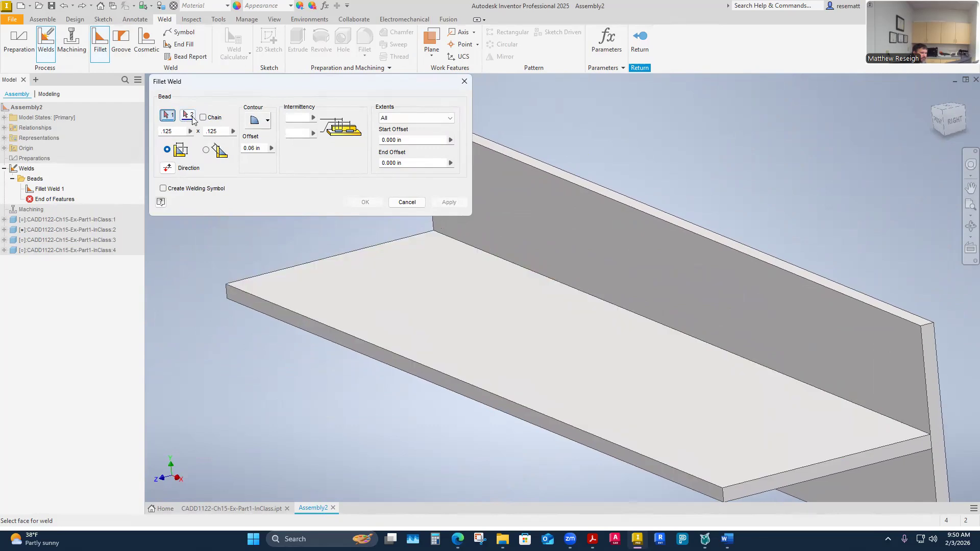
pyautogui.click(322, 296)
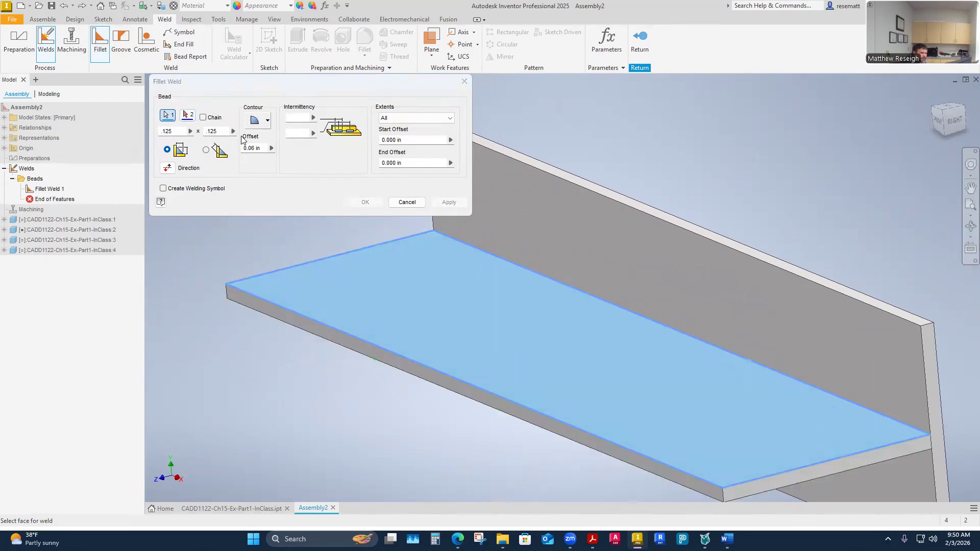
pyautogui.click(584, 244)
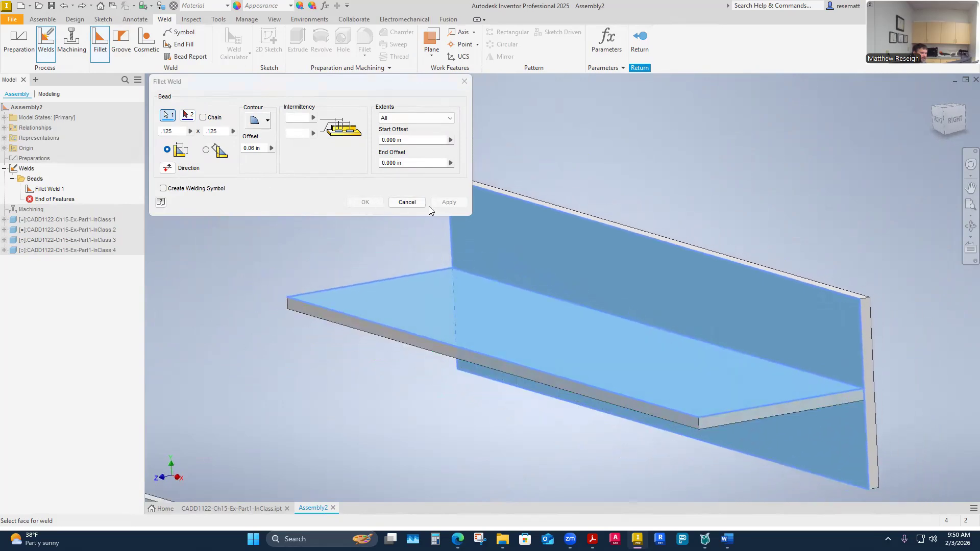
pyautogui.keyDown('shift'); pyautogui.moveTo(459, 286); pyautogui.dragTo(501, 322, button='middle'); pyautogui.keyUp('shift')
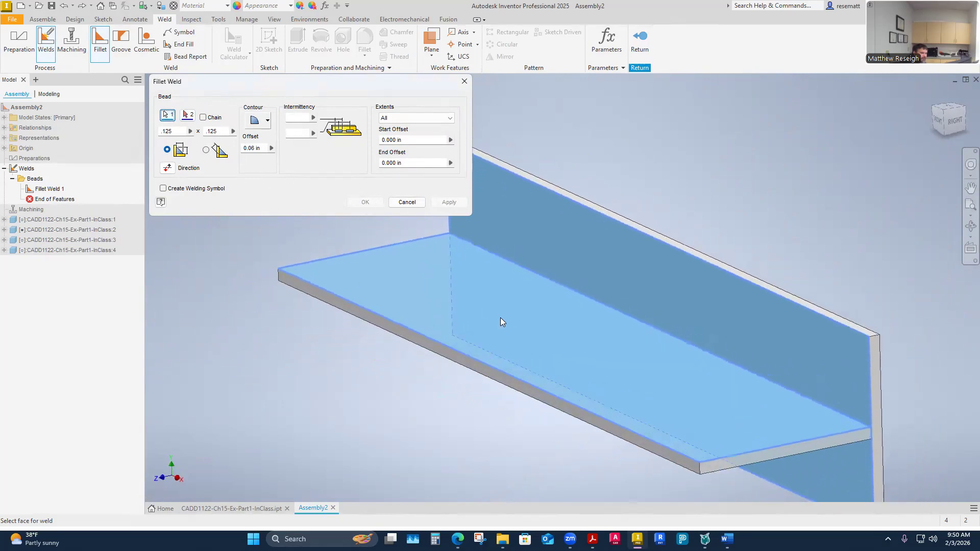
pyautogui.click(166, 116)
pyautogui.click(463, 313)
pyautogui.click(636, 283)
pyautogui.keyDown('shift'); pyautogui.moveTo(635, 283); pyautogui.dragTo(294, 208, button='middle'); pyautogui.keyUp('shift')
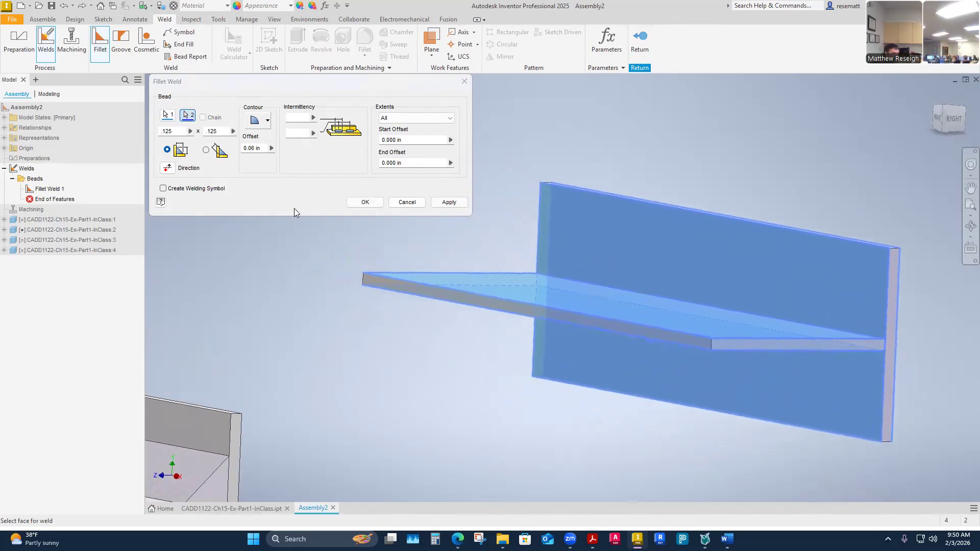
pyautogui.click(177, 119)
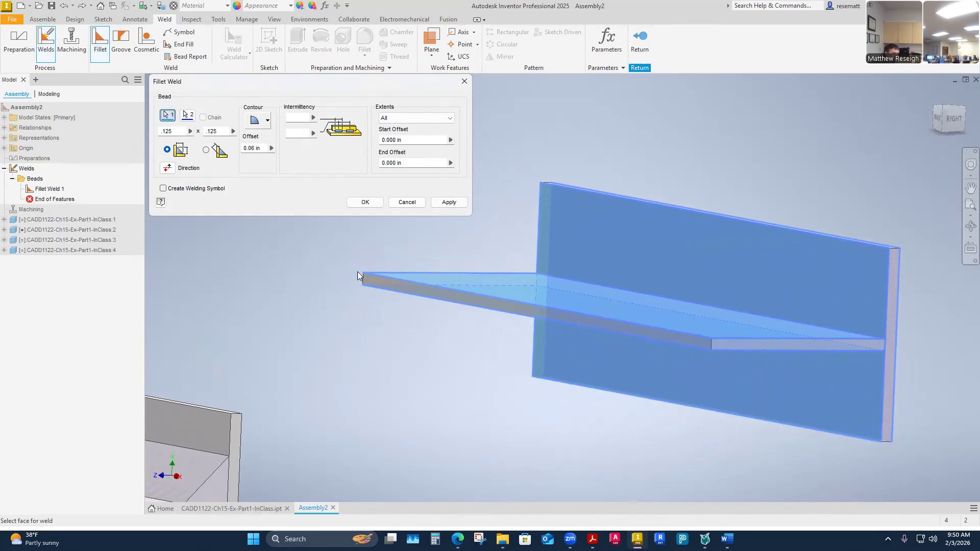
pyautogui.keyDown('shift'); pyautogui.moveTo(358, 272); pyautogui.dragTo(579, 340, button='middle'); pyautogui.keyUp('shift')
pyautogui.press('Return')
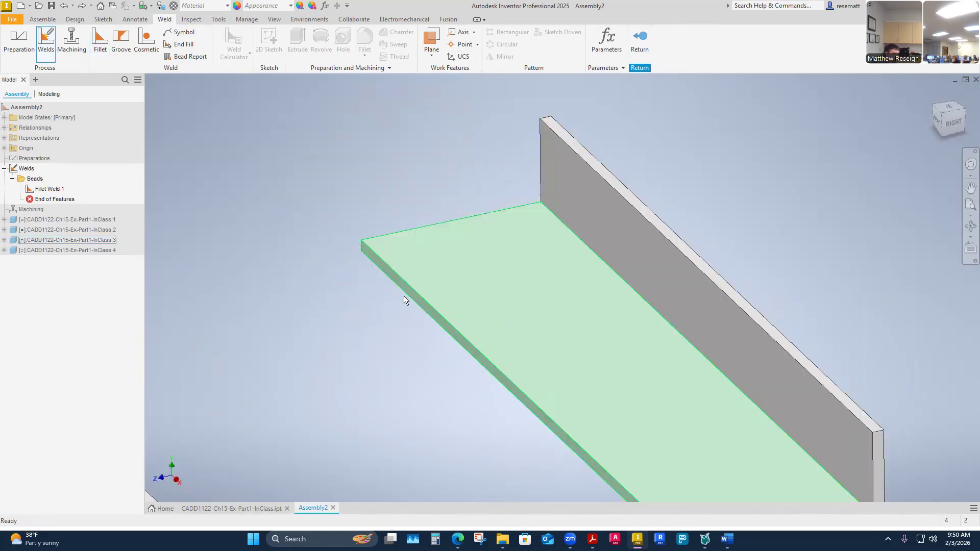
# - Start a new fillet weld on the second pair between the horizontal plate's upper face and the upright plate's adjoining side face
pyautogui.press('Return')
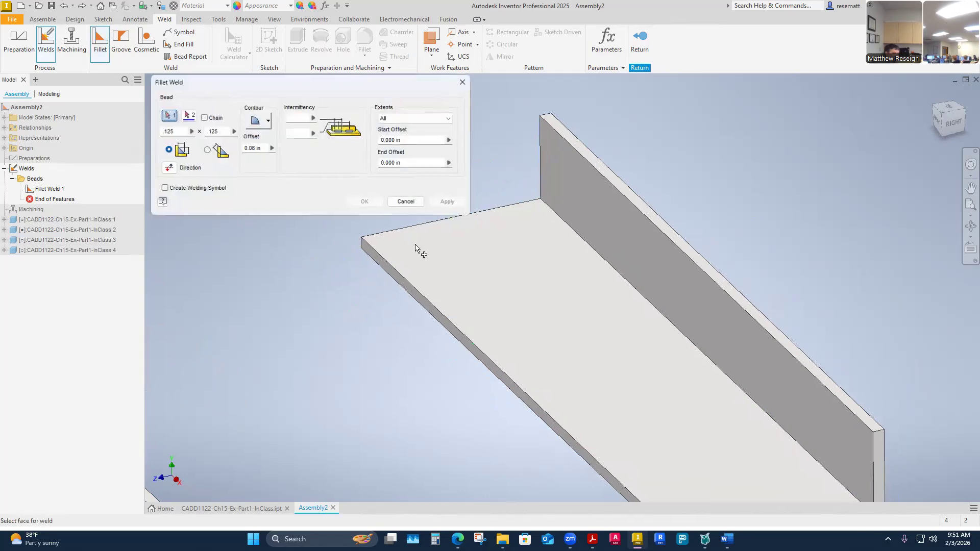
pyautogui.click(498, 350)
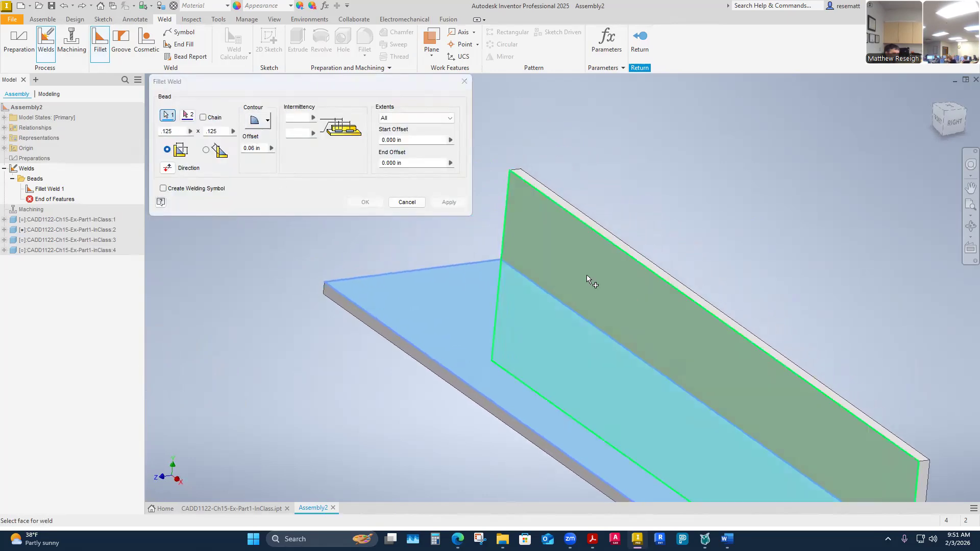
pyautogui.click(642, 292)
pyautogui.keyDown('shift'); pyautogui.moveTo(642, 292); pyautogui.dragTo(388, 215, button='middle'); pyautogui.keyUp('shift')
# - Try the concave, convex and flat contours in turn on the second pair's fillet weld preview
pyautogui.click(267, 121)
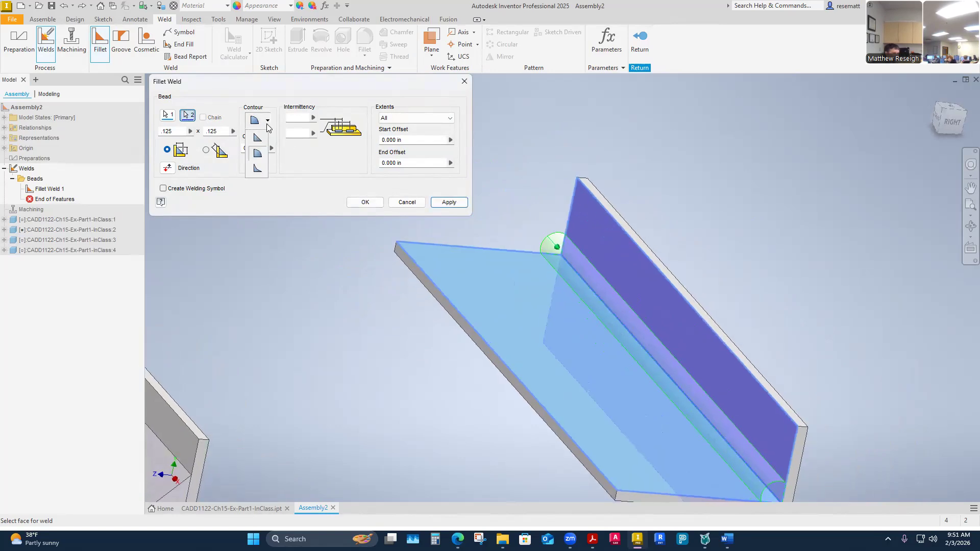
pyautogui.click(254, 169)
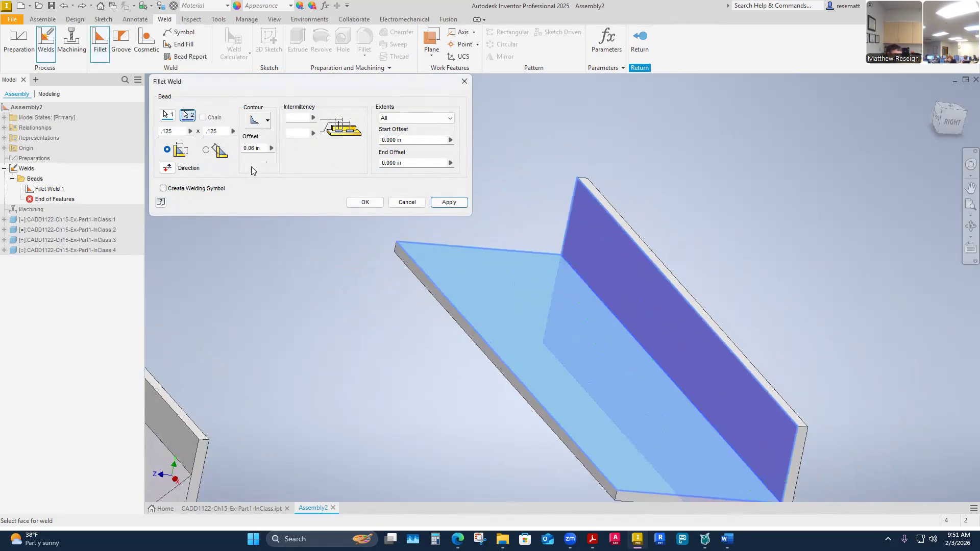
pyautogui.keyDown('shift'); pyautogui.moveTo(368, 209); pyautogui.dragTo(616, 387, button='middle'); pyautogui.keyUp('shift')
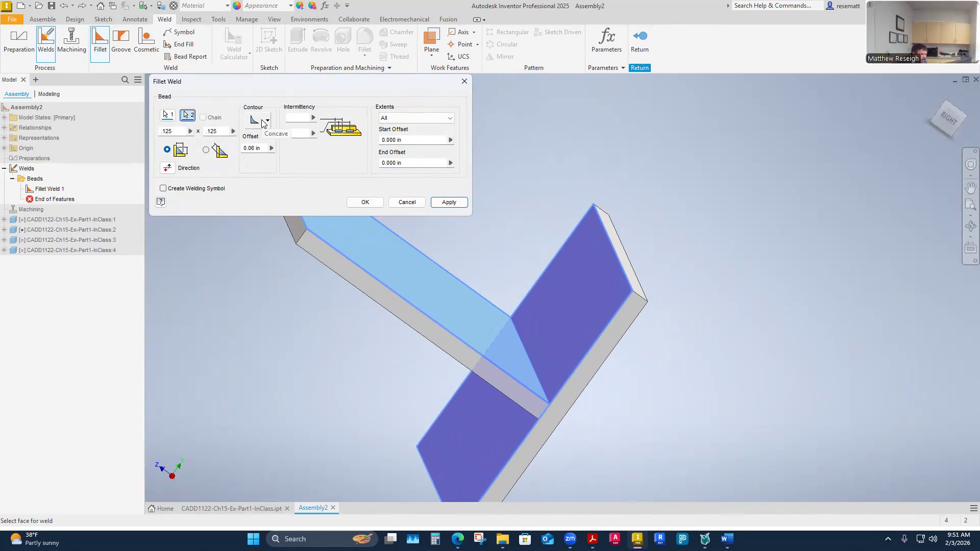
pyautogui.click(261, 119)
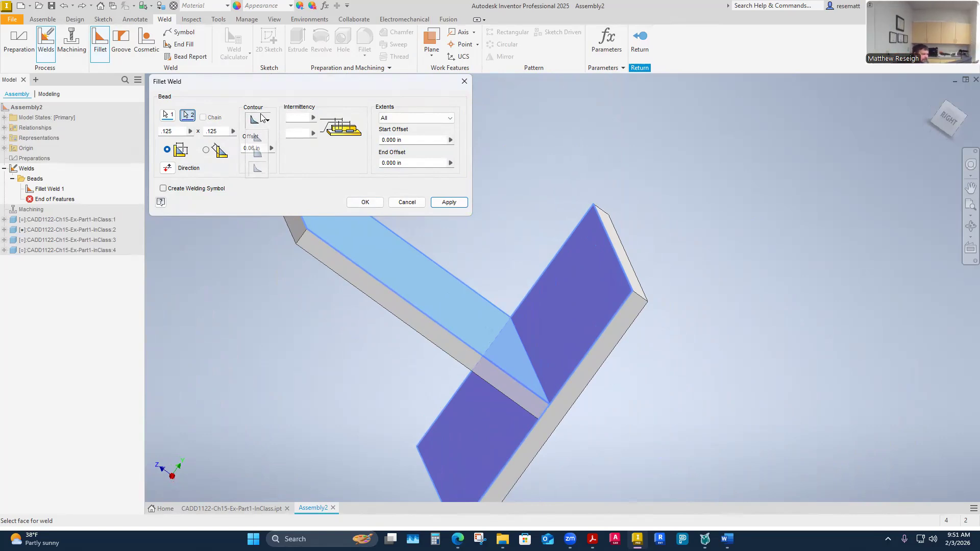
pyautogui.click(258, 153)
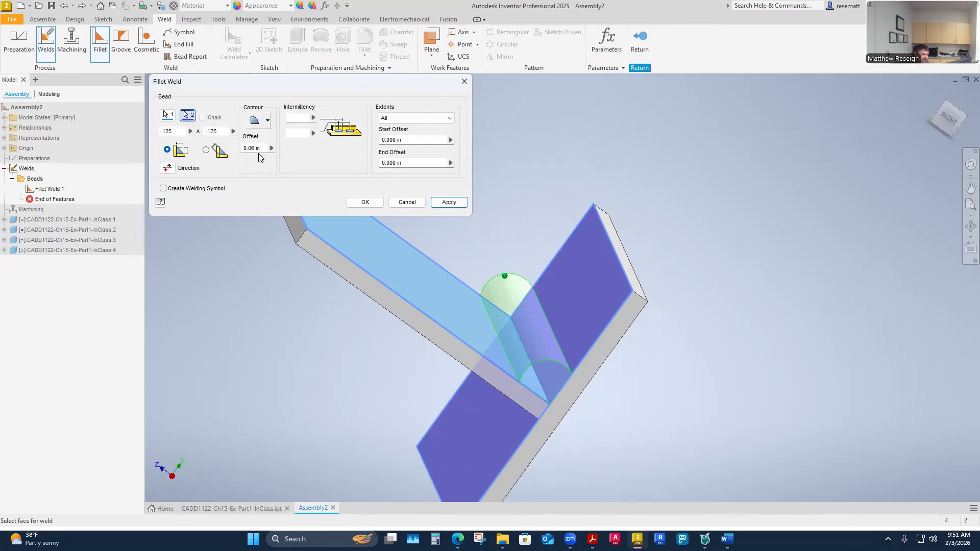
pyautogui.click(267, 121)
pyautogui.click(255, 138)
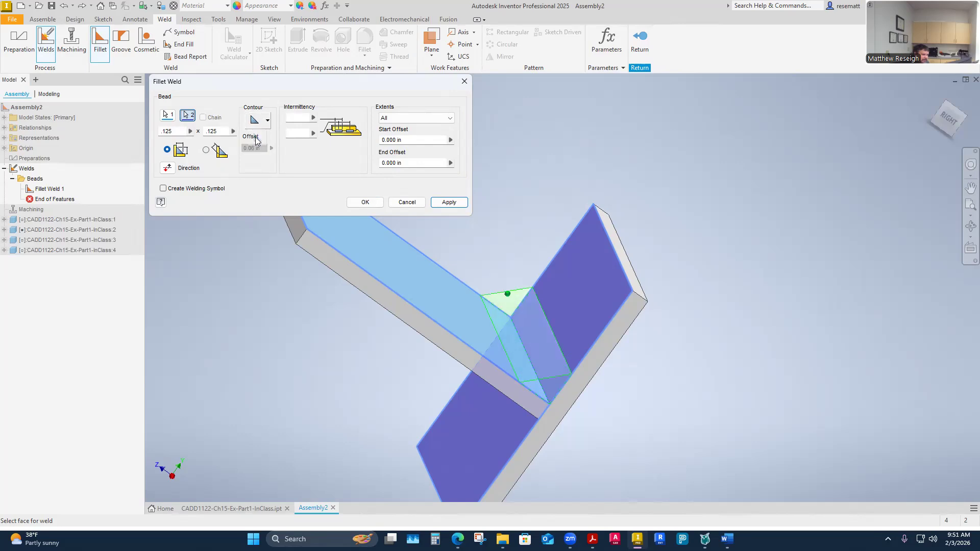
# - Set the fillet weld's contour to Convex and create the bead on the second pair
pyautogui.click(266, 120)
pyautogui.click(257, 156)
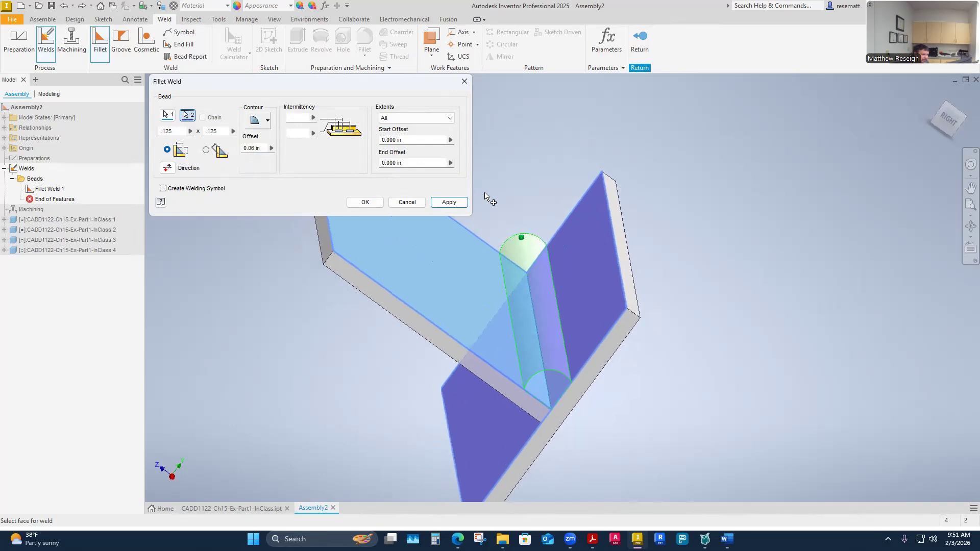
pyautogui.click(358, 205)
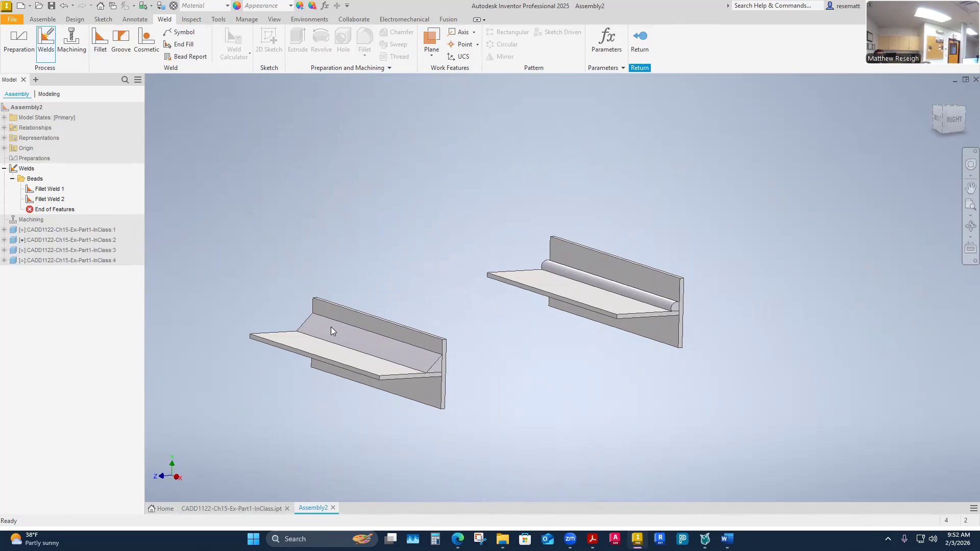
# - Examine the convex bead's end profile and its contact with both plates of the second pair from several sides
pyautogui.scroll(5, 502, 327)
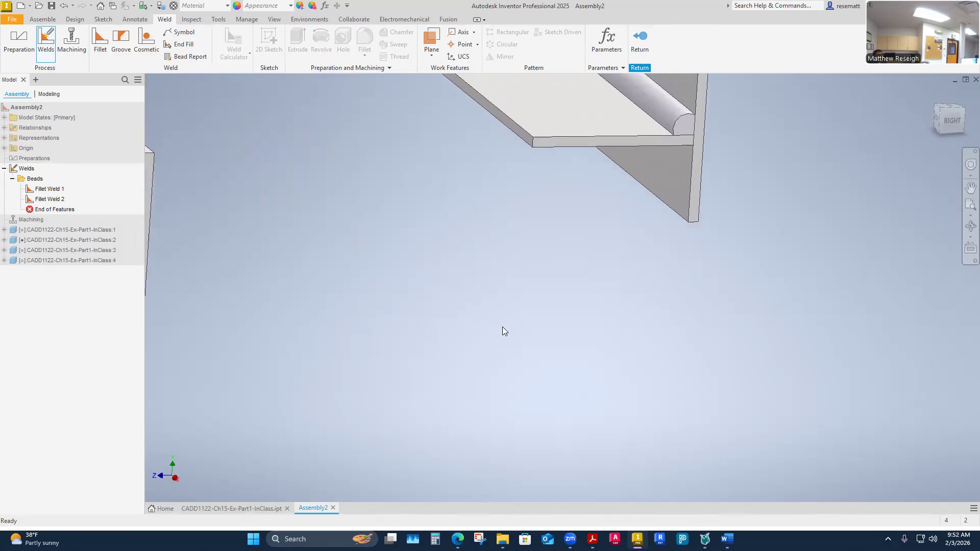
pyautogui.keyDown('shift'); pyautogui.moveTo(502, 326); pyautogui.dragTo(557, 340, button='middle'); pyautogui.keyUp('shift')
pyautogui.scroll(6, 556, 340)
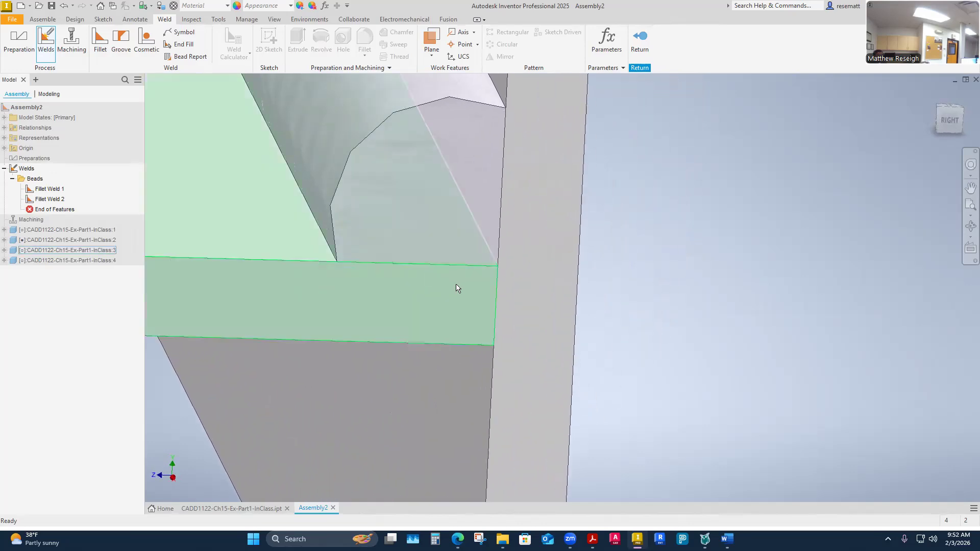
pyautogui.keyDown('shift'); pyautogui.moveTo(498, 308); pyautogui.dragTo(584, 274, button='middle'); pyautogui.keyUp('shift')
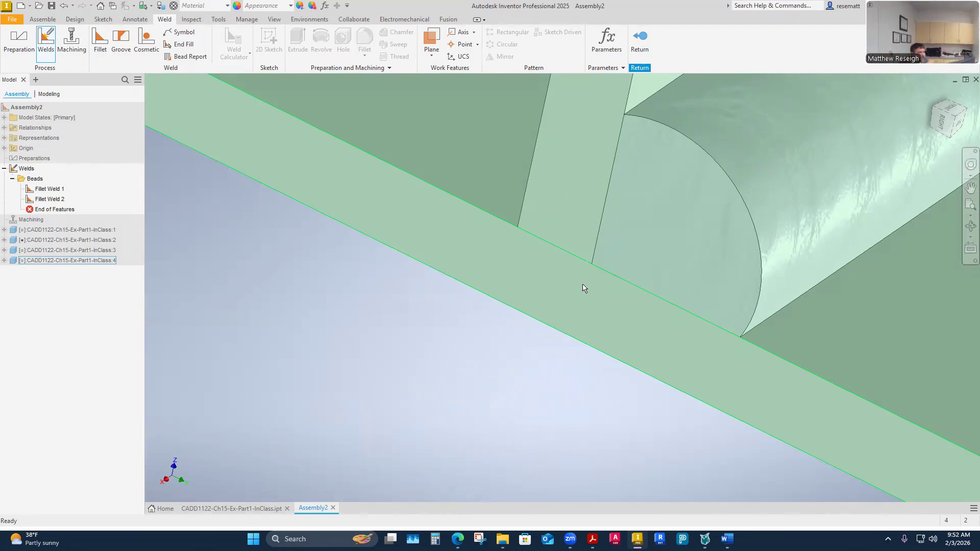
pyautogui.scroll(-5, 582, 288)
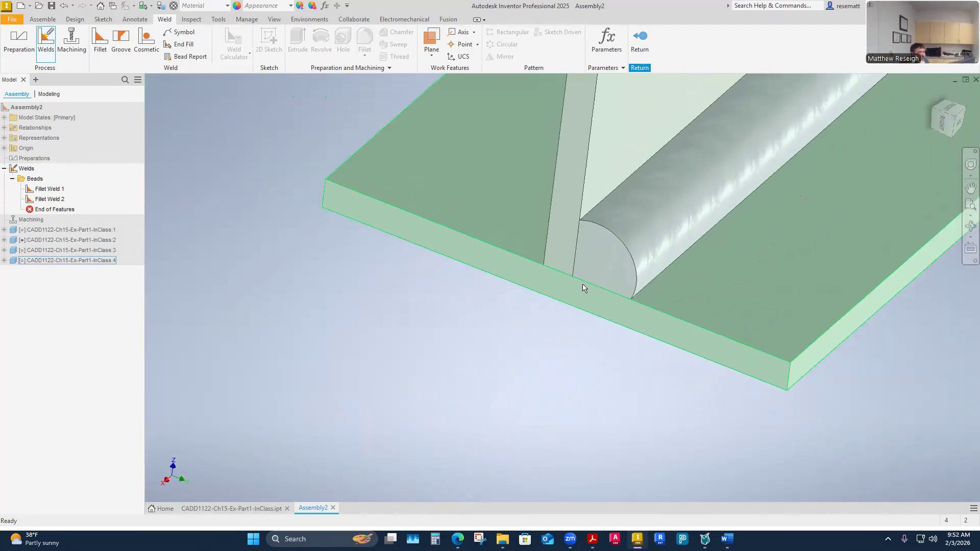
pyautogui.scroll(-3, 583, 284)
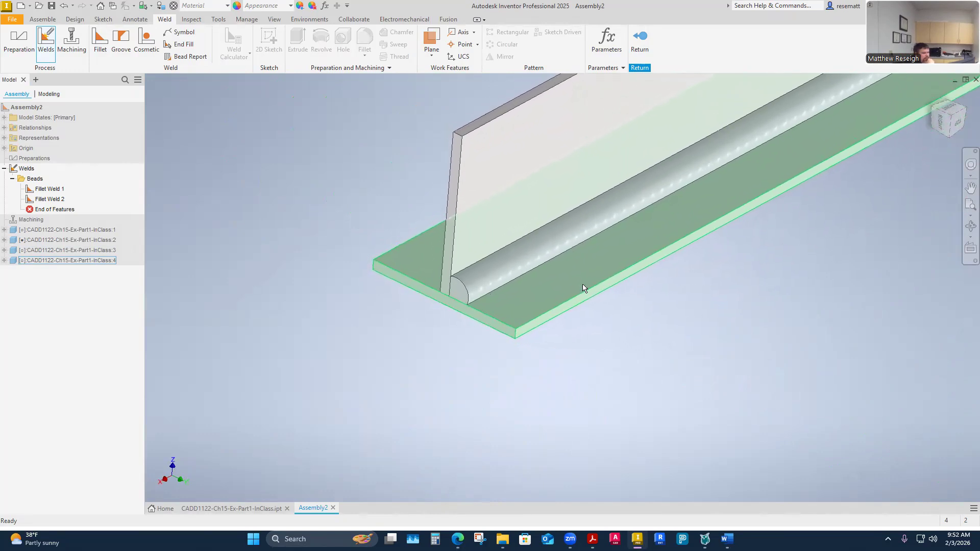
pyautogui.scroll(-3, 583, 284)
pyautogui.scroll(-3, 583, 288)
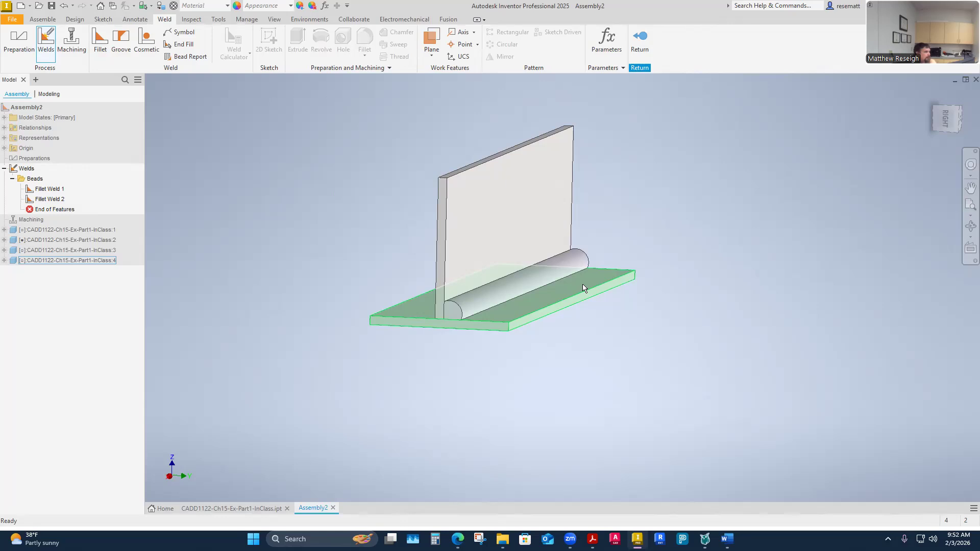
pyautogui.scroll(5, 584, 287)
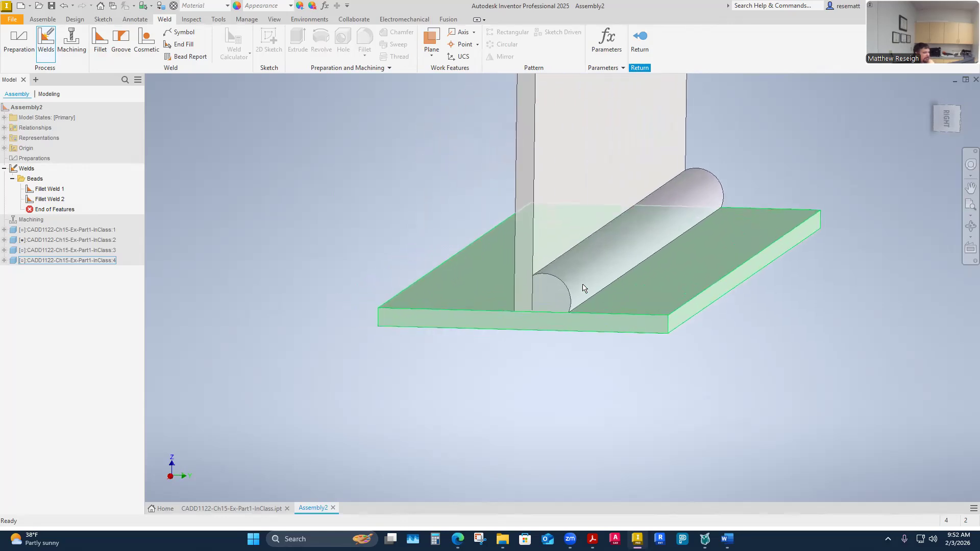
pyautogui.scroll(-5, 583, 284)
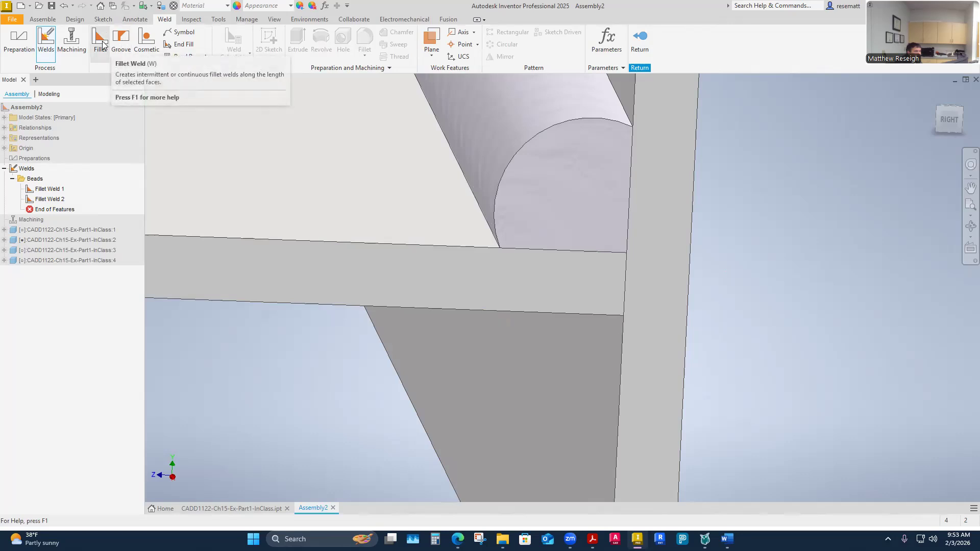
pyautogui.keyDown('shift'); pyautogui.moveTo(408, 357); pyautogui.dragTo(512, 276, button='middle'); pyautogui.keyUp('shift')
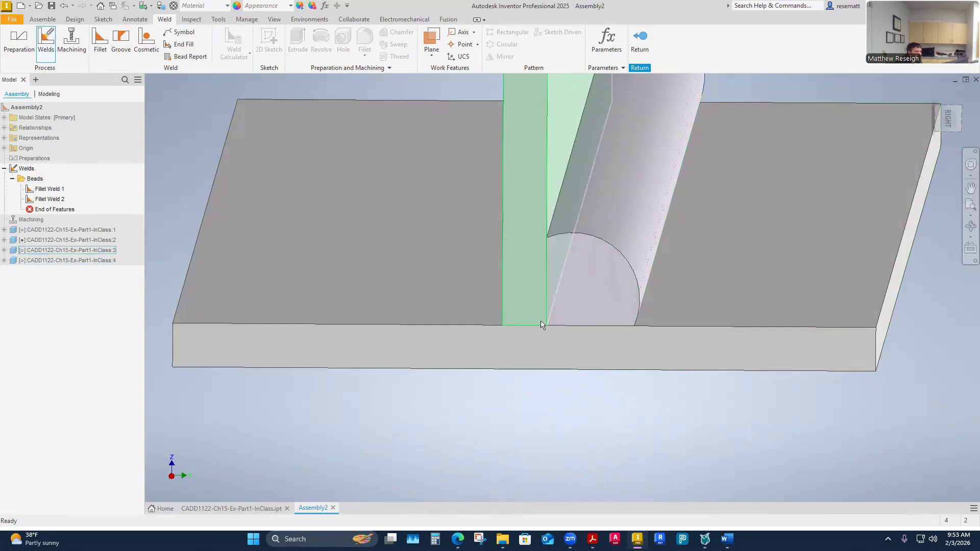
pyautogui.keyDown('shift'); pyautogui.moveTo(592, 374); pyautogui.dragTo(534, 415, button='middle'); pyautogui.keyUp('shift')
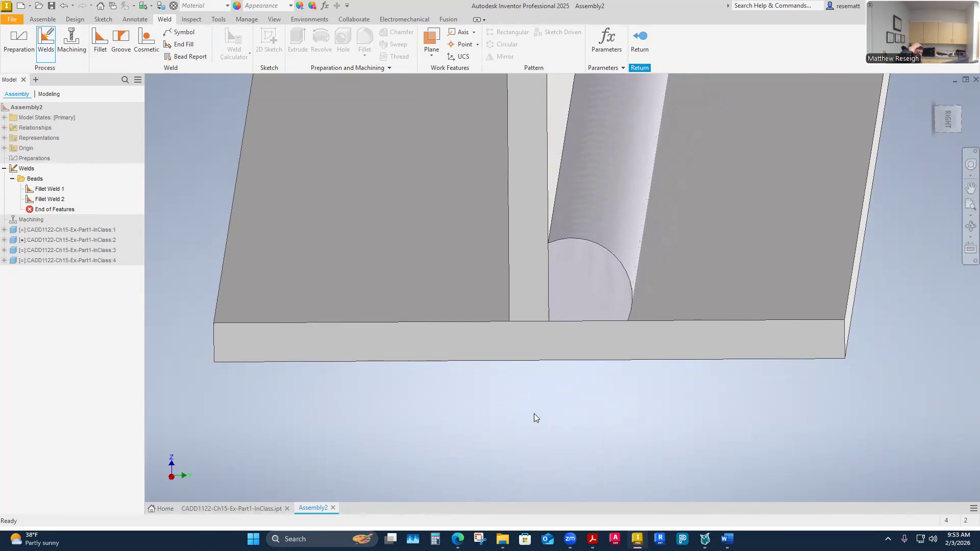
pyautogui.keyDown('shift'); pyautogui.moveTo(534, 414); pyautogui.dragTo(475, 351, button='middle'); pyautogui.keyUp('shift')
pyautogui.scroll(-3, 496, 402)
pyautogui.scroll(-3, 449, 375)
pyautogui.scroll(3, 688, 199)
pyautogui.scroll(3, 526, 334)
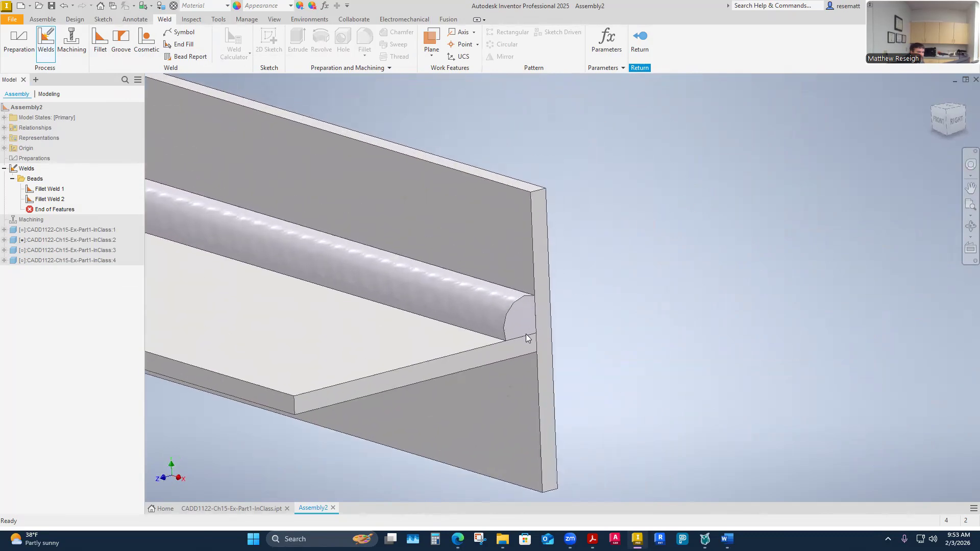
pyautogui.keyDown('shift'); pyautogui.moveTo(540, 346); pyautogui.dragTo(536, 349, button='middle'); pyautogui.keyUp('shift')
pyautogui.scroll(-1, 569, 354)
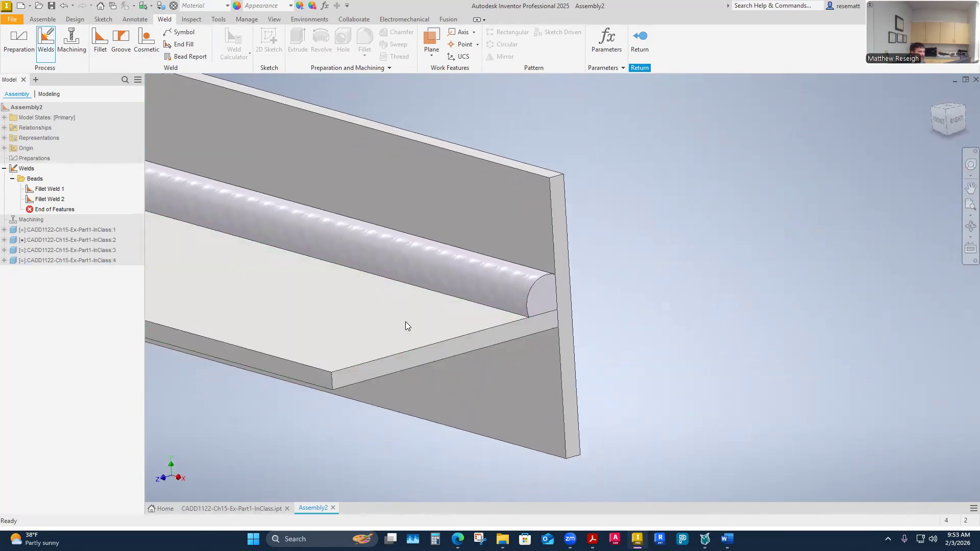
pyautogui.scroll(-1, 405, 321)
pyautogui.keyDown('shift'); pyautogui.moveTo(529, 164); pyautogui.dragTo(541, 179, button='middle'); pyautogui.keyUp('shift')
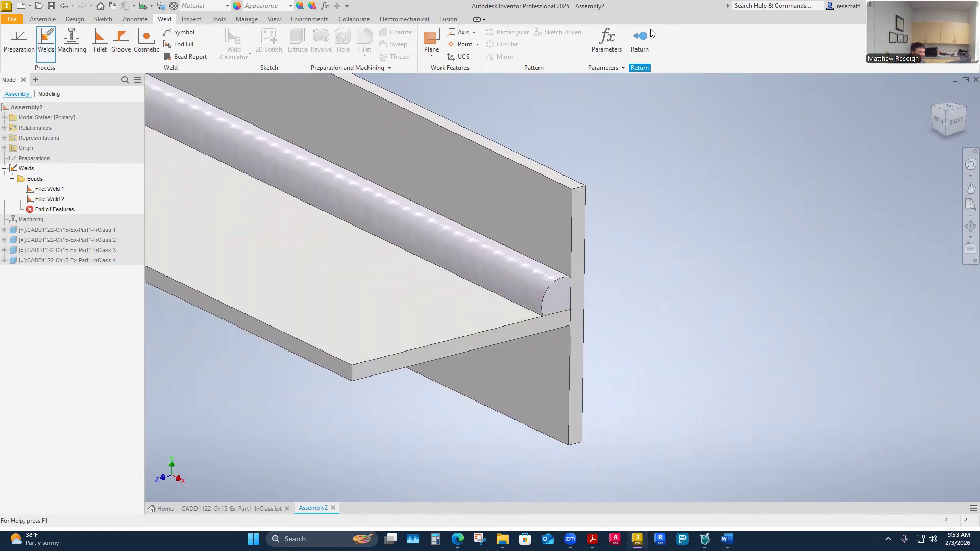
# - Leave weld editing and expand the first plate occurrence in the model tree to list its constraints
pyautogui.click(634, 32)
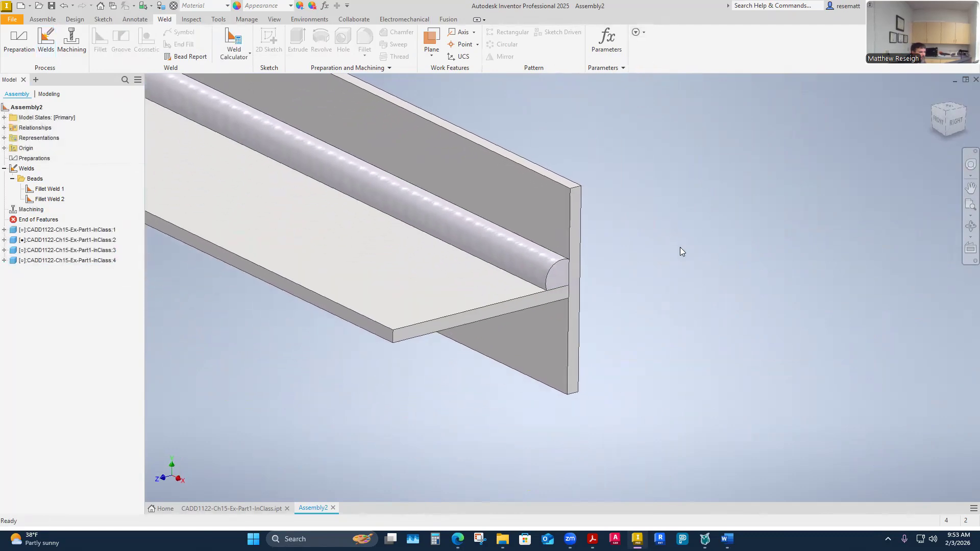
pyautogui.click(4, 230)
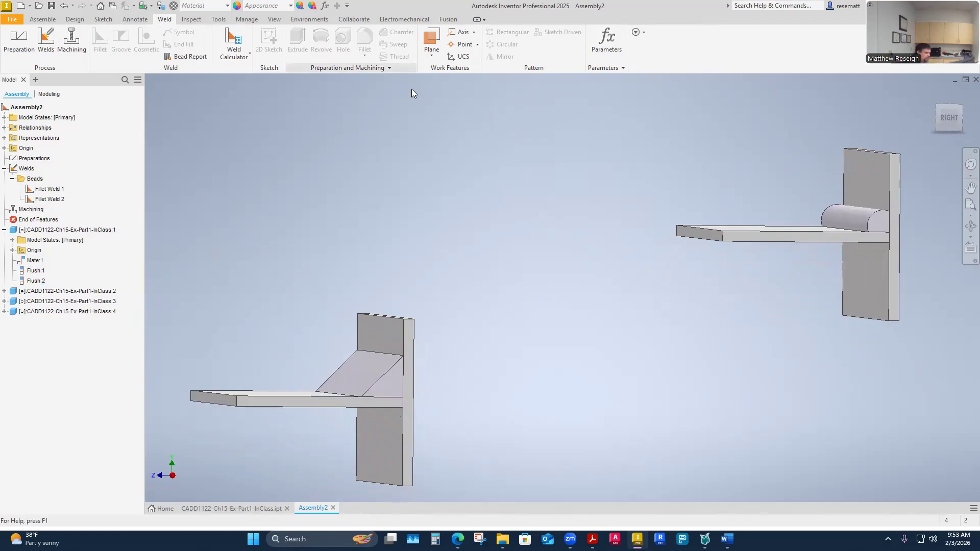
pyautogui.press('F6')
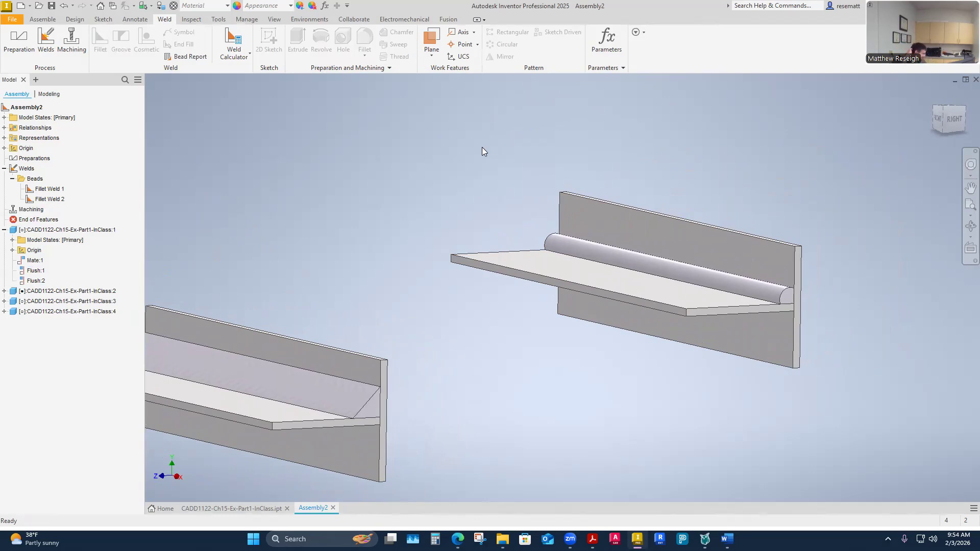
pyautogui.press('Home')
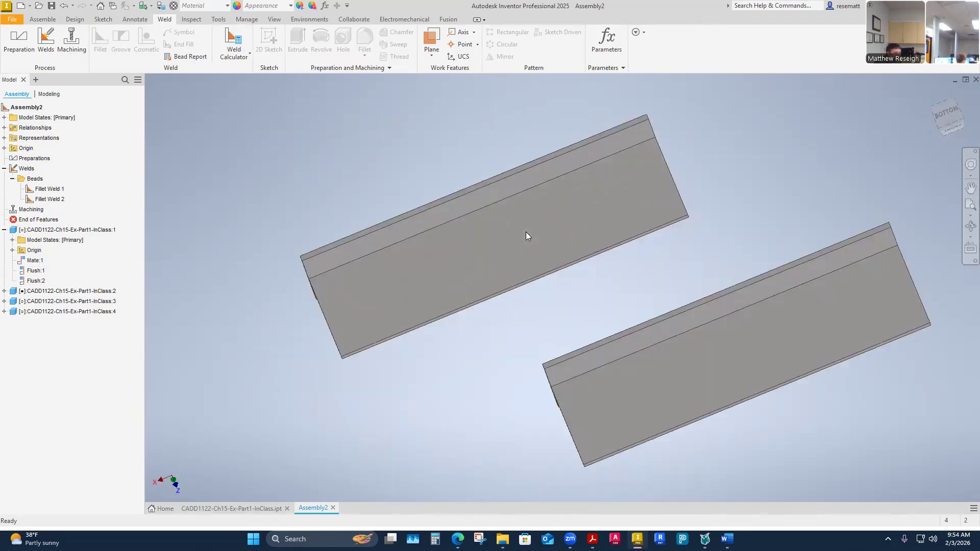
pyautogui.click(499, 328)
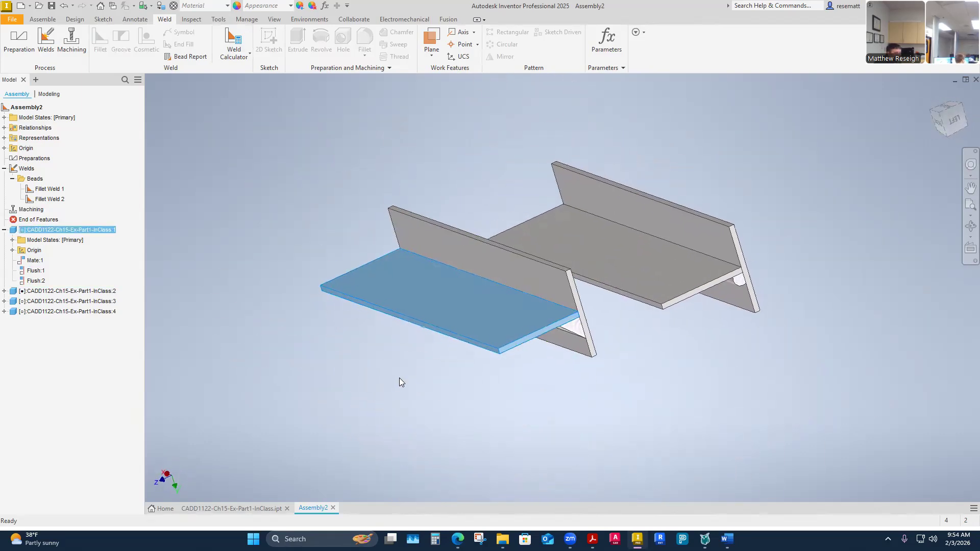
pyautogui.click(398, 379)
pyautogui.press('F6')
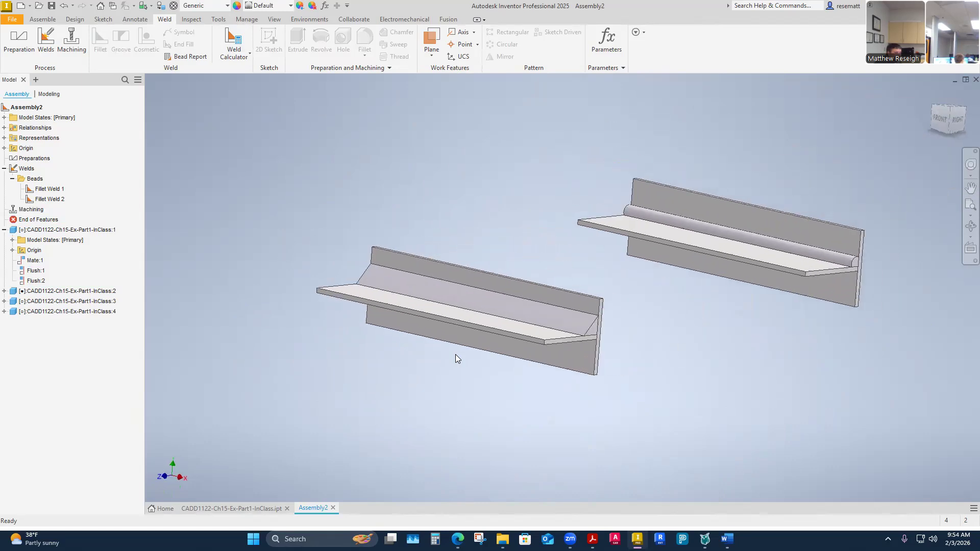
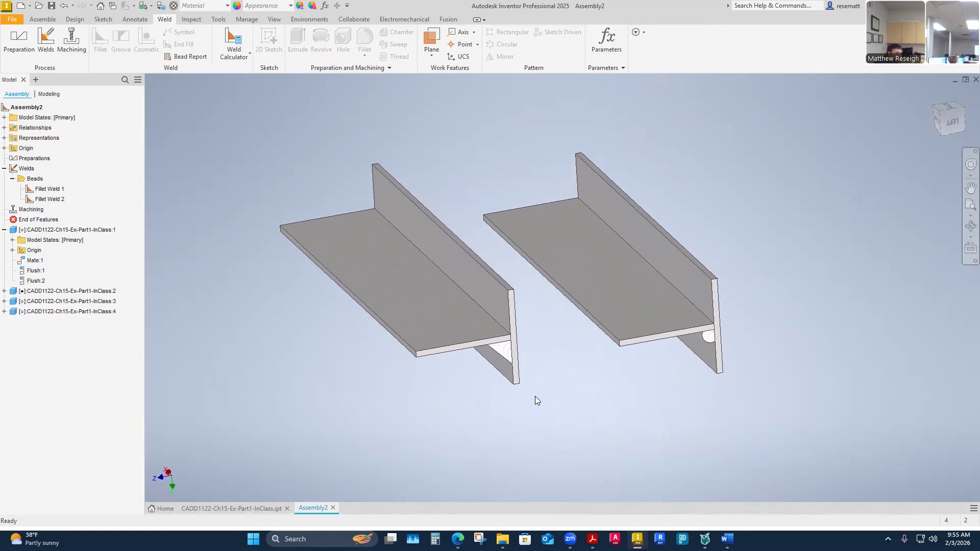
pyautogui.scroll(-3, 535, 396)
pyautogui.scroll(1, 548, 433)
pyautogui.scroll(-2, 548, 432)
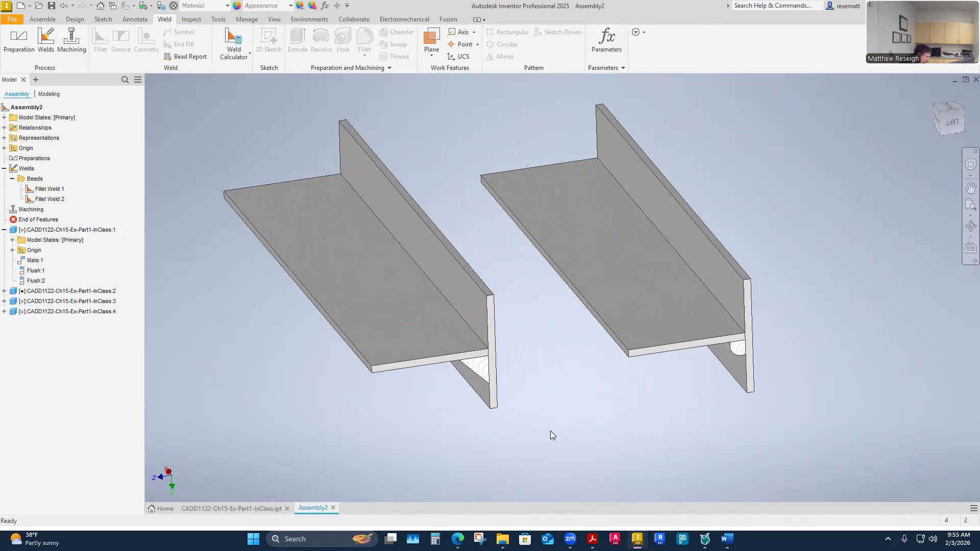
pyautogui.keyDown('shift'); pyautogui.moveTo(695, 453); pyautogui.dragTo(577, 374, button='middle'); pyautogui.keyUp('shift')
pyautogui.click(575, 376)
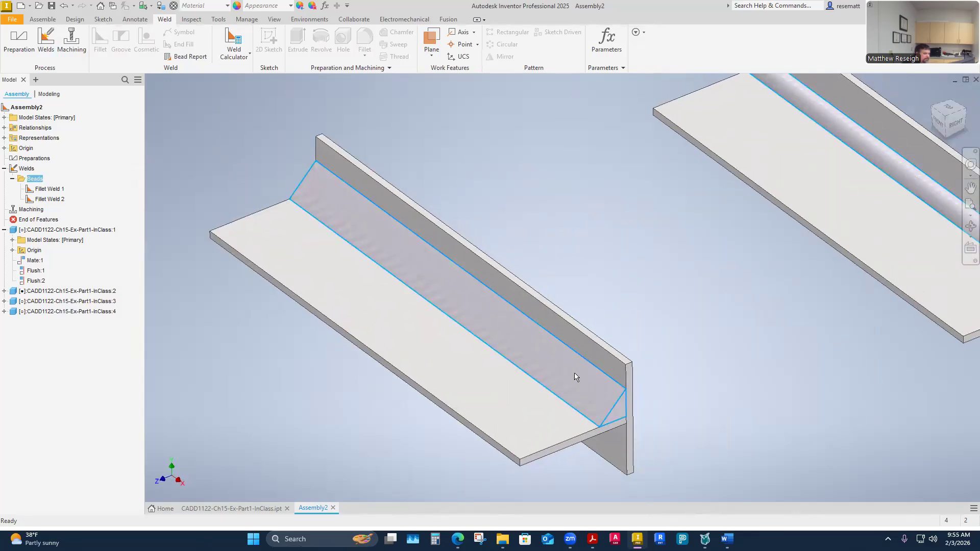
pyautogui.rightClick(574, 376)
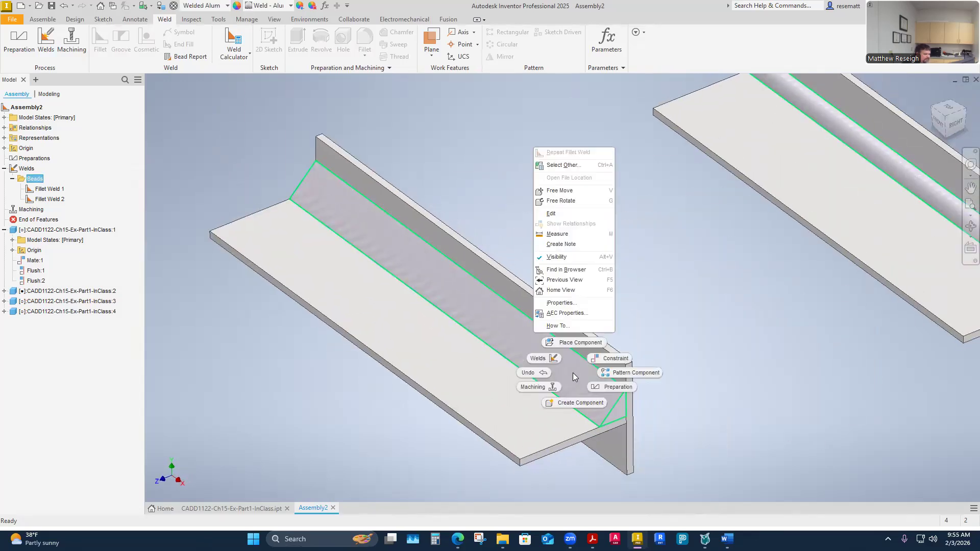
pyautogui.click(246, 361)
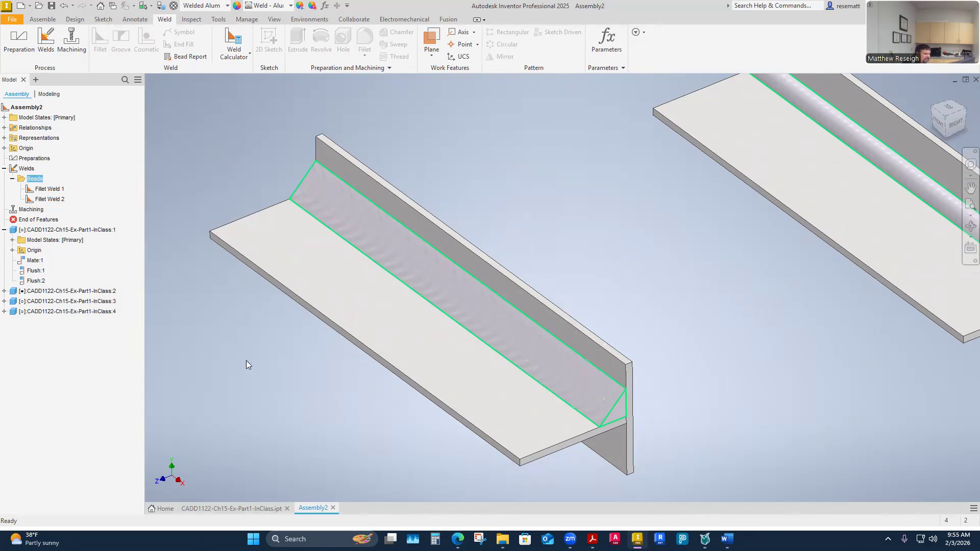
pyautogui.click(246, 360)
# - Edit the first pair's flat fillet weld and set its leg size to 0.125 in
pyautogui.click(46, 191)
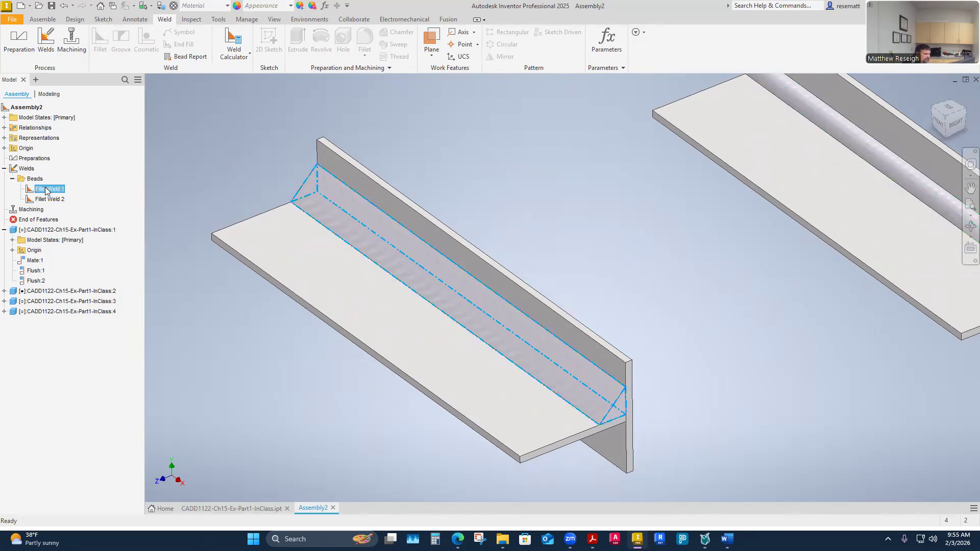
pyautogui.rightClick(46, 191)
pyautogui.click(74, 220)
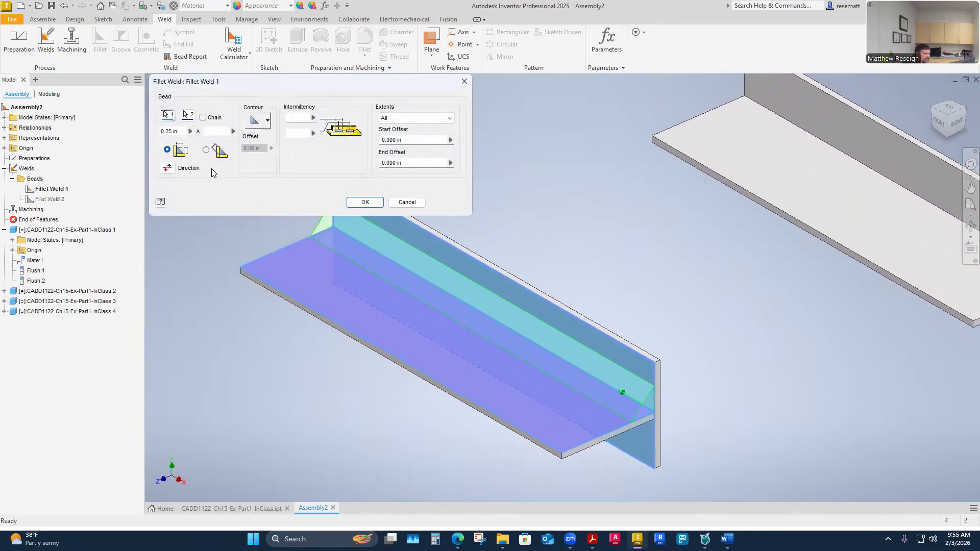
pyautogui.doubleClick(183, 130)
pyautogui.write('.125')
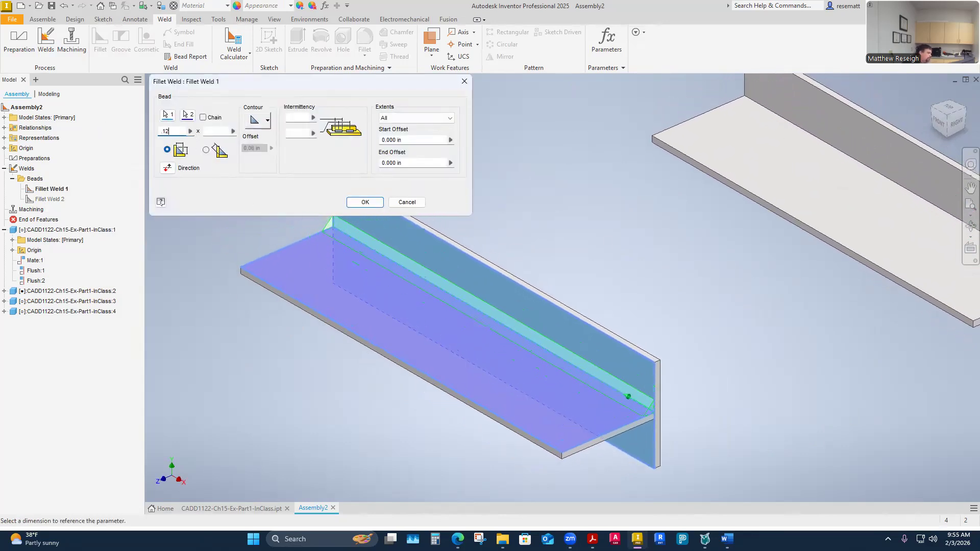
pyautogui.click(365, 202)
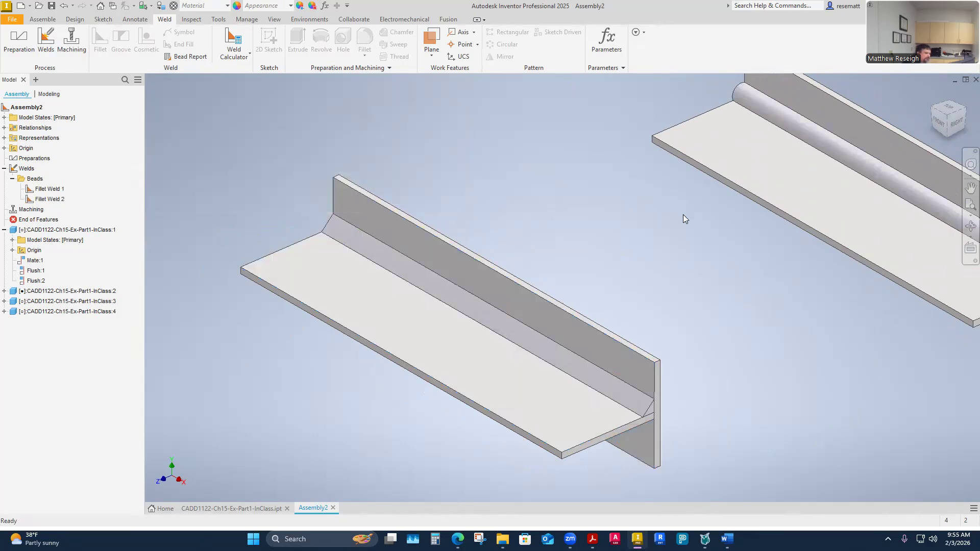
# - Start a fillet weld on the first pair's unwelded side, between the horizontal plate's underside and the upright plate's adjoining face
pyautogui.scroll(-1, 683, 257)
pyautogui.scroll(-2, 684, 257)
pyautogui.keyDown('shift'); pyautogui.moveTo(715, 277); pyautogui.dragTo(157, 203, button='middle'); pyautogui.keyUp('shift')
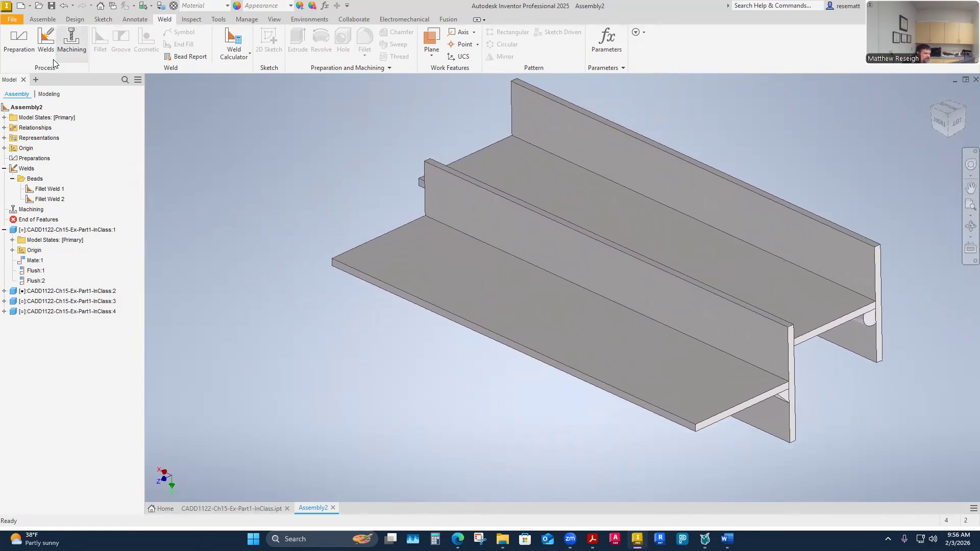
pyautogui.click(46, 40)
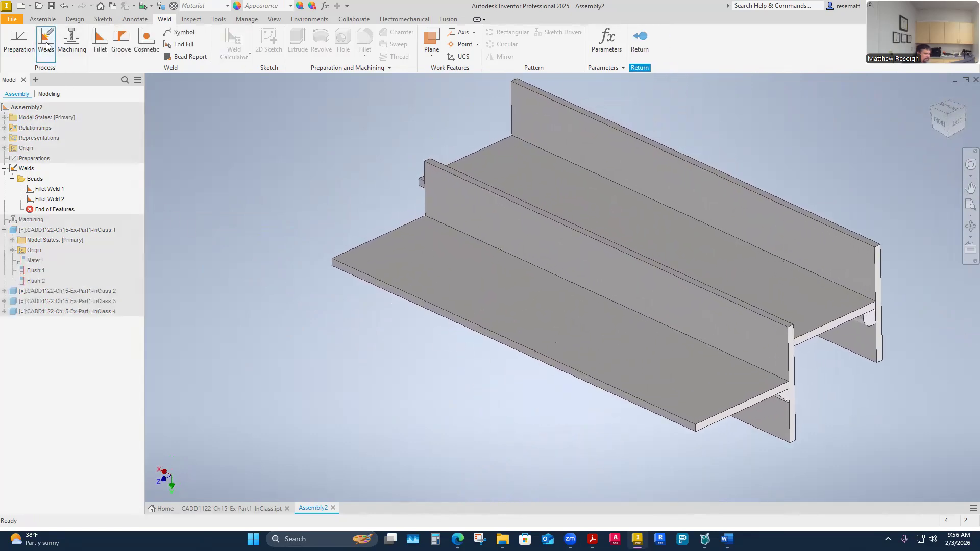
pyautogui.click(100, 41)
pyautogui.scroll(5, 404, 356)
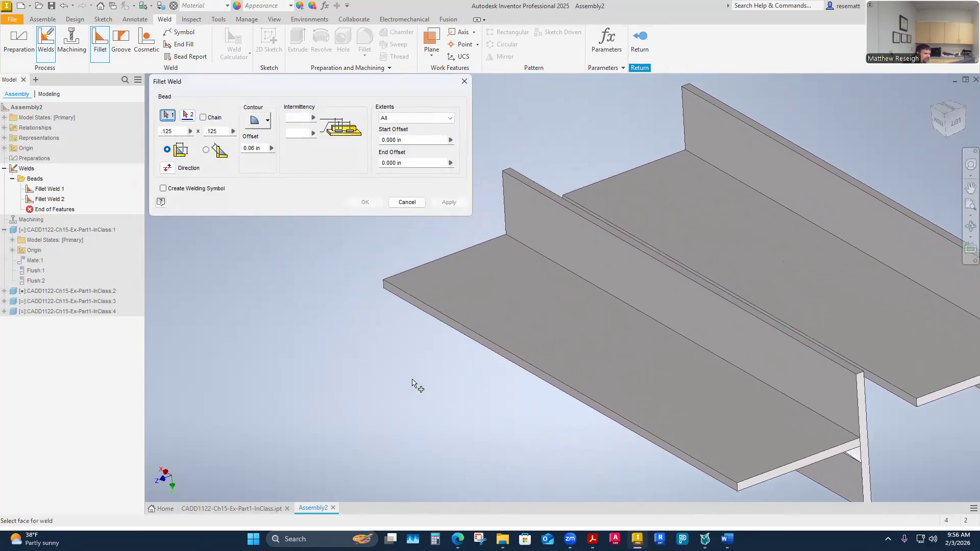
pyautogui.click(519, 316)
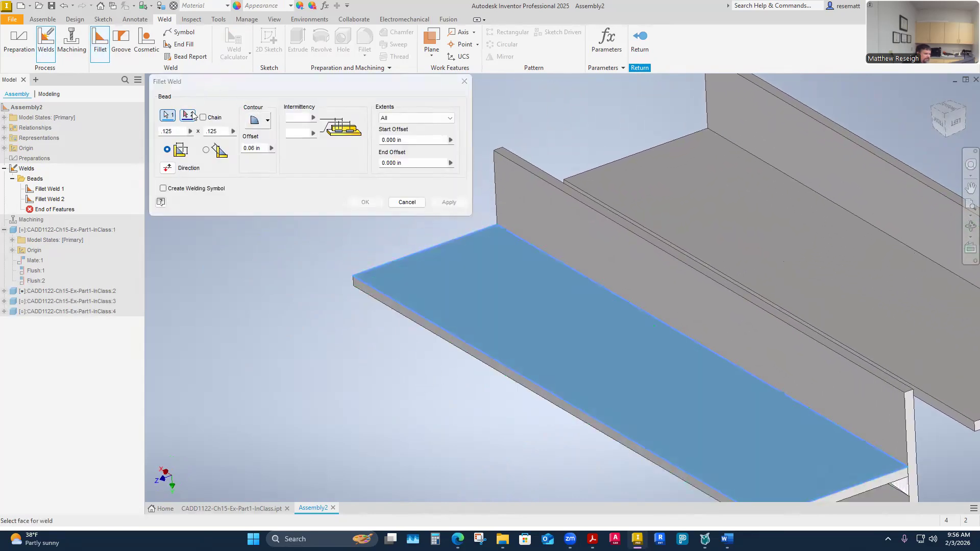
pyautogui.click(589, 250)
pyautogui.scroll(-2, 526, 307)
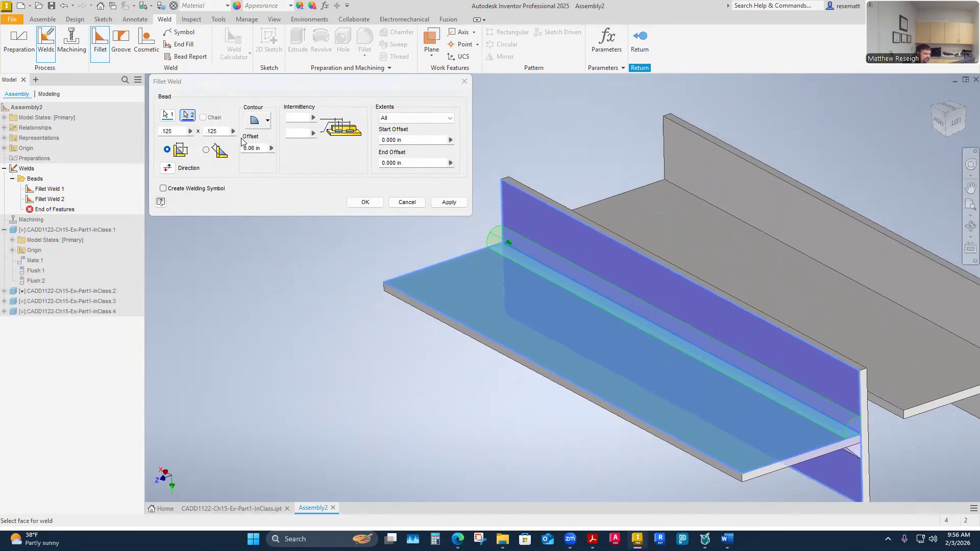
# - Set both legs of the new fillet weld to 0.25 in with a Concave contour and create the bead
pyautogui.click(178, 131)
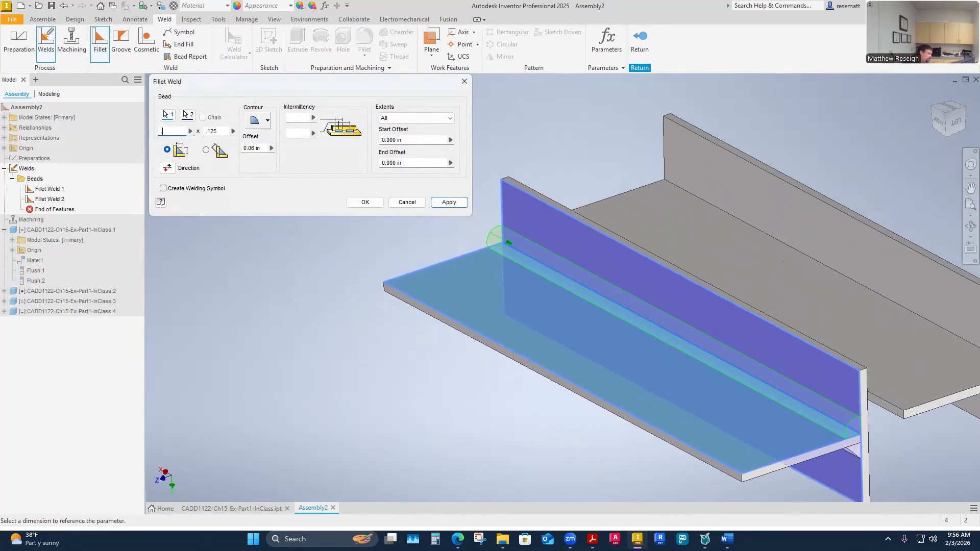
pyautogui.write('.25')
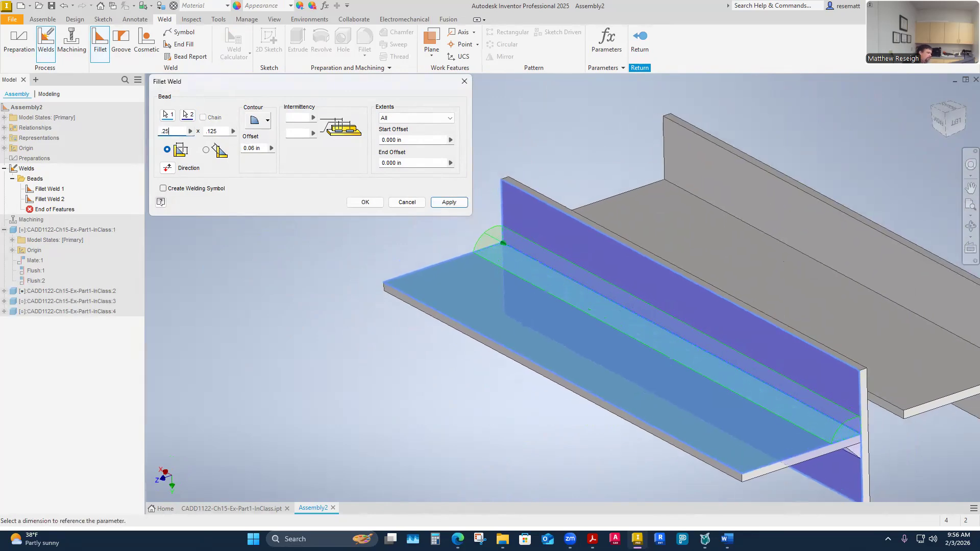
pyautogui.click(221, 133)
pyautogui.write('.2')
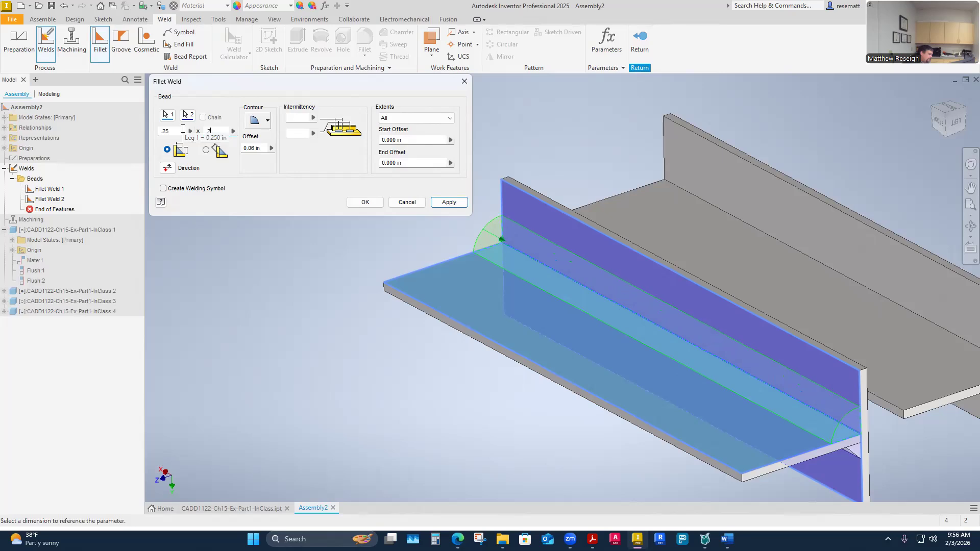
pyautogui.write('5')
pyautogui.click(267, 121)
pyautogui.click(259, 168)
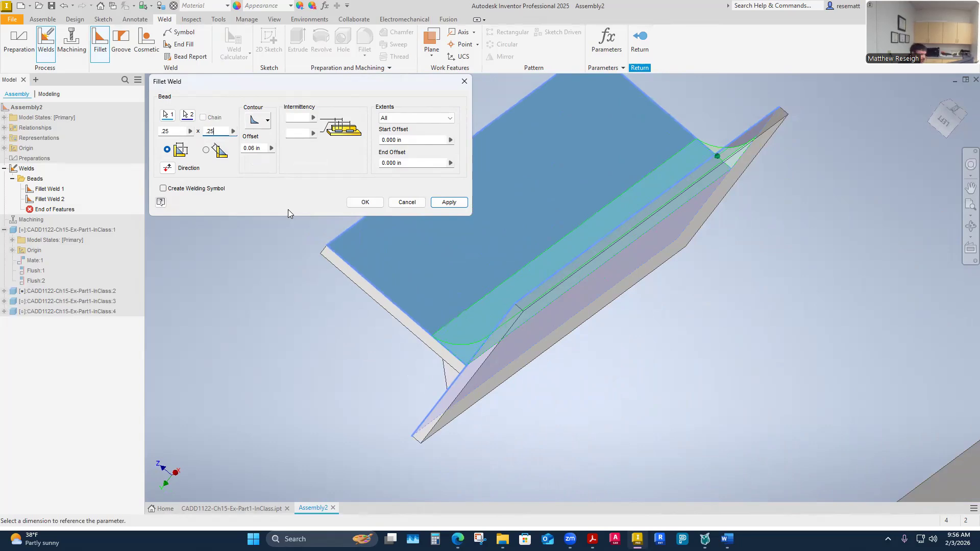
pyautogui.click(365, 202)
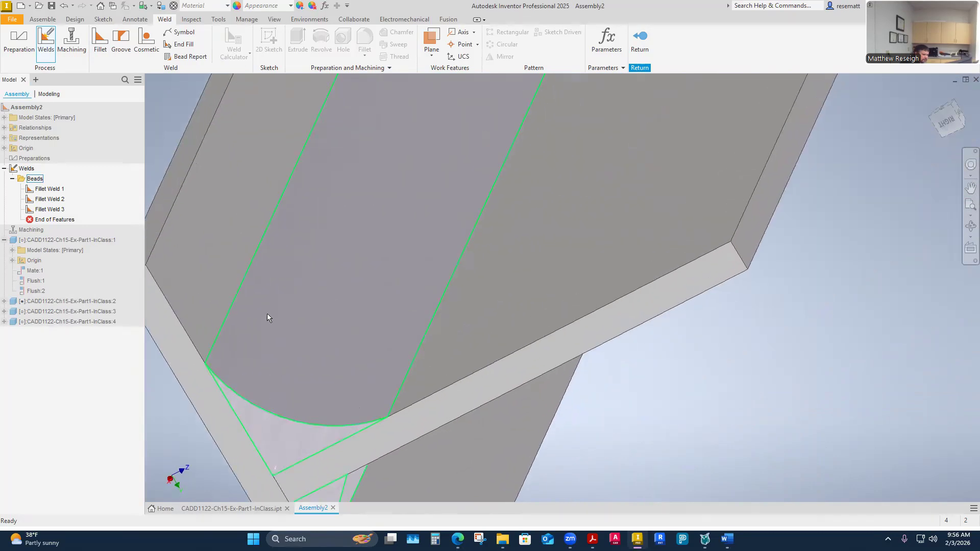
pyautogui.click(267, 313)
pyautogui.click(560, 398)
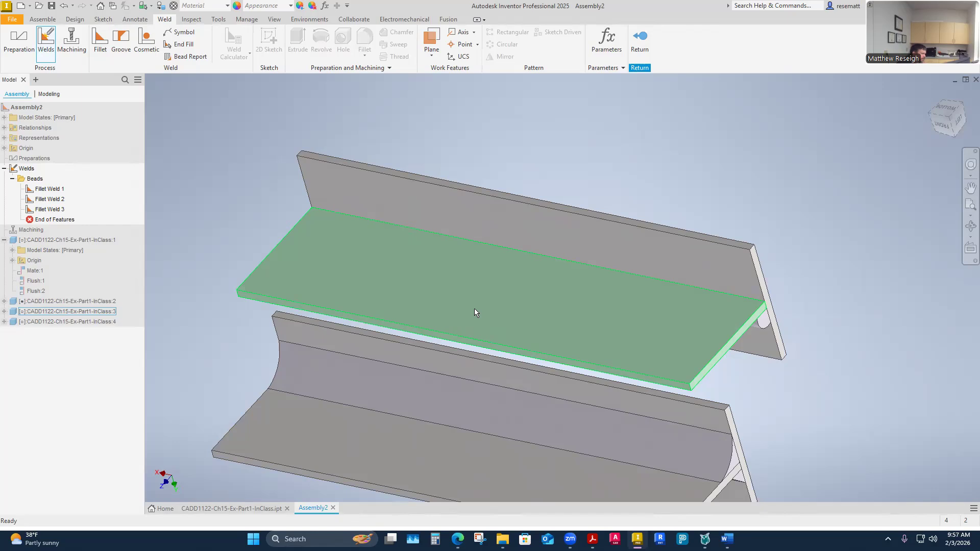
# - Add a cosmetic weld along the second pair's joint edge on the side opposite the convex bead, with Extents set to All
pyautogui.keyDown('shift'); pyautogui.moveTo(649, 133); pyautogui.dragTo(695, 173, button='middle'); pyautogui.keyUp('shift')
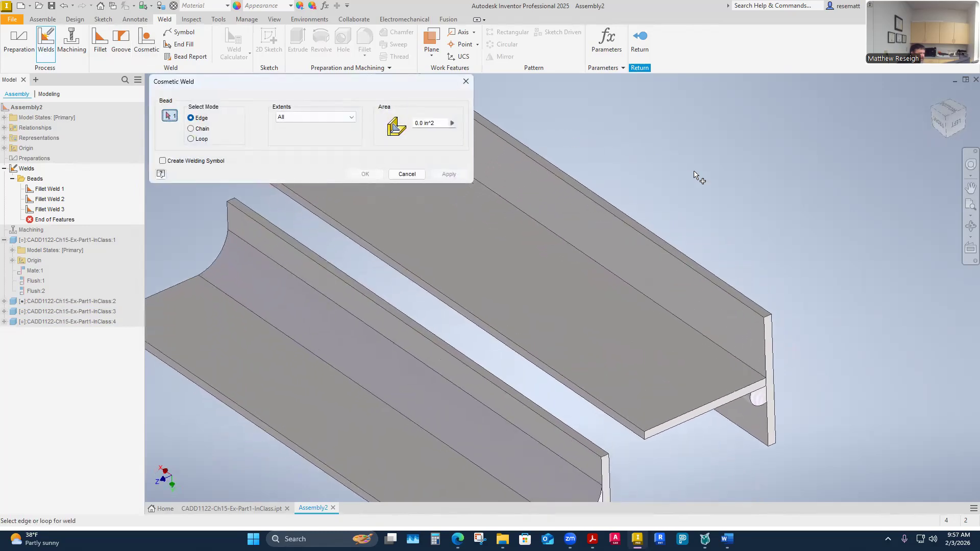
pyautogui.scroll(-1, 694, 172)
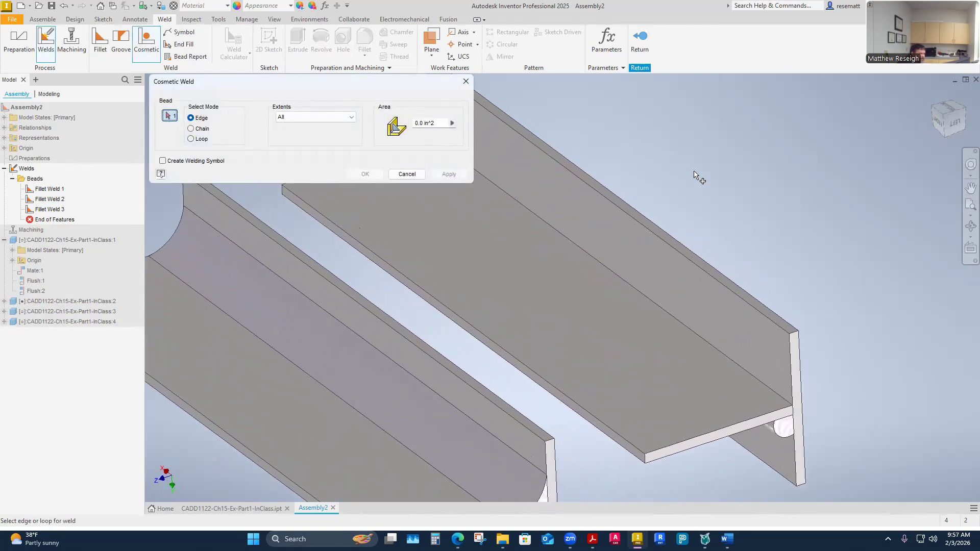
pyautogui.keyDown('shift'); pyautogui.moveTo(695, 174); pyautogui.dragTo(685, 234, button='middle'); pyautogui.keyUp('shift')
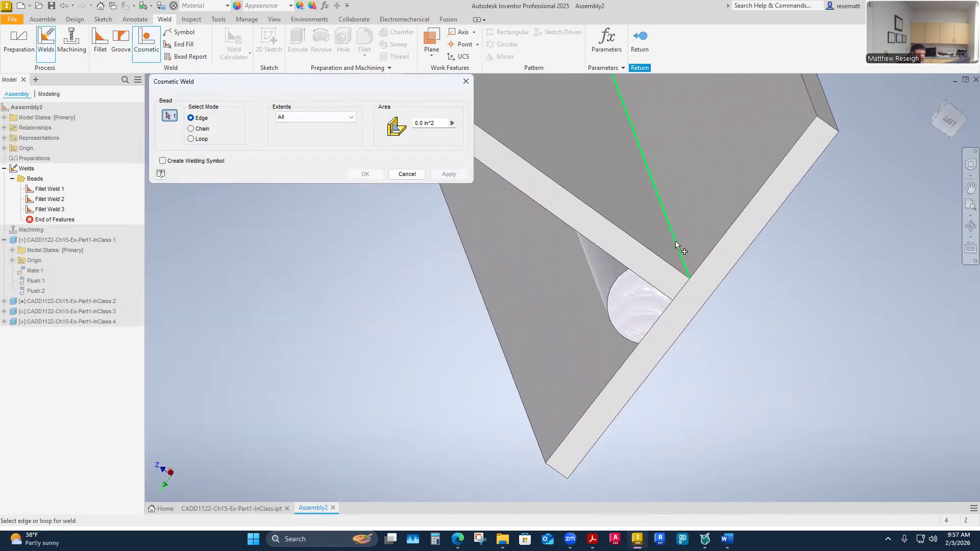
pyautogui.click(677, 245)
pyautogui.keyDown('shift'); pyautogui.moveTo(759, 287); pyautogui.dragTo(771, 311, button='middle'); pyautogui.keyUp('shift')
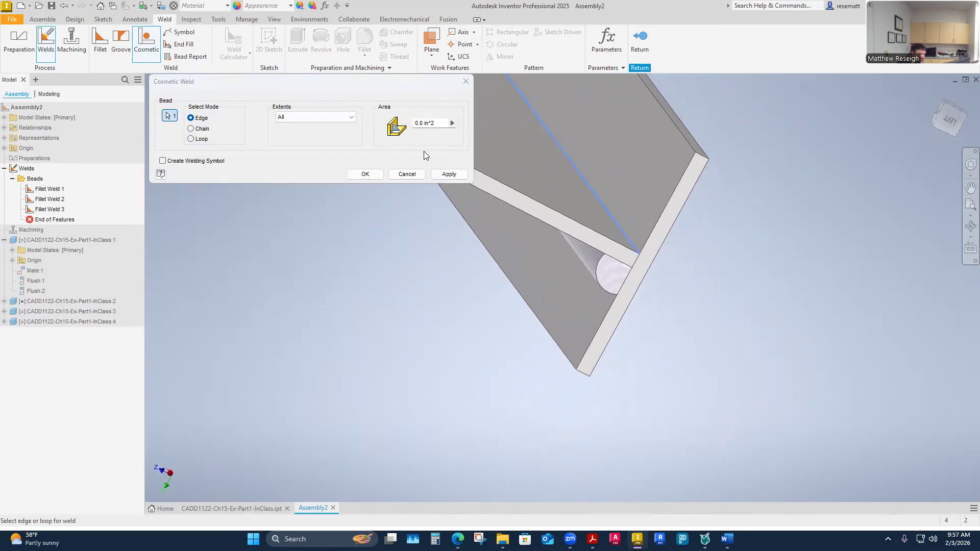
pyautogui.click(440, 175)
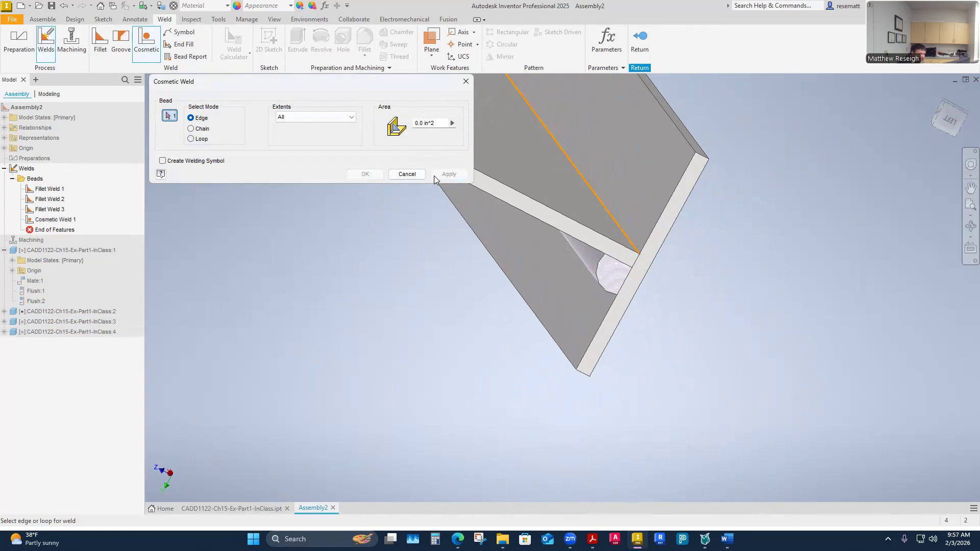
pyautogui.keyDown('shift'); pyautogui.moveTo(431, 215); pyautogui.dragTo(474, 351, button='middle'); pyautogui.keyUp('shift')
pyautogui.click(407, 174)
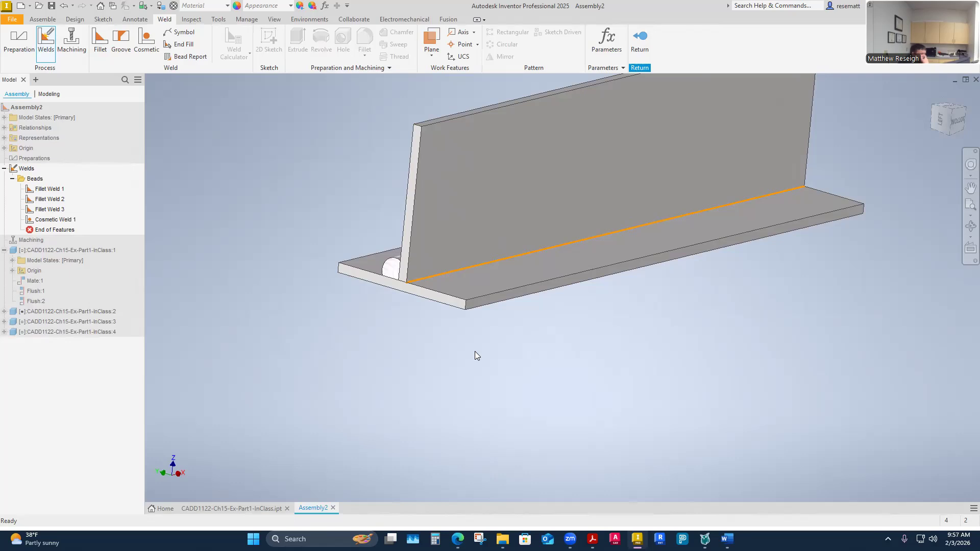
pyautogui.press('F5')
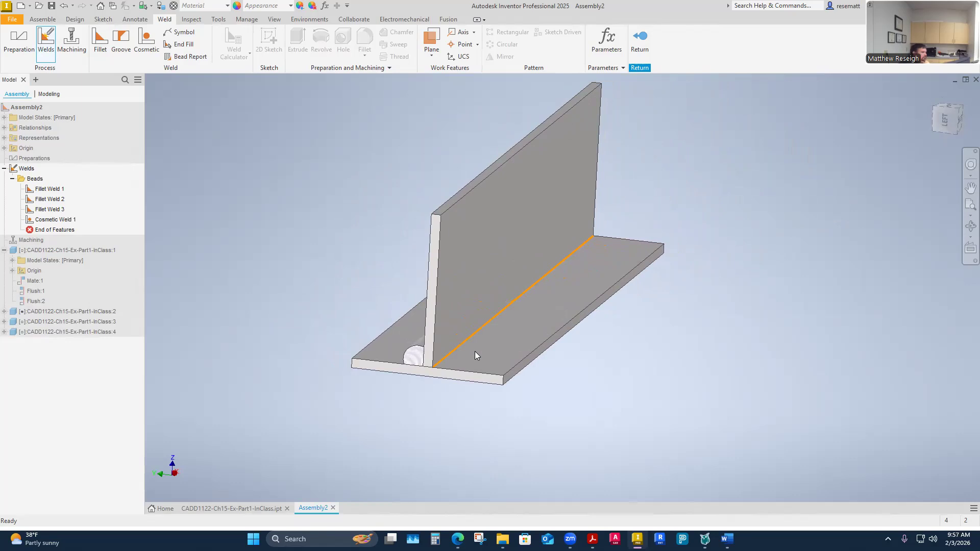
pyautogui.press('F5')
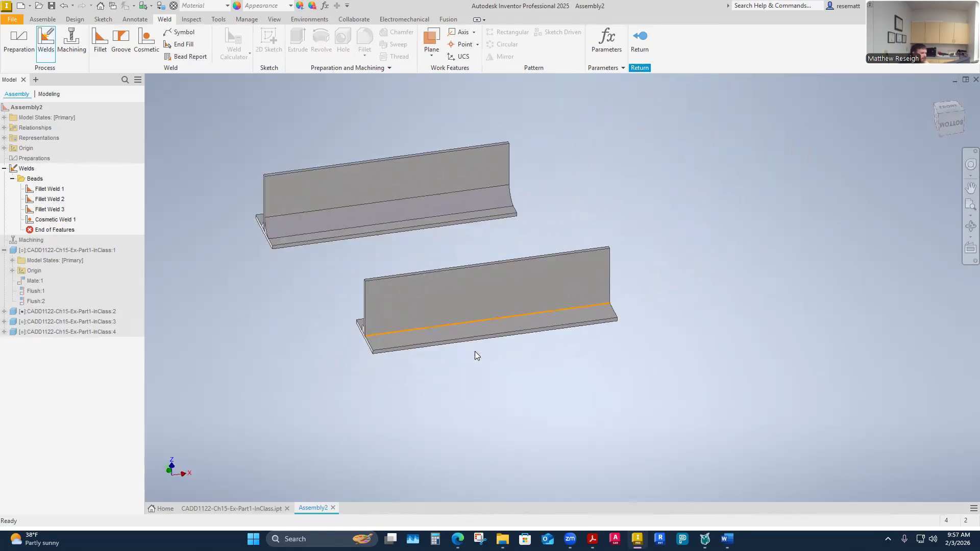
pyautogui.press('F5')
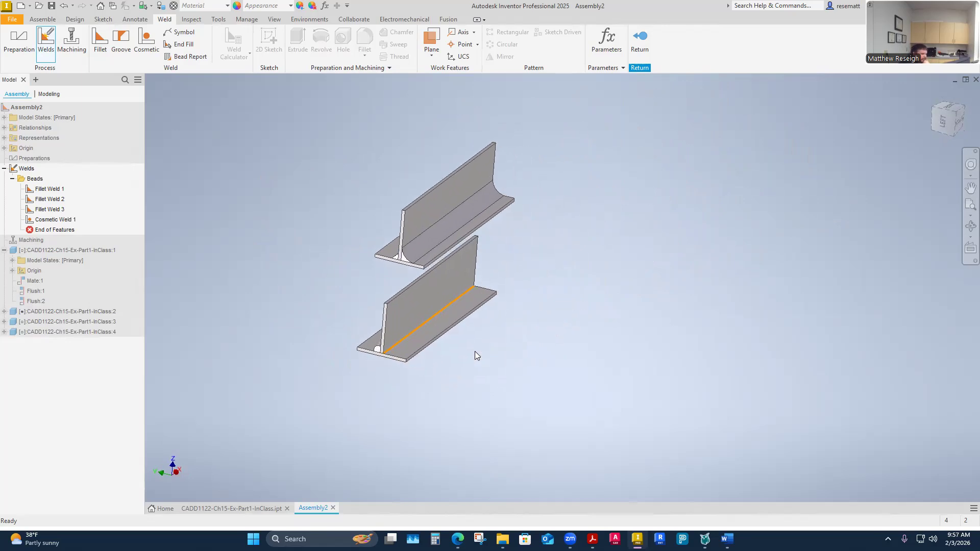
# - Examine the fillet and cosmetic welds on both T-shaped plate pairs from several angles
pyautogui.press('F5')
pyautogui.press('F5')
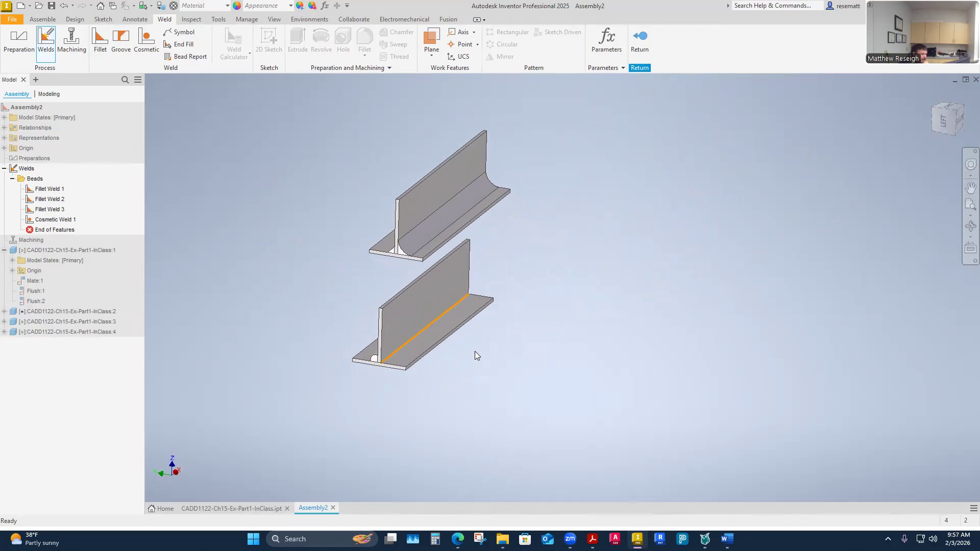
pyautogui.press('F5')
pyautogui.press('F5')
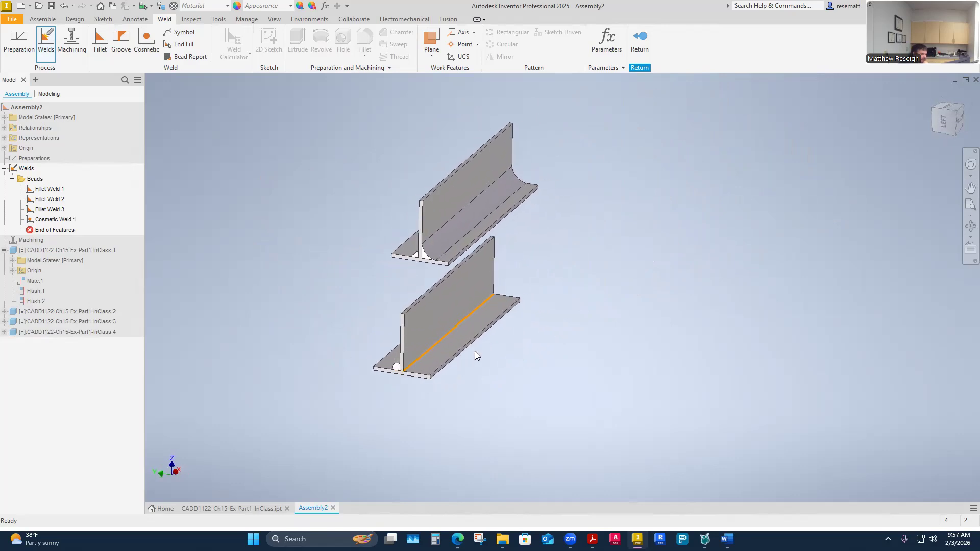
pyautogui.press('F5')
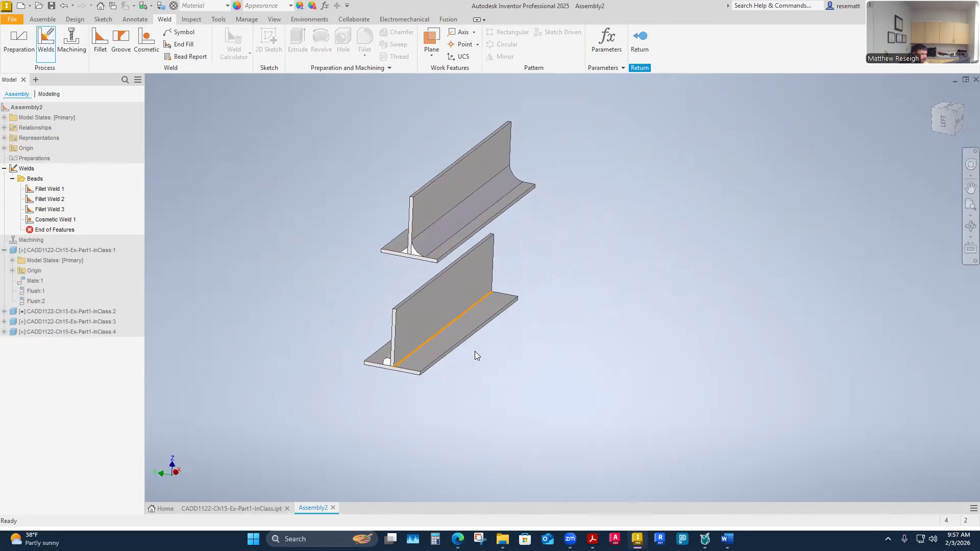
pyautogui.press('F5')
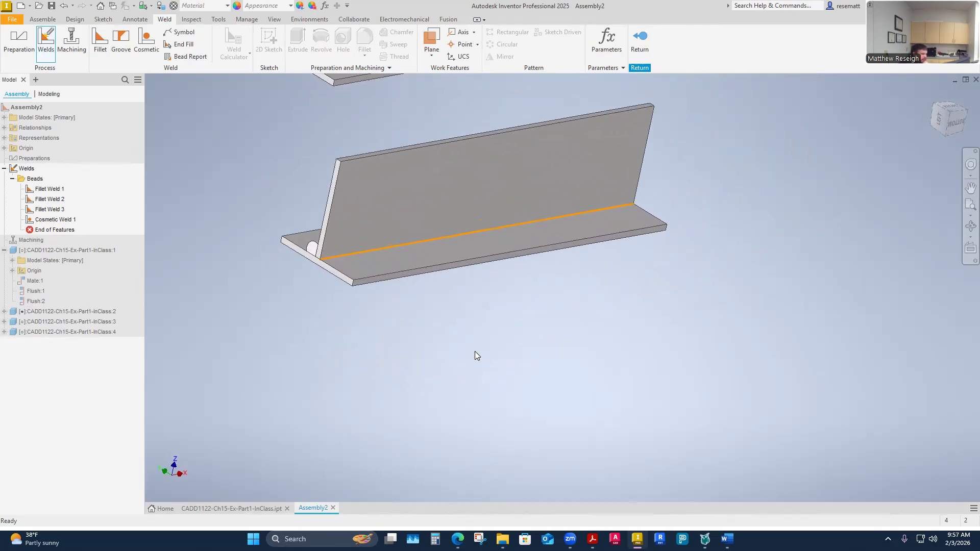
pyautogui.press('F5')
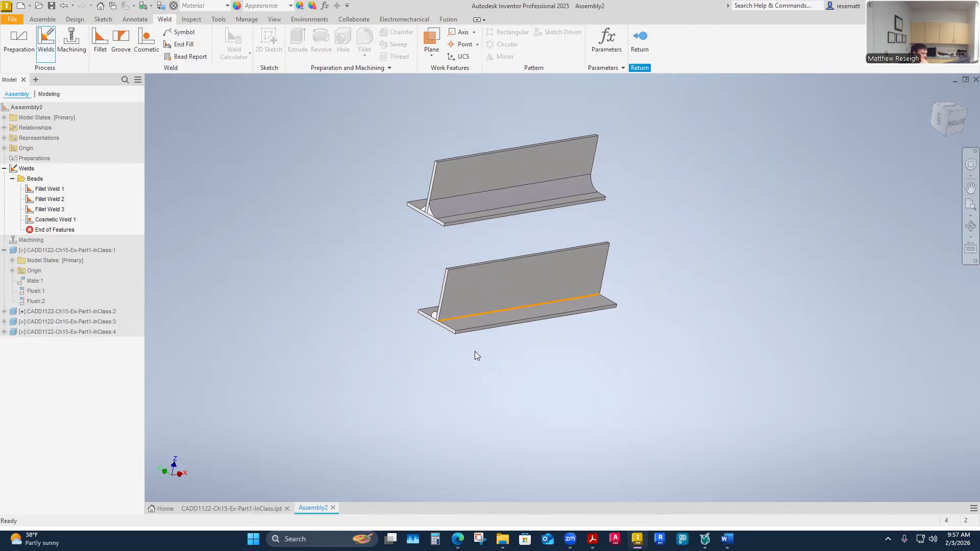
pyautogui.press('F5')
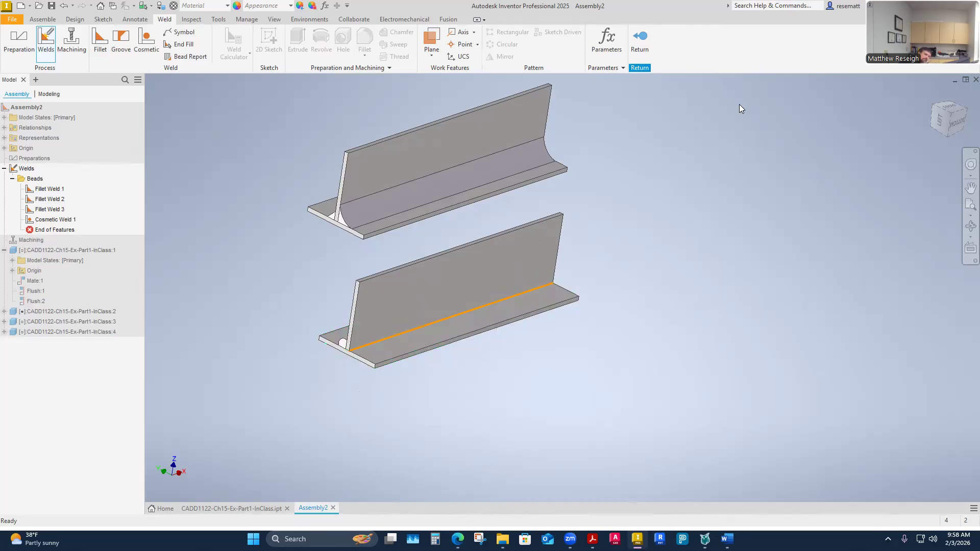
pyautogui.scroll(-5, 616, 224)
pyautogui.keyDown('shift'); pyautogui.moveTo(616, 225); pyautogui.dragTo(476, 352, button='middle'); pyautogui.keyUp('shift')
# - Finish editing the welds and return to the weldment assembly level
pyautogui.click(639, 41)
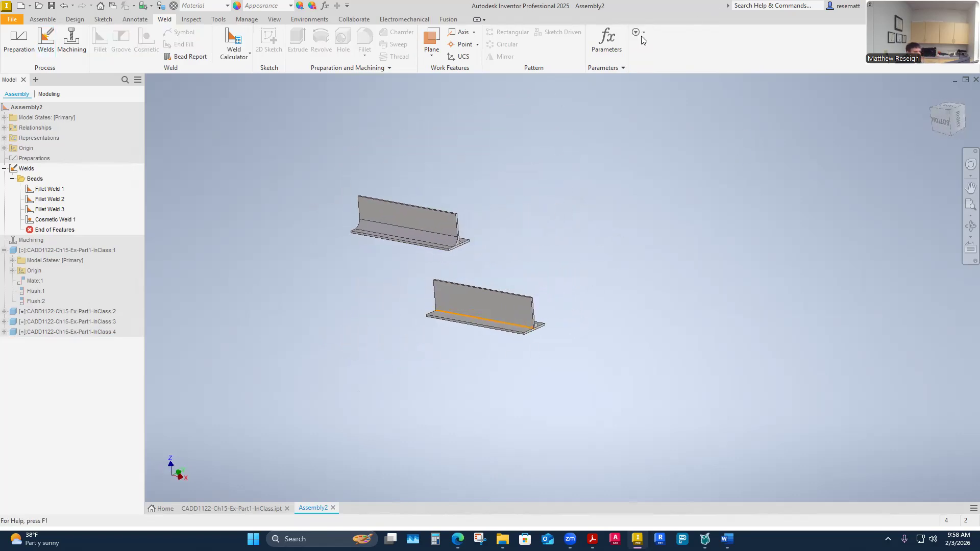
pyautogui.keyDown('shift'); pyautogui.moveTo(591, 285); pyautogui.dragTo(520, 398, button='middle'); pyautogui.keyUp('shift')
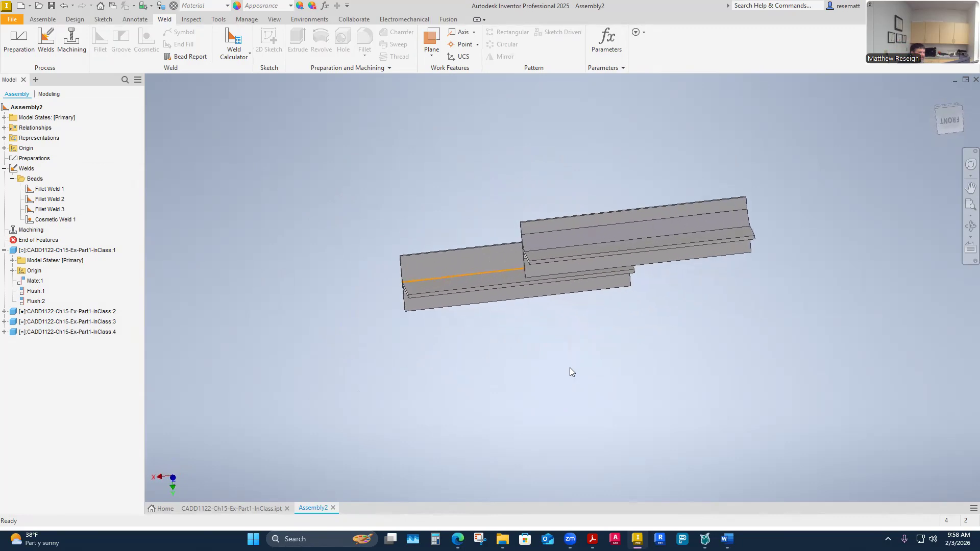
pyautogui.click(647, 235)
pyautogui.moveTo(647, 235); pyautogui.dragTo(606, 308)
pyautogui.click(536, 366)
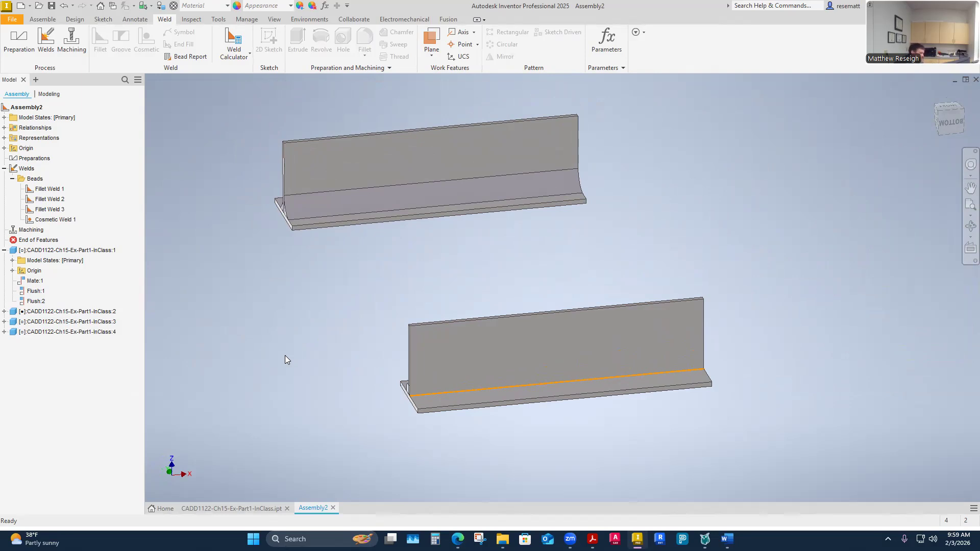
pyautogui.keyDown('shift'); pyautogui.moveTo(290, 365); pyautogui.dragTo(346, 322, button='middle'); pyautogui.keyUp('shift')
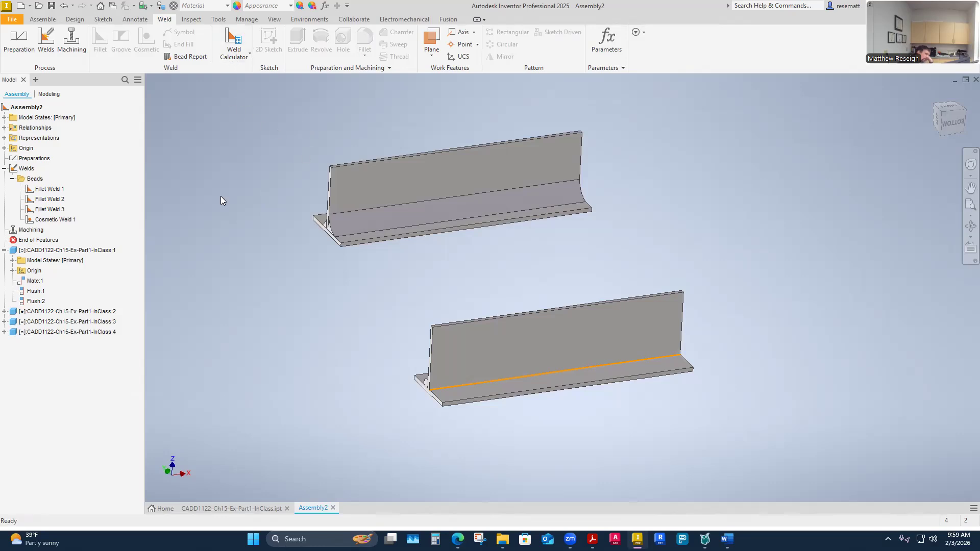
# - Start the Fillet Weld Calculator (Plane), saving the assembly as CADD1122-Ch15-Ex-Assy1-InClass in the Week 4 Assemblies folder
pyautogui.click(238, 55)
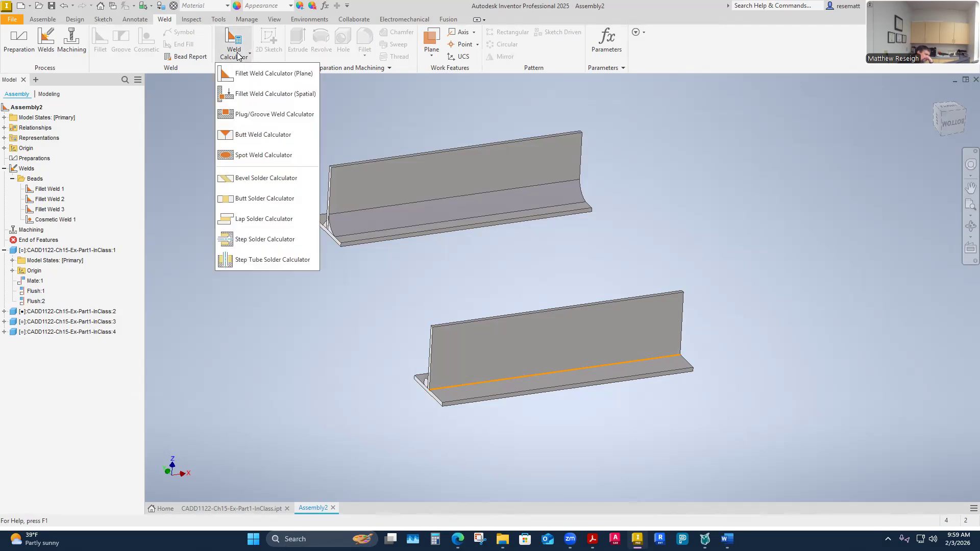
pyautogui.click(265, 75)
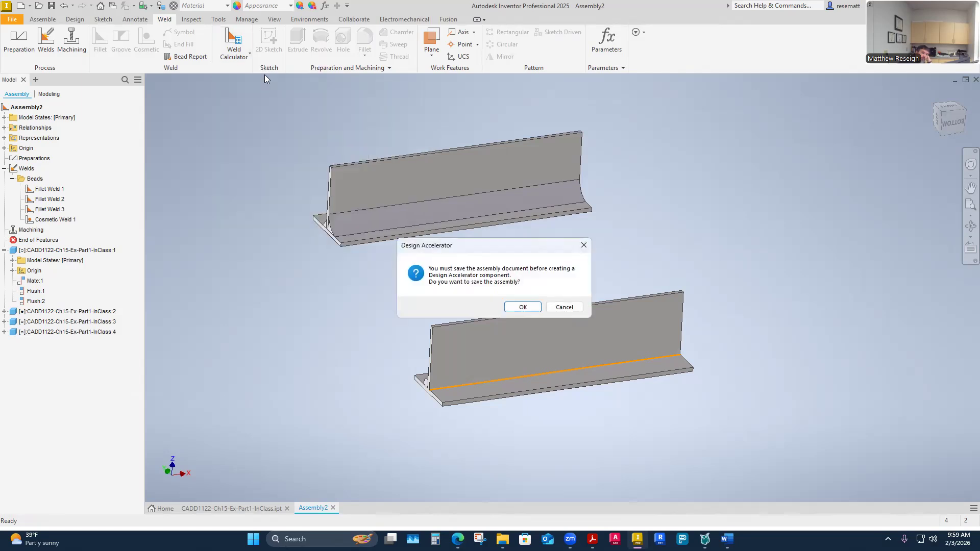
pyautogui.click(523, 307)
pyautogui.click(482, 117)
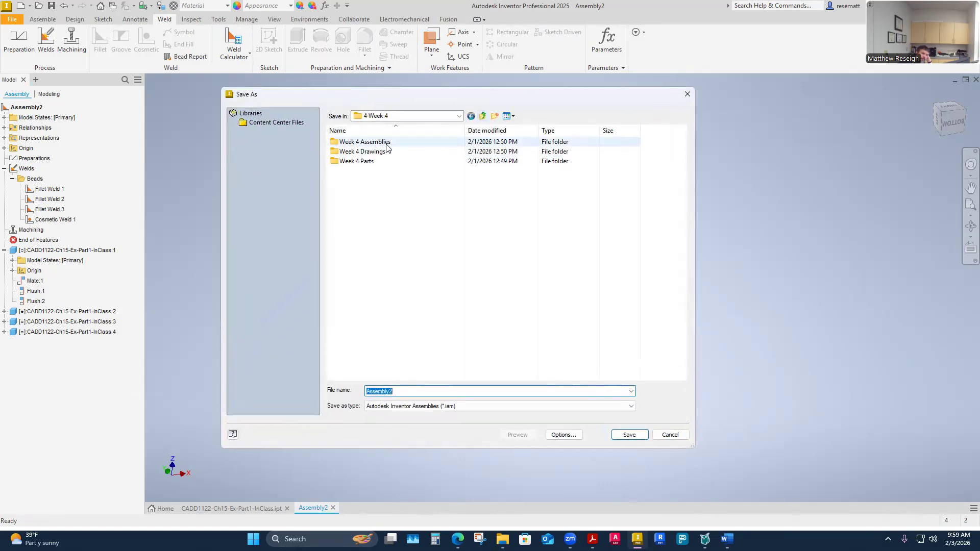
pyautogui.doubleClick(386, 143)
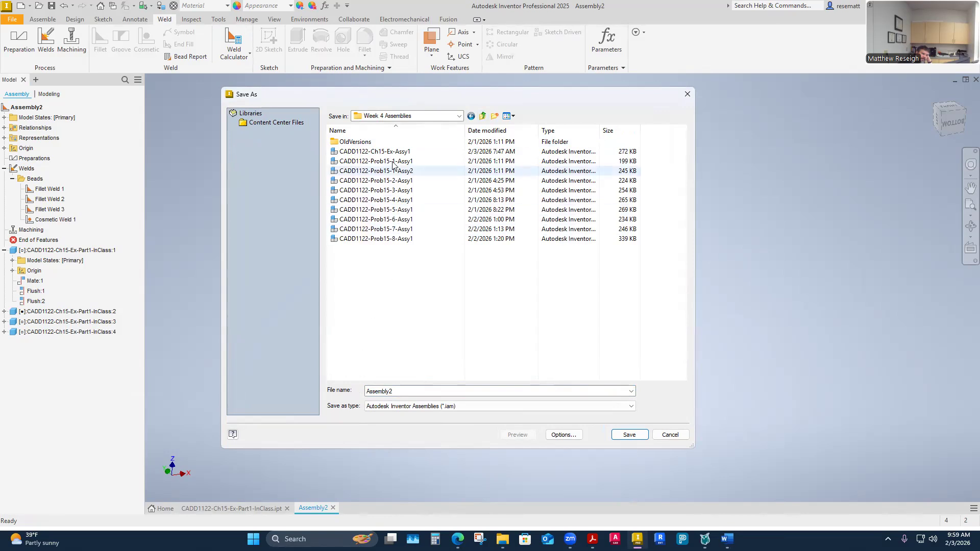
pyautogui.click(375, 151)
pyautogui.click(439, 393)
pyautogui.click(439, 392)
pyautogui.write('-')
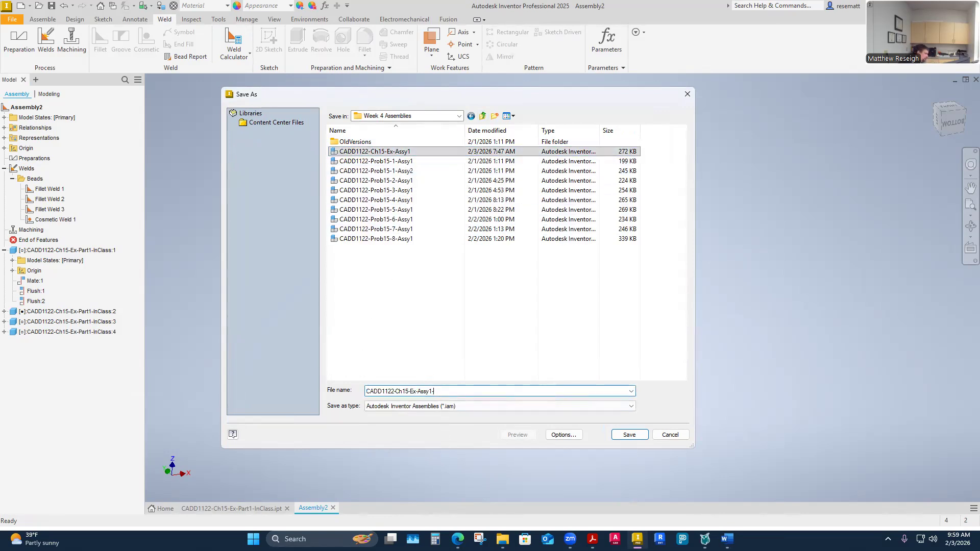
pyautogui.write('InClass')
pyautogui.click(629, 435)
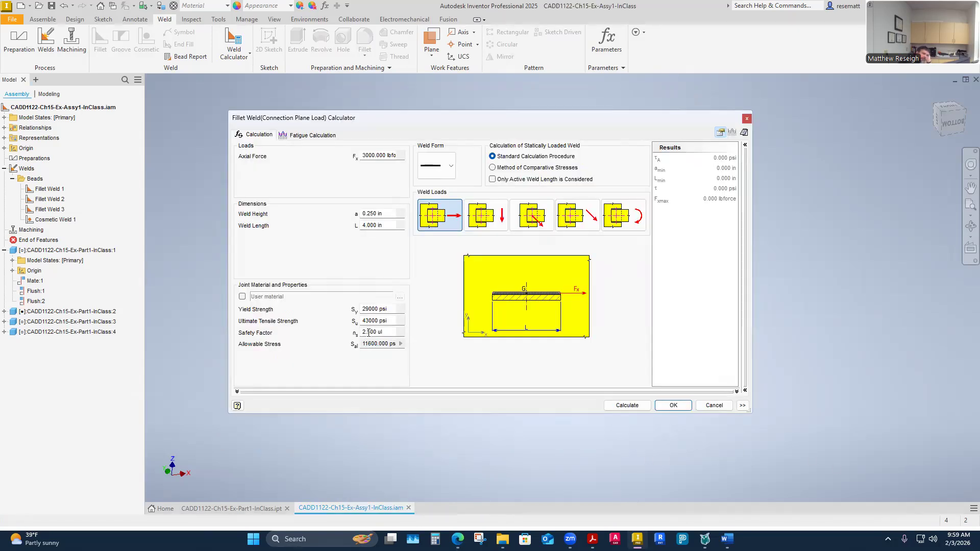
# - Review the plane fillet weld calculator's loads, dimensions and material properties, close it without calculating, and look over the other available weld calculators
pyautogui.moveTo(542, 117); pyautogui.dragTo(503, 114)
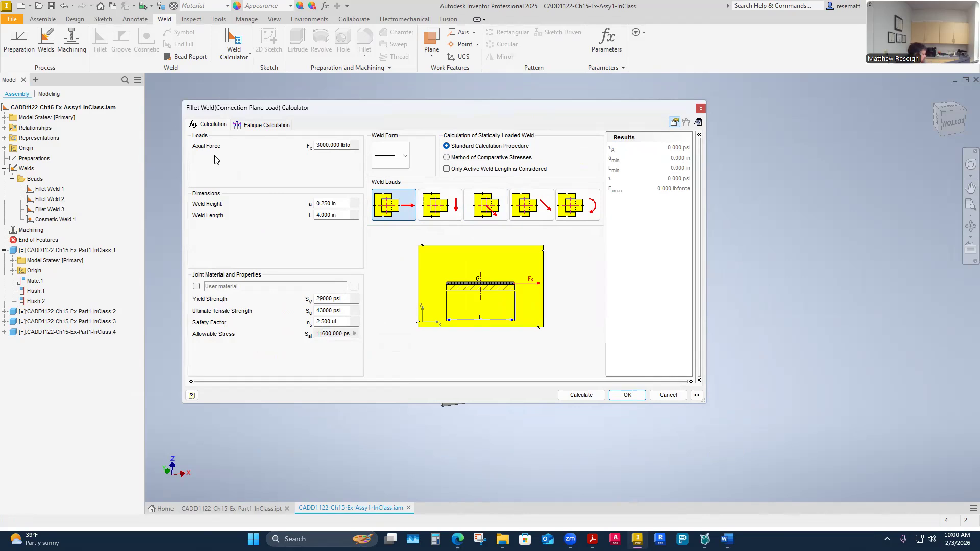
pyautogui.keyDown('shift'); pyautogui.moveTo(809, 244); pyautogui.dragTo(813, 224, button='middle'); pyautogui.keyUp('shift')
pyautogui.keyDown('shift'); pyautogui.moveTo(773, 270); pyautogui.dragTo(677, 347); pyautogui.keyUp('shift')
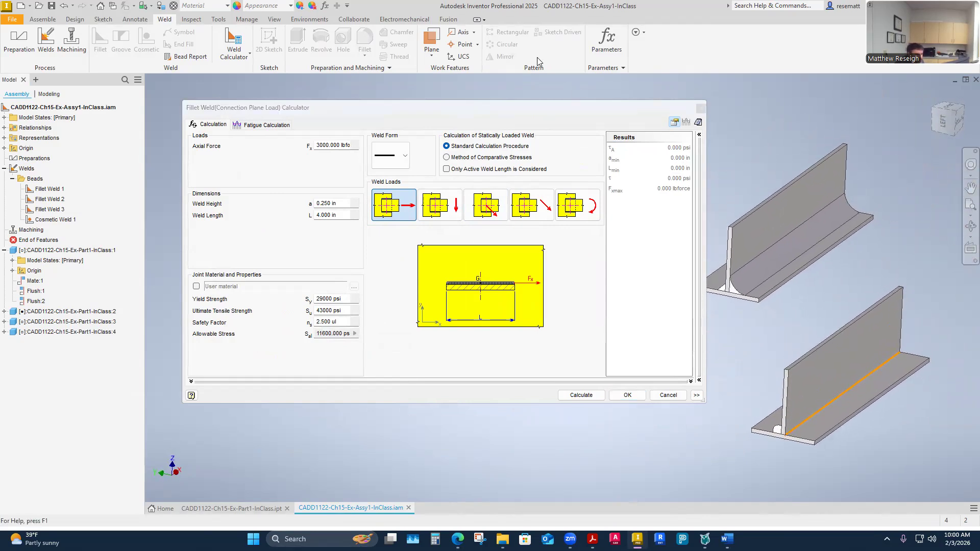
pyautogui.moveTo(523, 110); pyautogui.dragTo(494, 95)
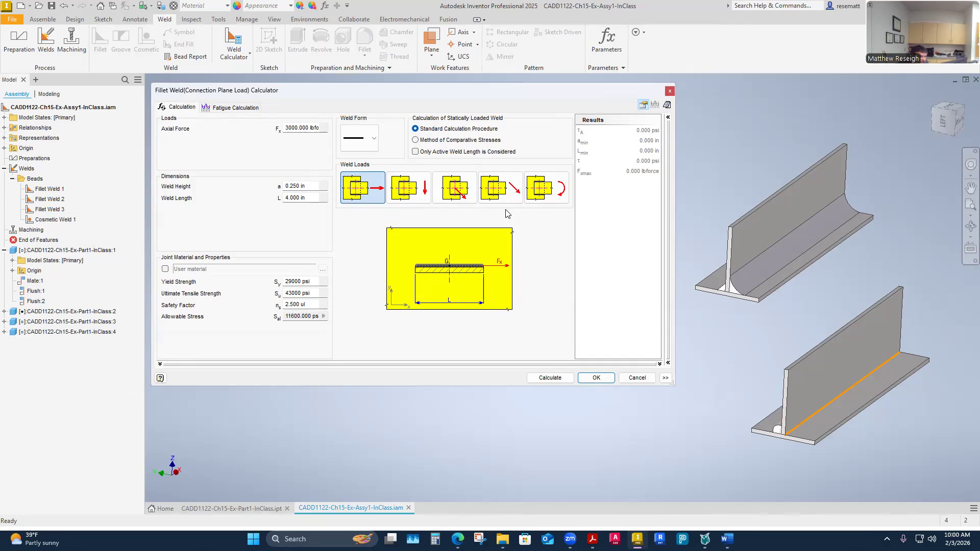
pyautogui.click(669, 92)
pyautogui.click(236, 55)
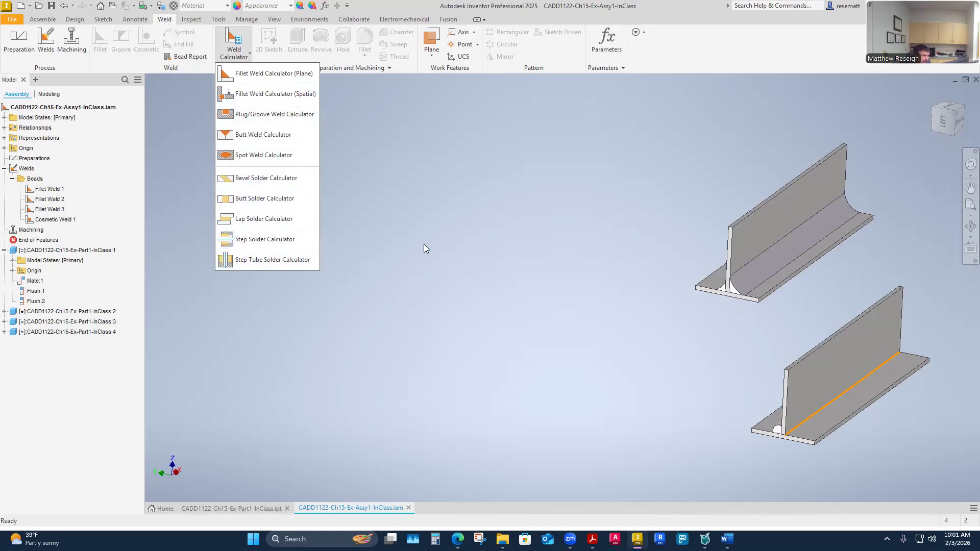
pyautogui.click(487, 248)
# - Examine the bead shapes on both plate pairs from the ends and from both sides
pyautogui.keyDown('shift'); pyautogui.moveTo(487, 248); pyautogui.dragTo(572, 278, button='middle'); pyautogui.keyUp('shift')
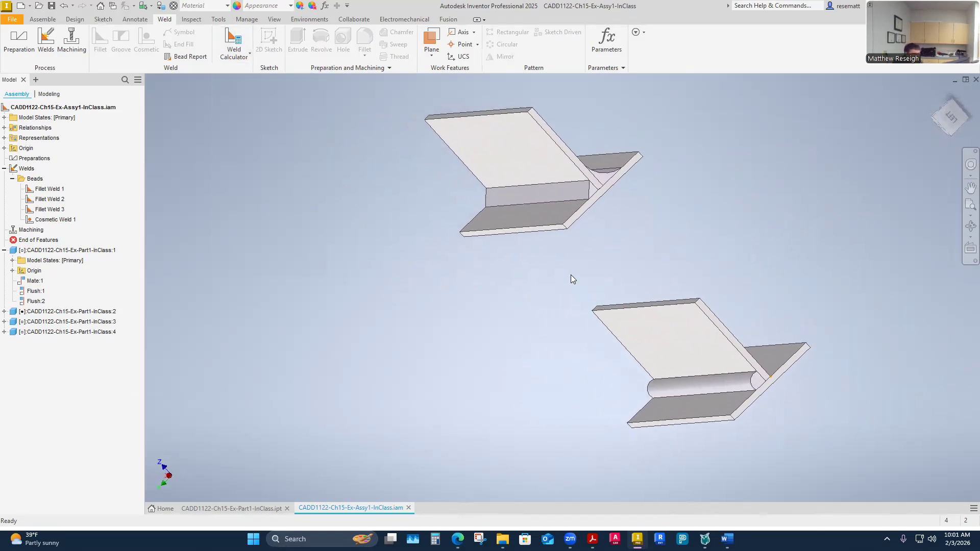
pyautogui.press('F5')
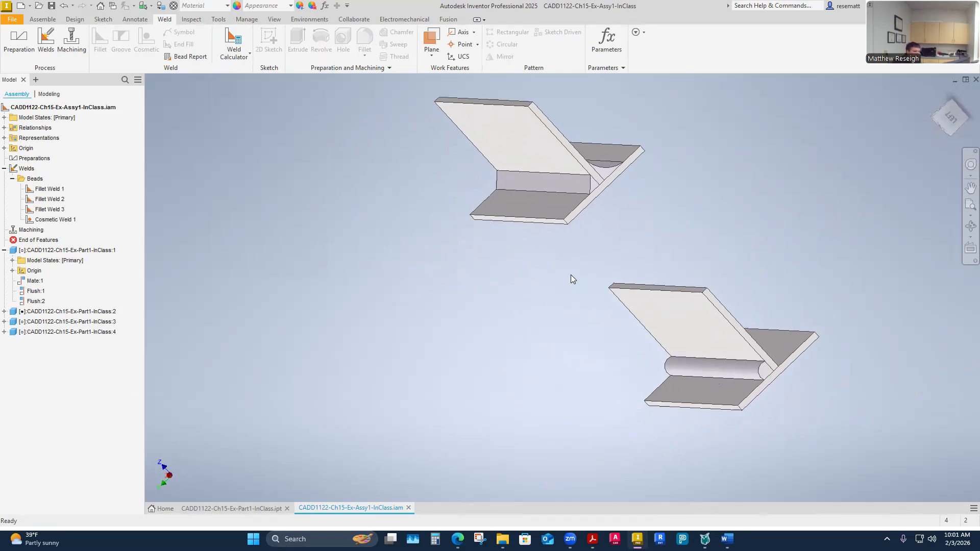
pyautogui.press('F5')
pyautogui.press('F5')
pyautogui.press('F5')
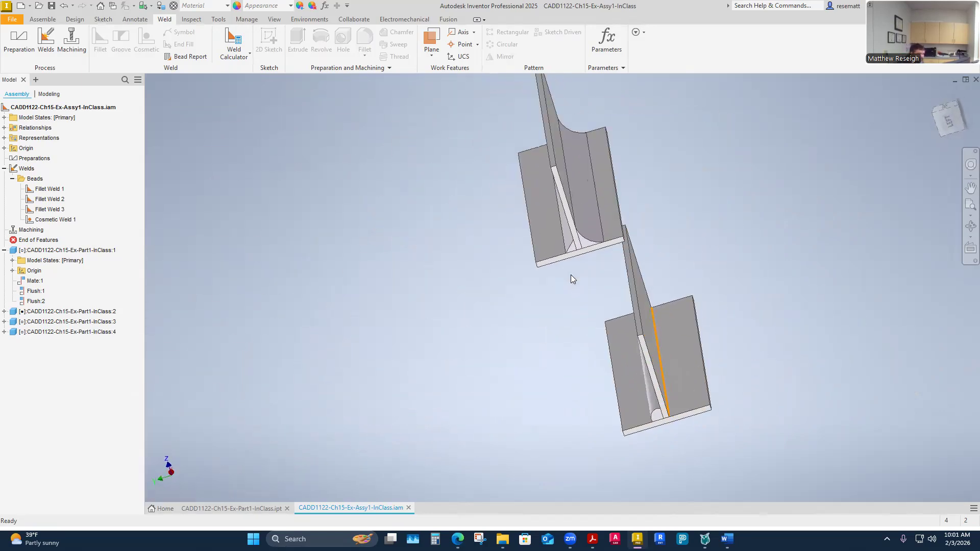
pyautogui.keyDown('shift'); pyautogui.moveTo(570, 274); pyautogui.dragTo(482, 339, button='middle'); pyautogui.keyUp('shift')
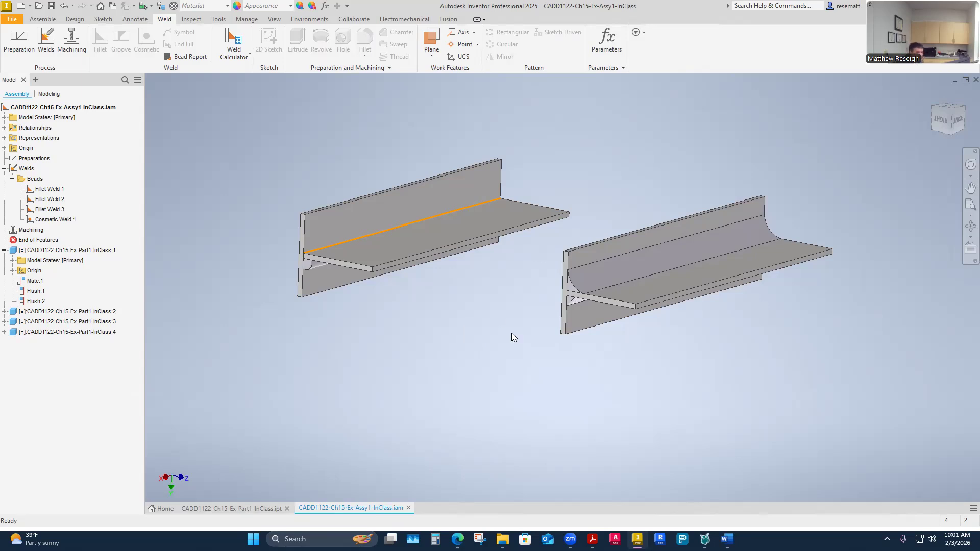
pyautogui.press('F6')
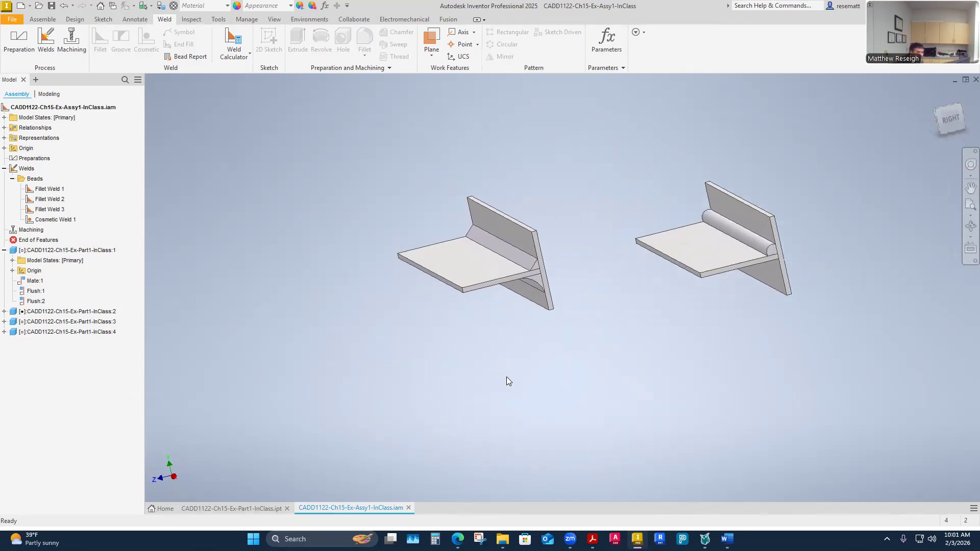
# - Inspect the first pair's plates up close where they meet the flat and concave beads
pyautogui.scroll(6, 521, 284)
pyautogui.click(504, 264)
pyautogui.click(611, 227)
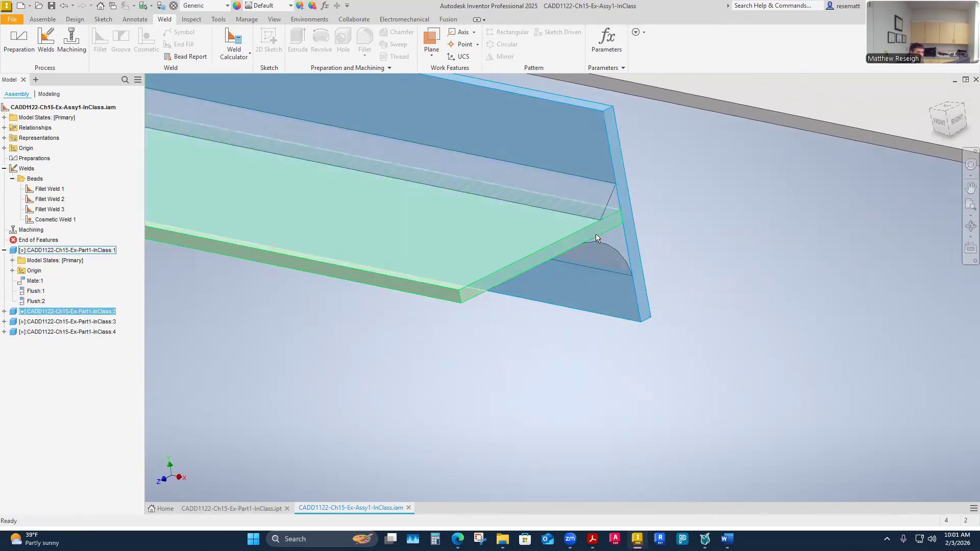
pyautogui.click(596, 226)
pyautogui.click(673, 256)
pyautogui.scroll(-4, 416, 383)
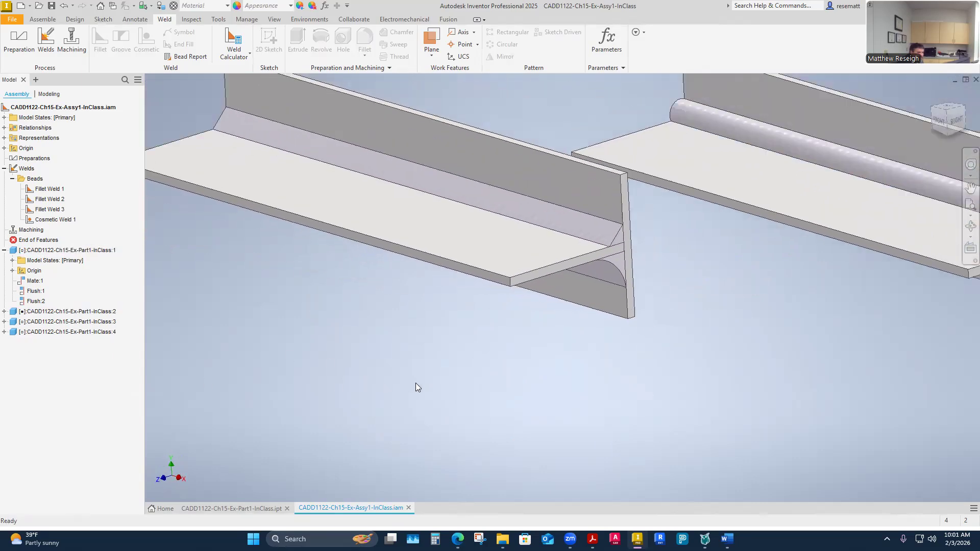
pyautogui.click(42, 20)
pyautogui.click(15, 55)
pyautogui.click(31, 73)
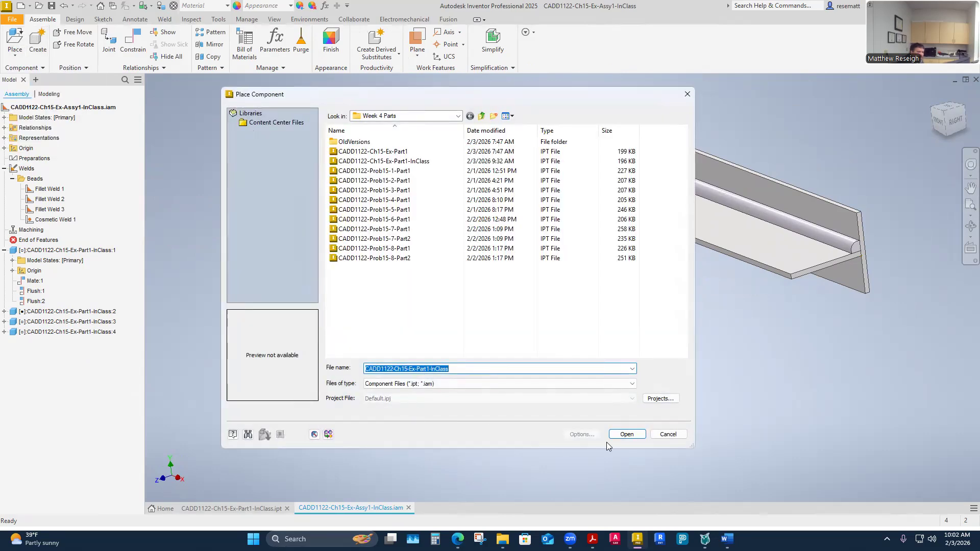
pyautogui.click(665, 434)
# - Open the first pair's horizontal plate as a part, review its extrusion's distance and direction, and cancel the edit
pyautogui.scroll(5, 593, 374)
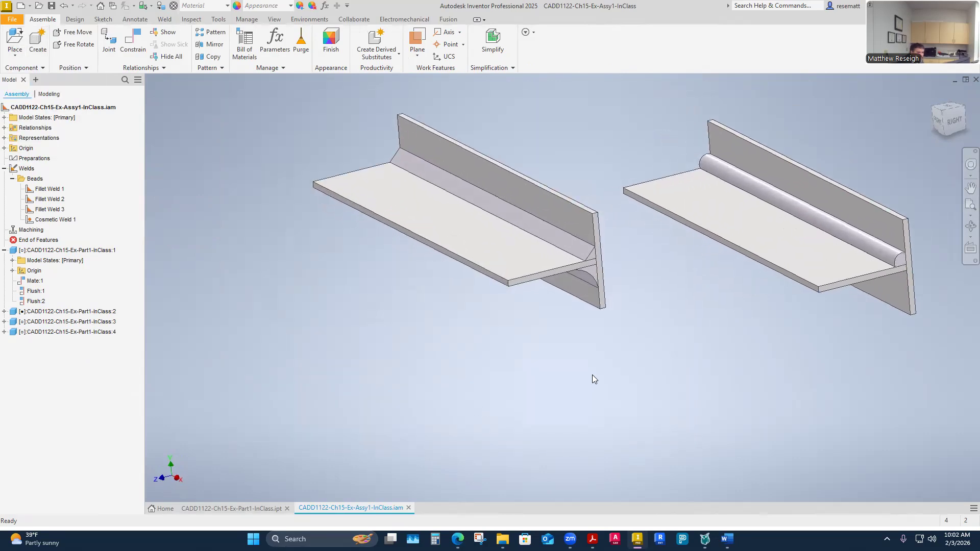
pyautogui.scroll(3, 608, 327)
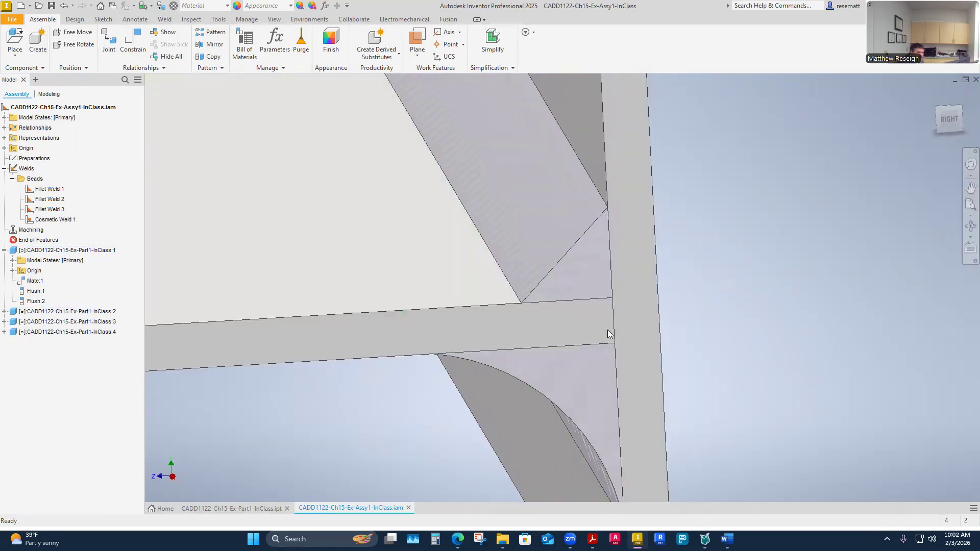
pyautogui.rightClick(442, 164)
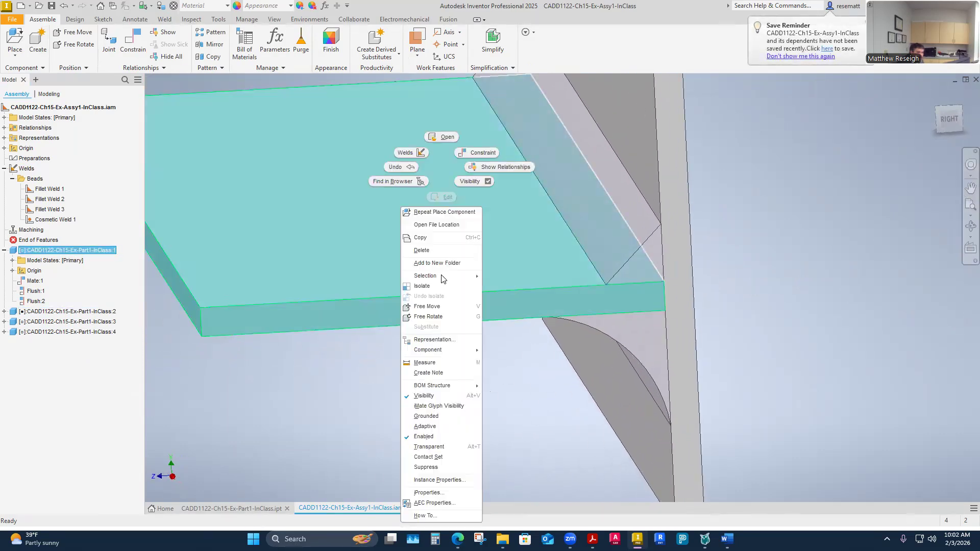
pyautogui.click(442, 134)
pyautogui.rightClick(31, 214)
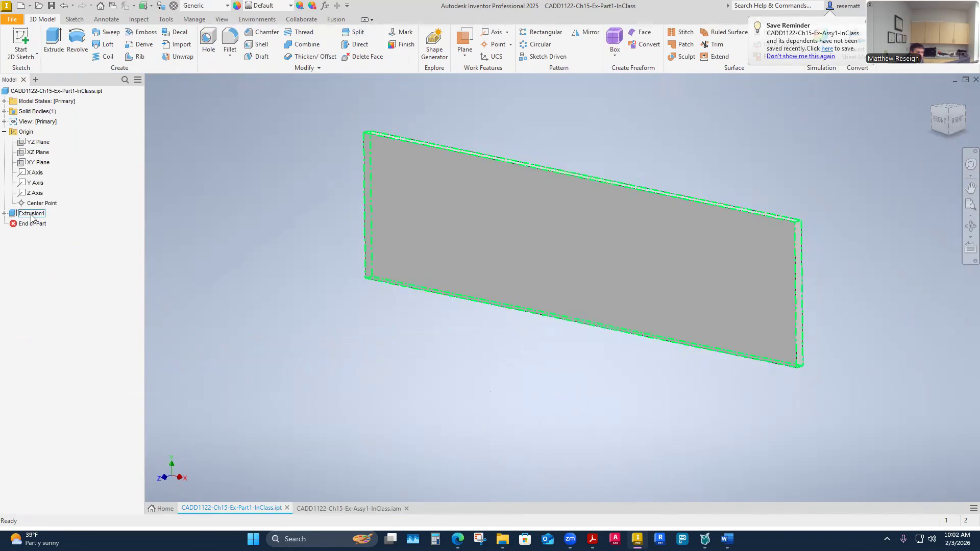
pyautogui.click(57, 300)
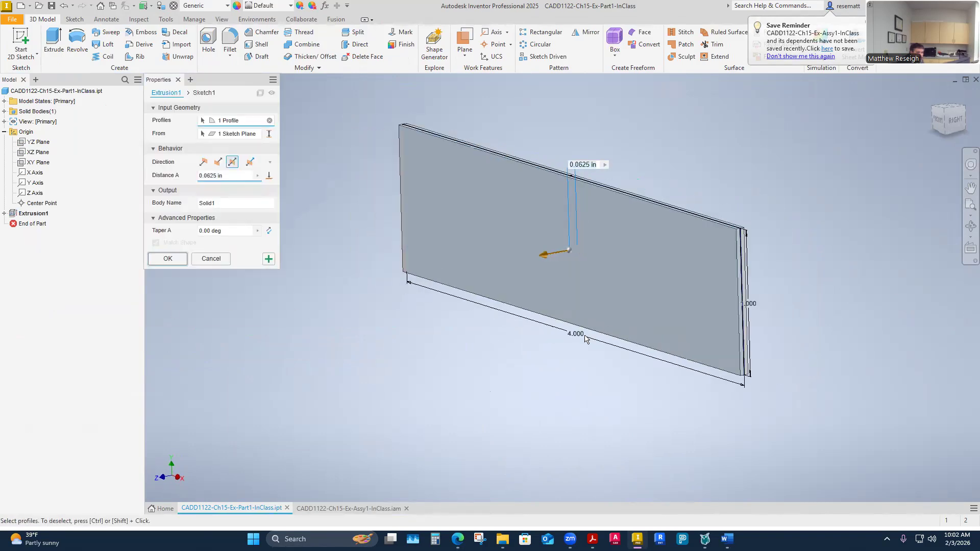
pyautogui.scroll(5, 485, 326)
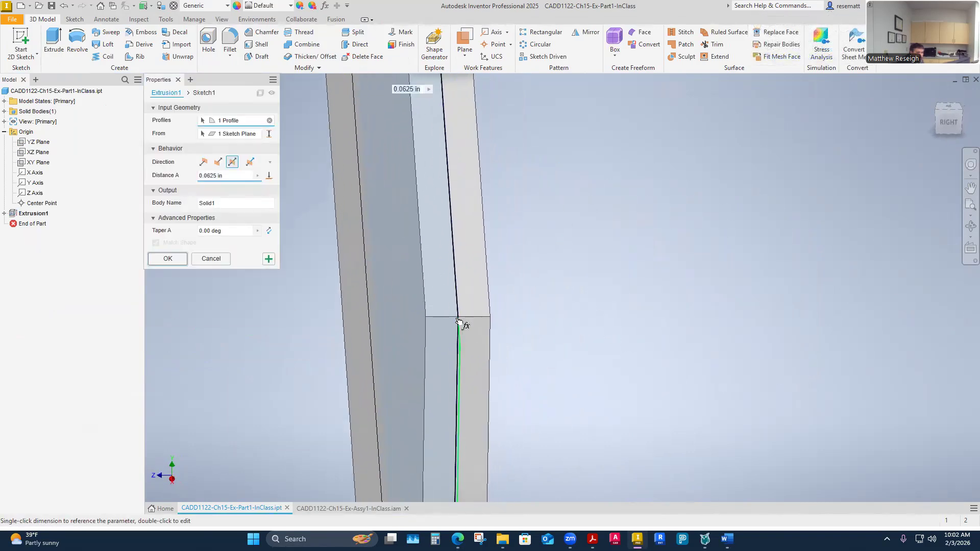
pyautogui.click(210, 259)
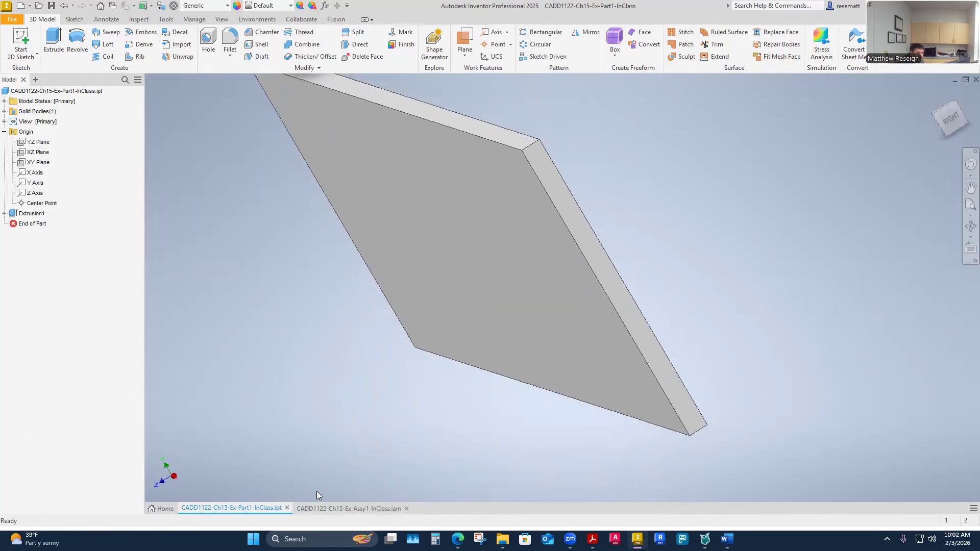
# - Return to the weldment assembly and place two more copies of CADD1122-Ch15-Ex-Part1-InClass in empty space
pyautogui.click(348, 508)
pyautogui.click(15, 52)
pyautogui.click(44, 78)
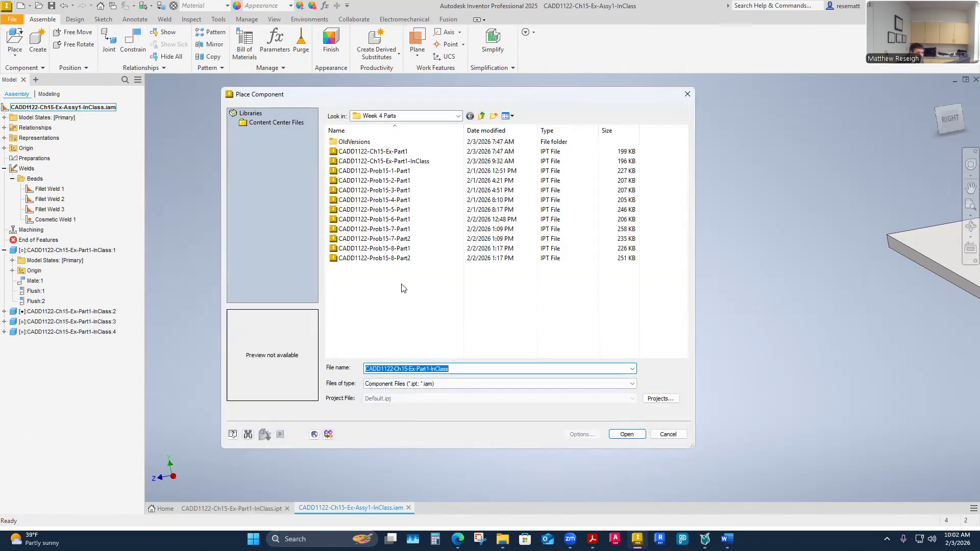
pyautogui.click(395, 161)
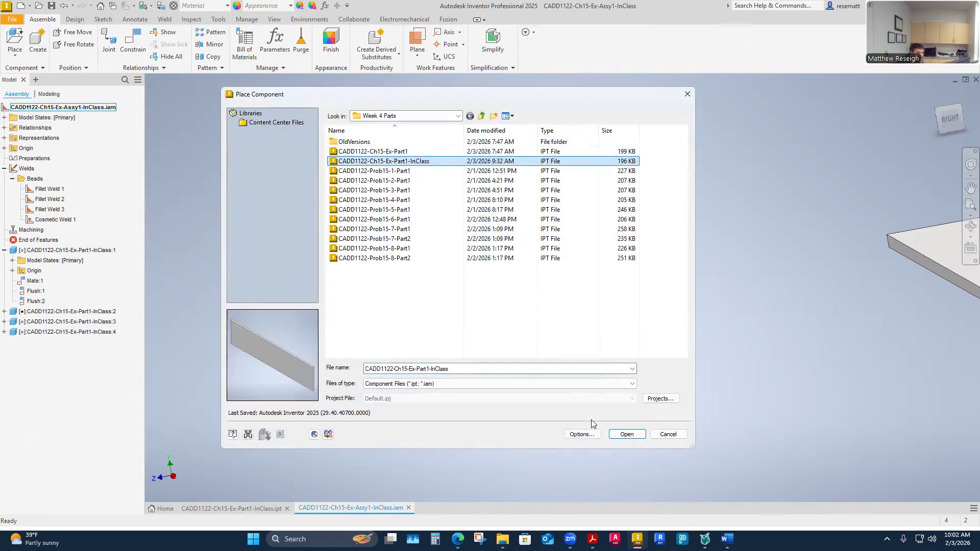
pyautogui.click(621, 434)
pyautogui.click(613, 245)
pyautogui.rightClick(490, 250)
pyautogui.click(530, 250)
# - Mate the long narrow edge face of one new plate to the broad face of the other with 0.000 in offset
pyautogui.keyDown('shift'); pyautogui.moveTo(494, 278); pyautogui.dragTo(426, 310, button='middle'); pyautogui.keyUp('shift')
pyautogui.scroll(-2, 426, 310)
pyautogui.click(130, 48)
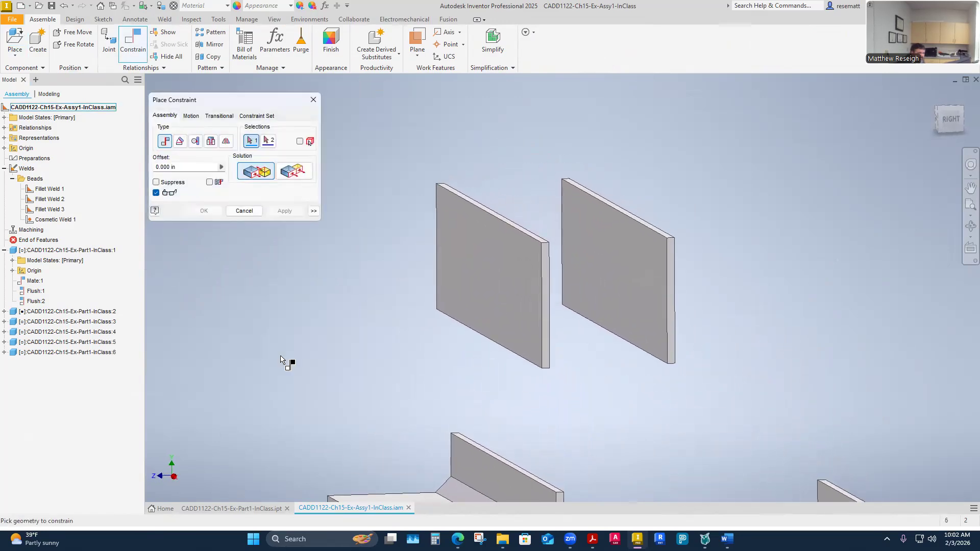
pyautogui.scroll(-3, 491, 358)
pyautogui.scroll(-3, 491, 359)
pyautogui.click(551, 298)
pyautogui.scroll(3, 634, 325)
pyautogui.keyDown('shift'); pyautogui.moveTo(634, 325); pyautogui.dragTo(700, 374, button='middle'); pyautogui.keyUp('shift')
pyautogui.click(701, 375)
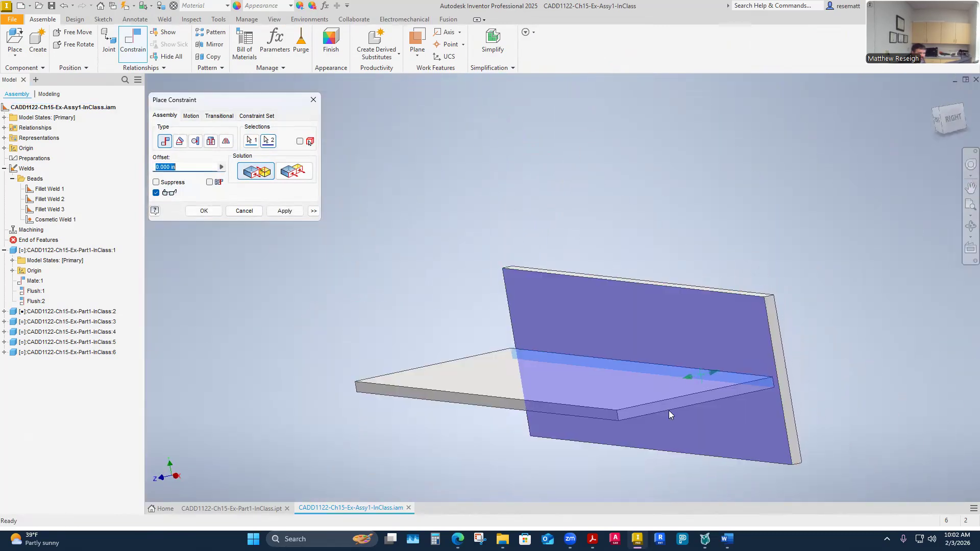
pyautogui.click(286, 212)
# - Constrain the end faces of the two new plates flush with each other at 0.000 in offset
pyautogui.scroll(-3, 558, 404)
pyautogui.scroll(-3, 661, 427)
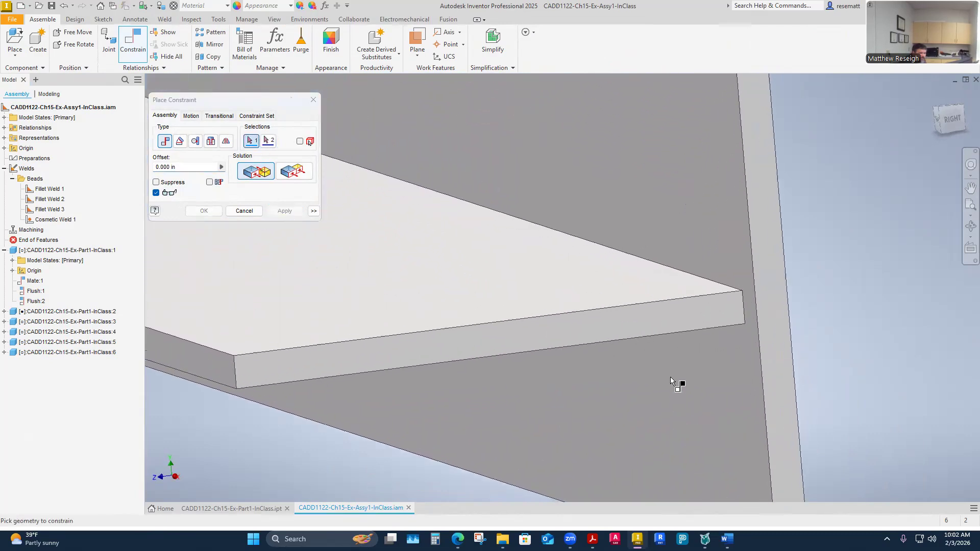
pyautogui.click(672, 327)
pyautogui.click(784, 314)
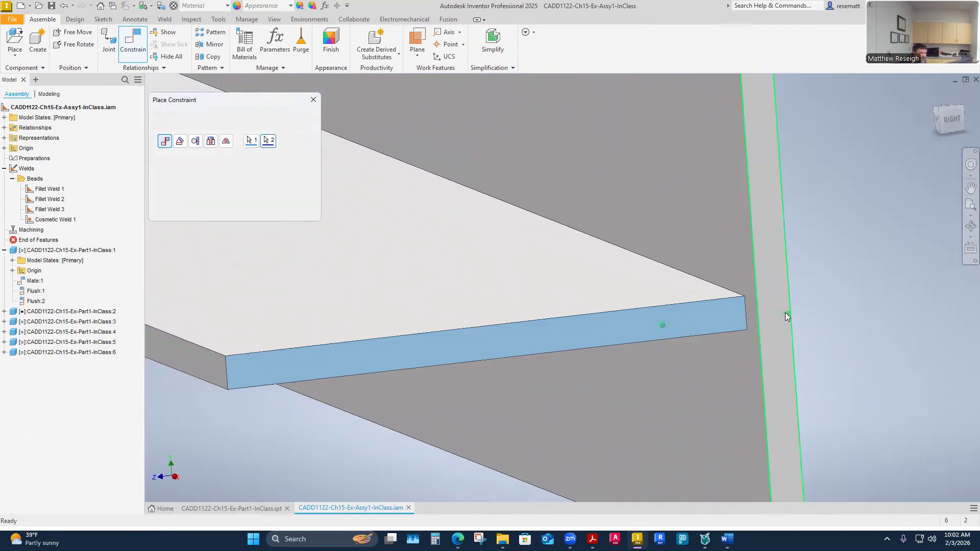
pyautogui.scroll(5, 854, 387)
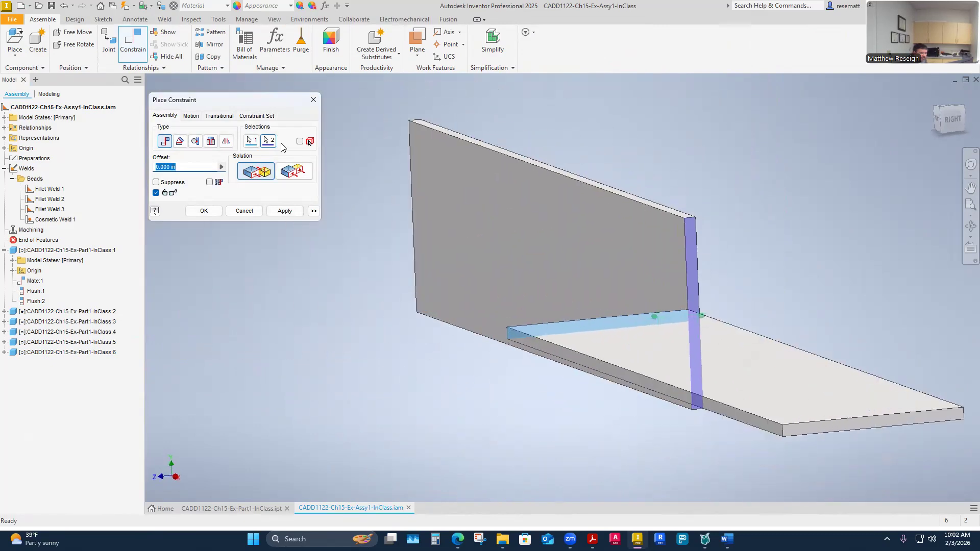
pyautogui.click(290, 172)
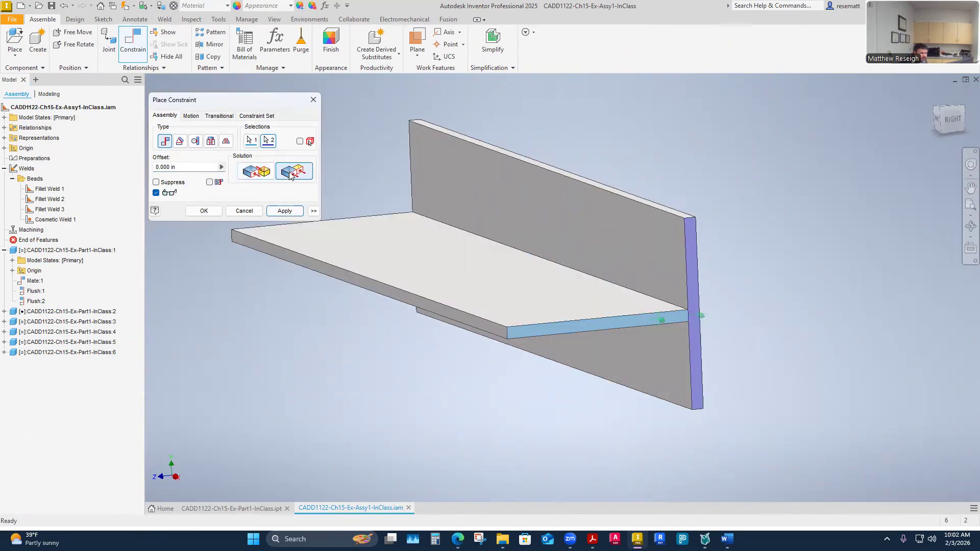
pyautogui.click(284, 210)
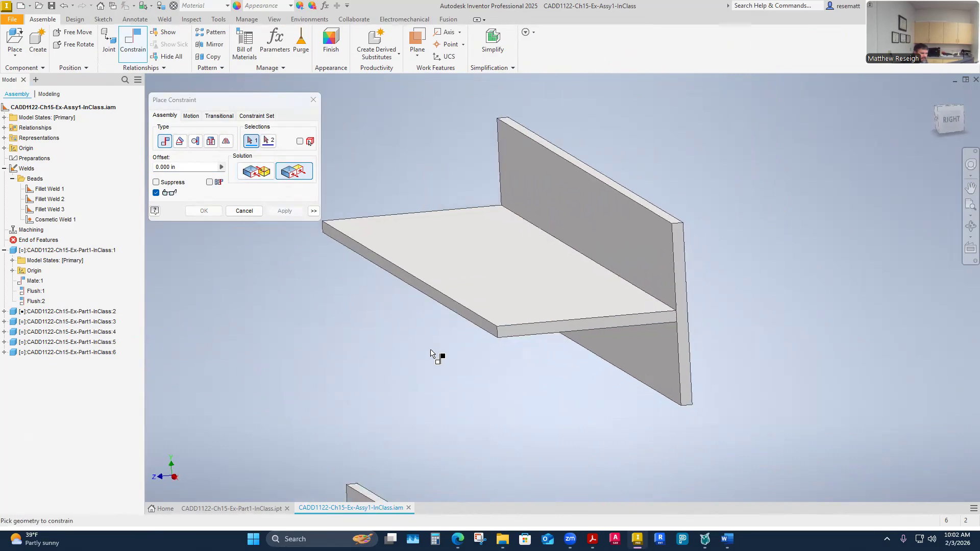
# - Center the new horizontal plate on the vertical one by making its XY plane flush with the vertical plate's XZ plane
pyautogui.click(5, 342)
pyautogui.click(4, 393)
pyautogui.click(12, 362)
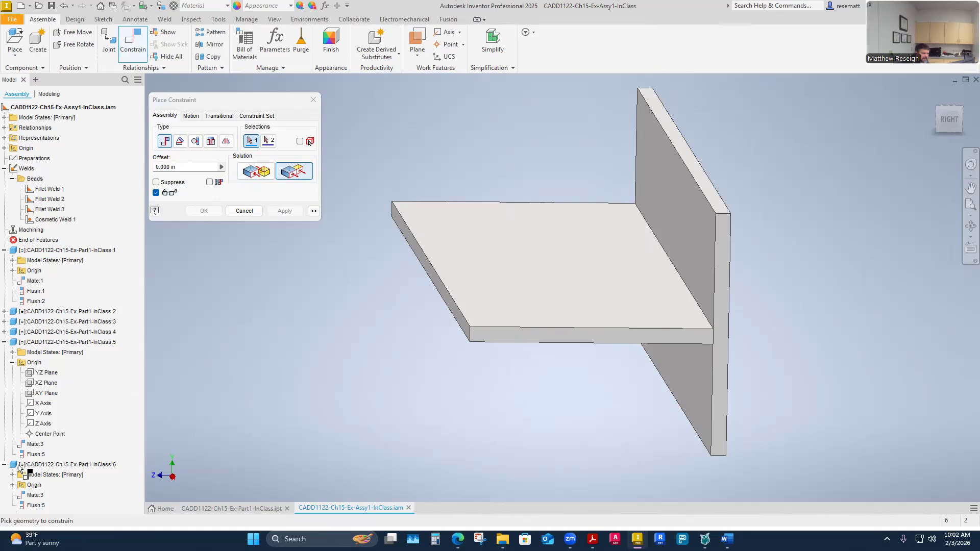
pyautogui.click(12, 485)
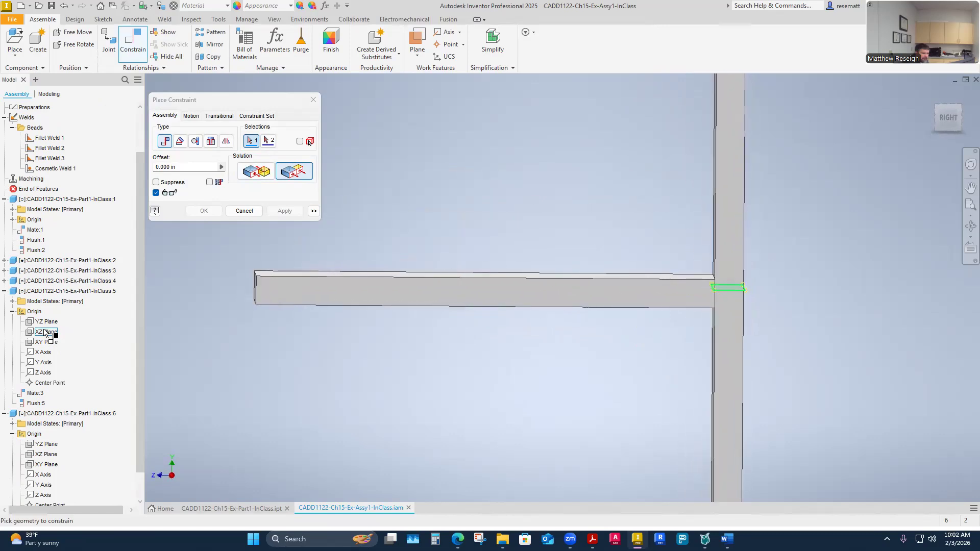
pyautogui.click(45, 332)
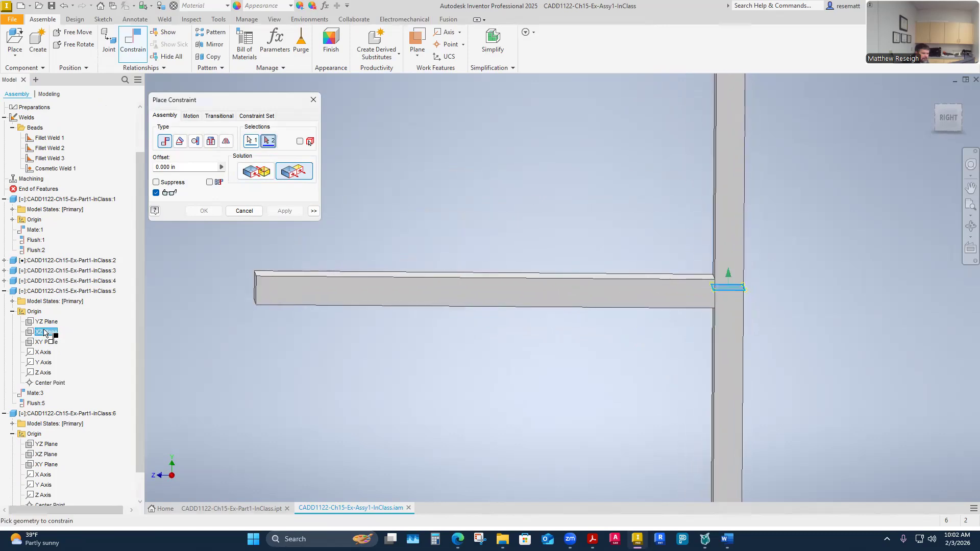
pyautogui.scroll(-1, 44, 403)
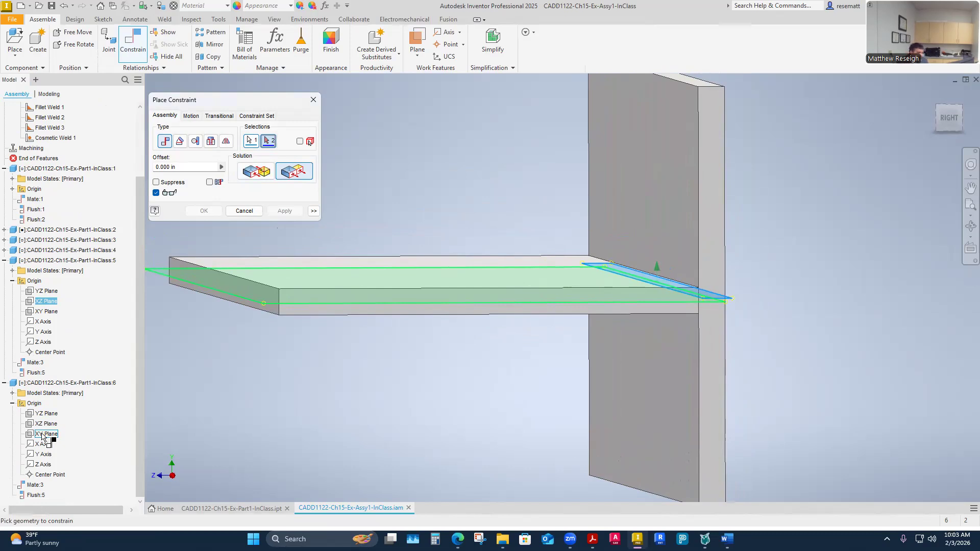
pyautogui.click(45, 435)
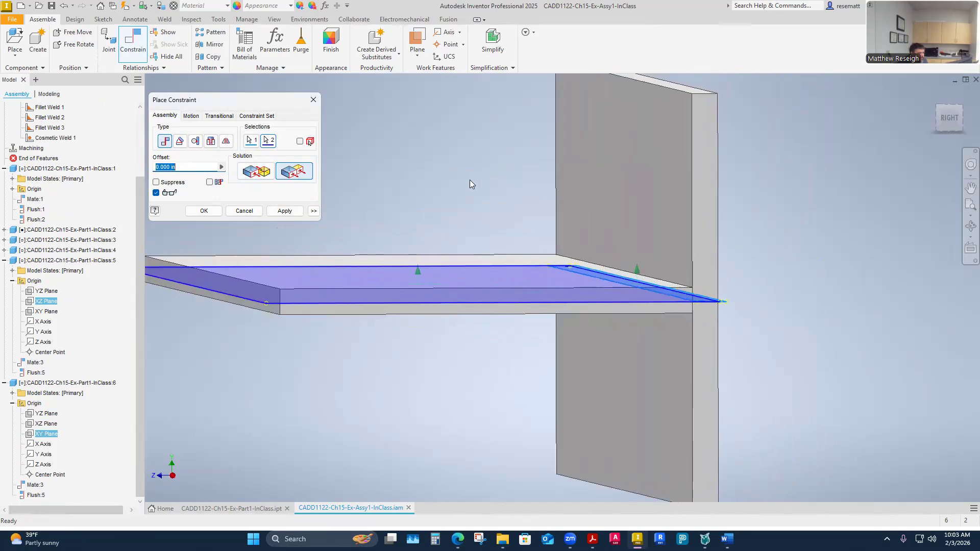
pyautogui.click(202, 211)
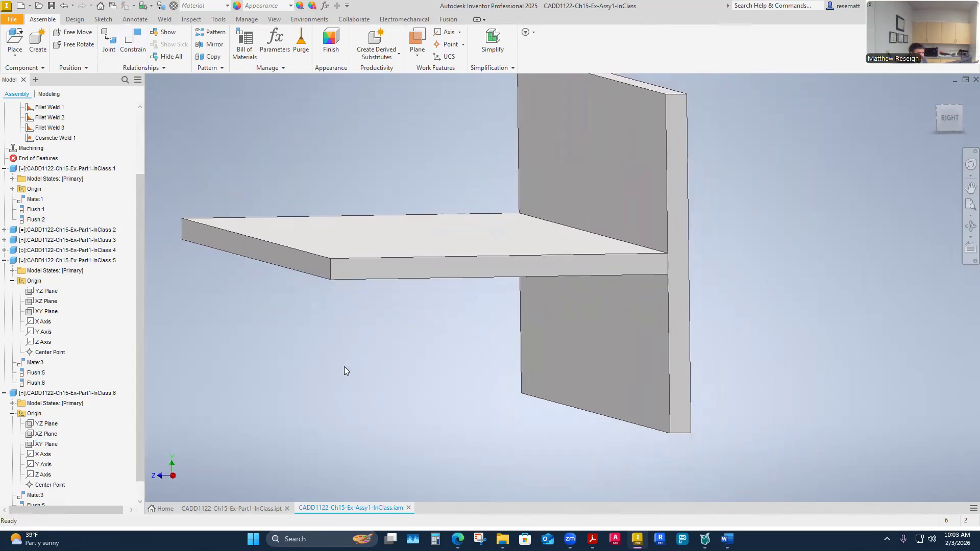
# - Open the new horizontal plate as a part, review its rectangle sketch's dimensions and position on the origin, and finish the sketch unchanged
pyautogui.click(401, 235)
pyautogui.rightClick(401, 226)
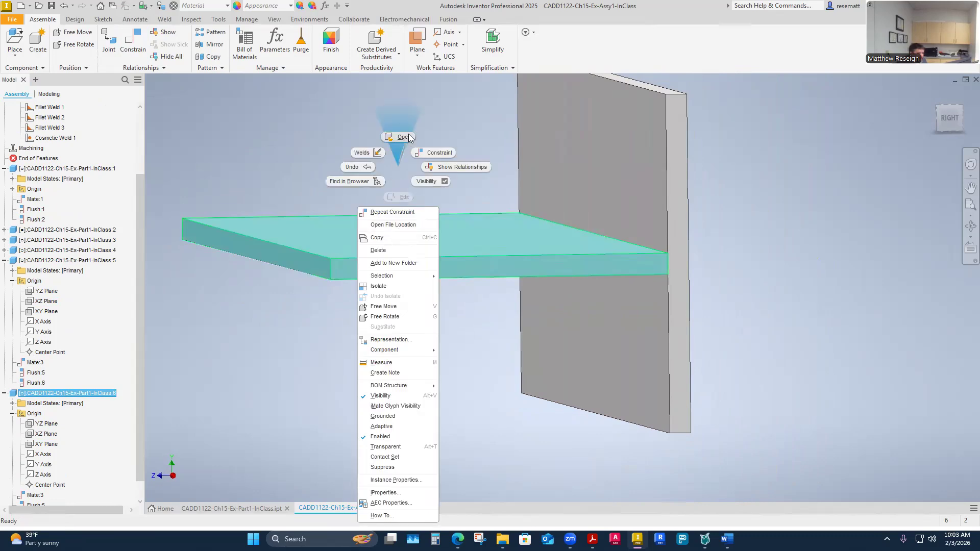
pyautogui.click(405, 140)
pyautogui.click(4, 213)
pyautogui.click(37, 224)
pyautogui.rightClick(38, 225)
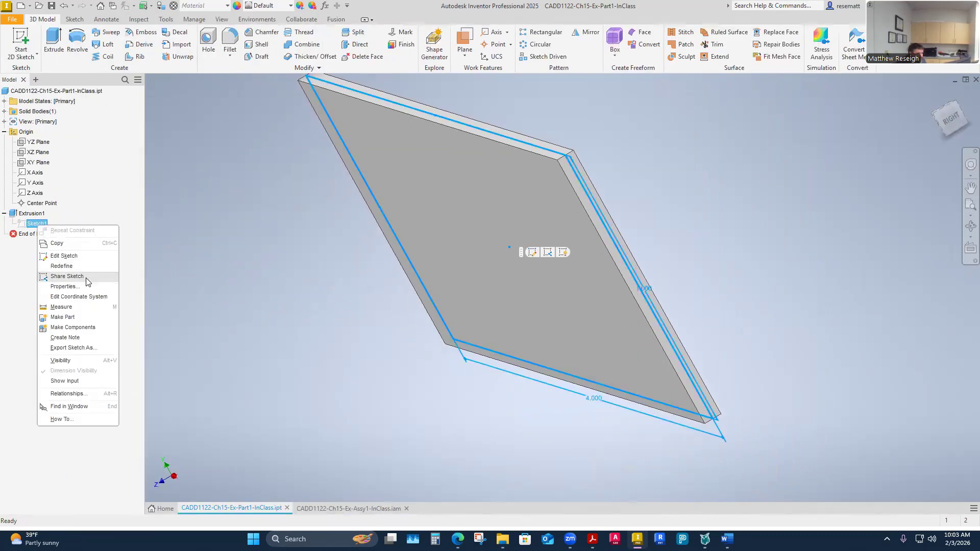
pyautogui.click(56, 257)
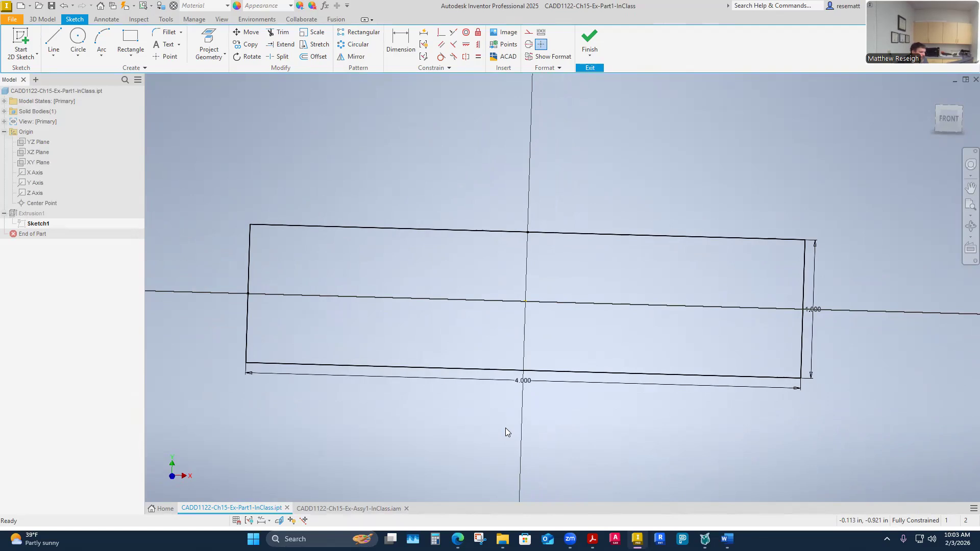
pyautogui.press('F5')
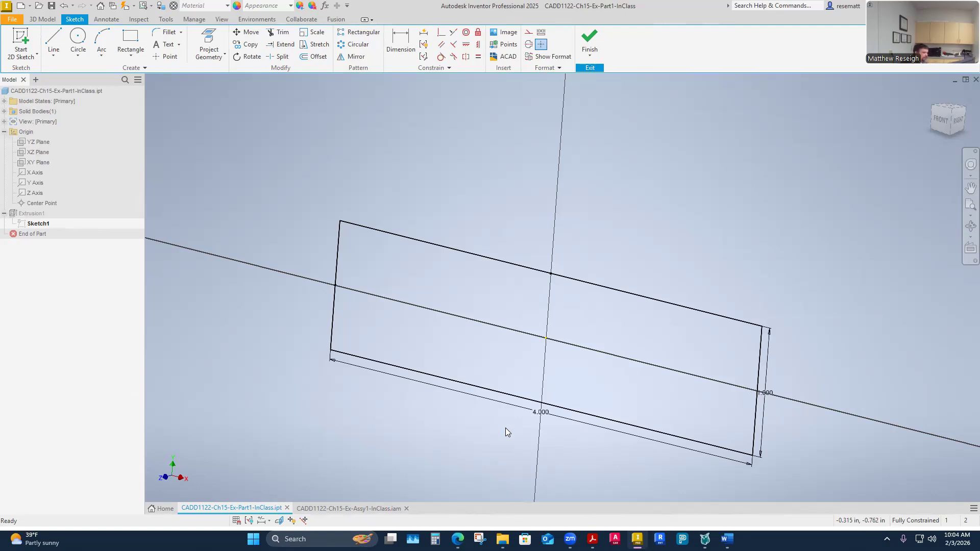
pyautogui.click(589, 39)
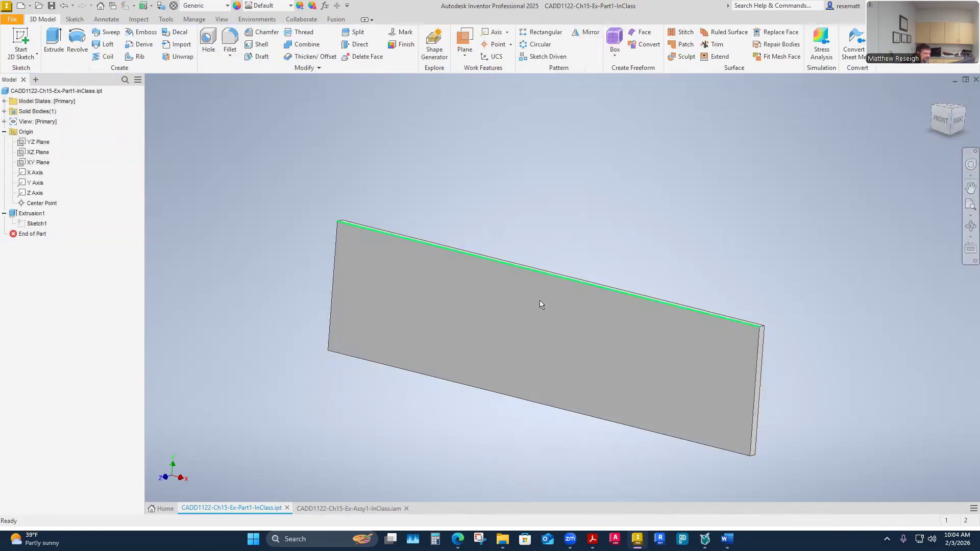
# - Return to the weldment assembly and delete the two newly added plates
pyautogui.click(358, 509)
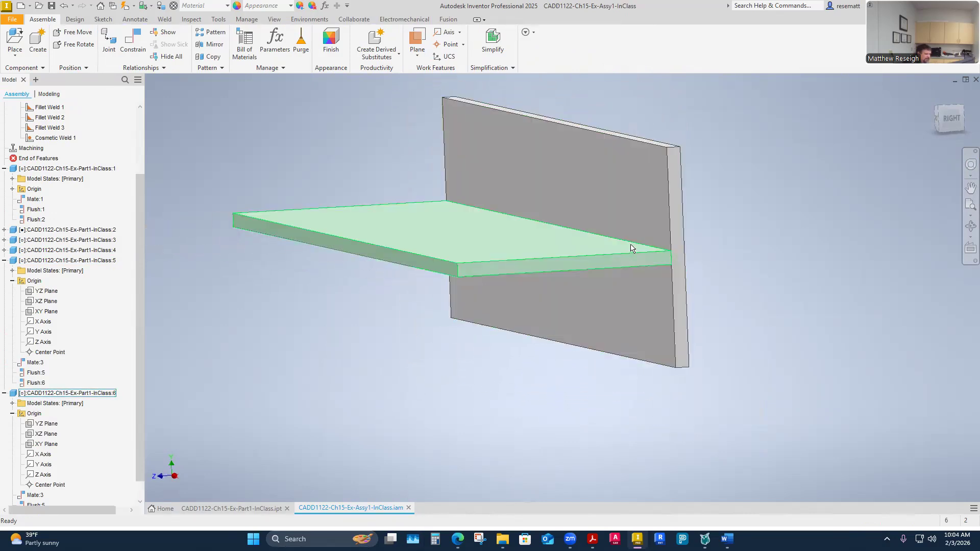
pyautogui.keyDown('shift'); pyautogui.moveTo(436, 406); pyautogui.dragTo(633, 266, button='middle'); pyautogui.keyUp('shift')
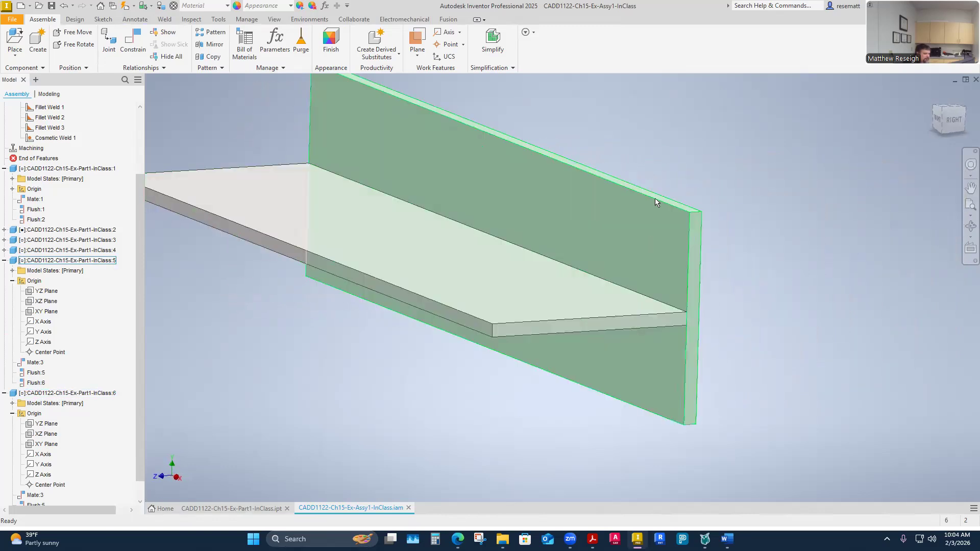
pyautogui.keyDown('shift'); pyautogui.moveTo(625, 359); pyautogui.dragTo(621, 359, button='middle'); pyautogui.keyUp('shift')
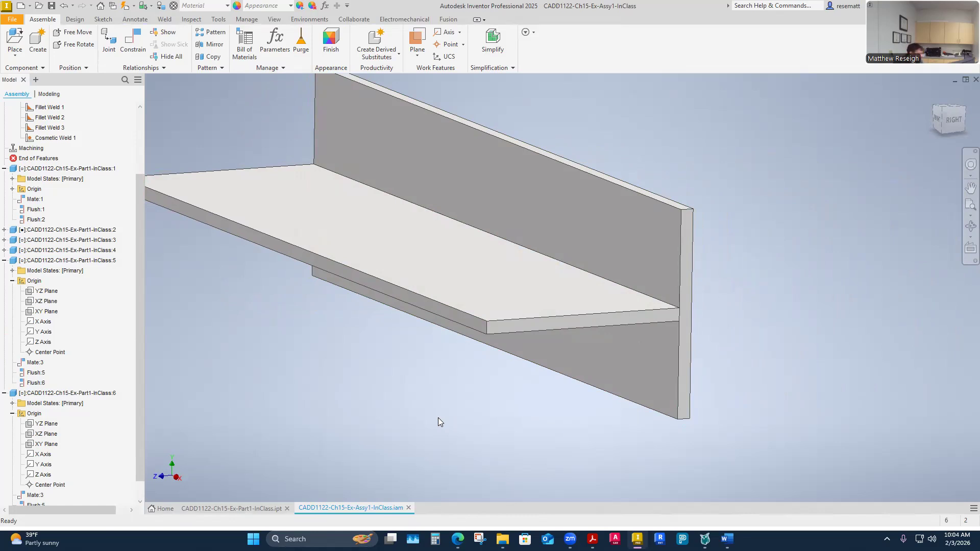
pyautogui.keyDown('shift'); pyautogui.moveTo(186, 371); pyautogui.dragTo(403, 425, button='middle'); pyautogui.keyUp('shift')
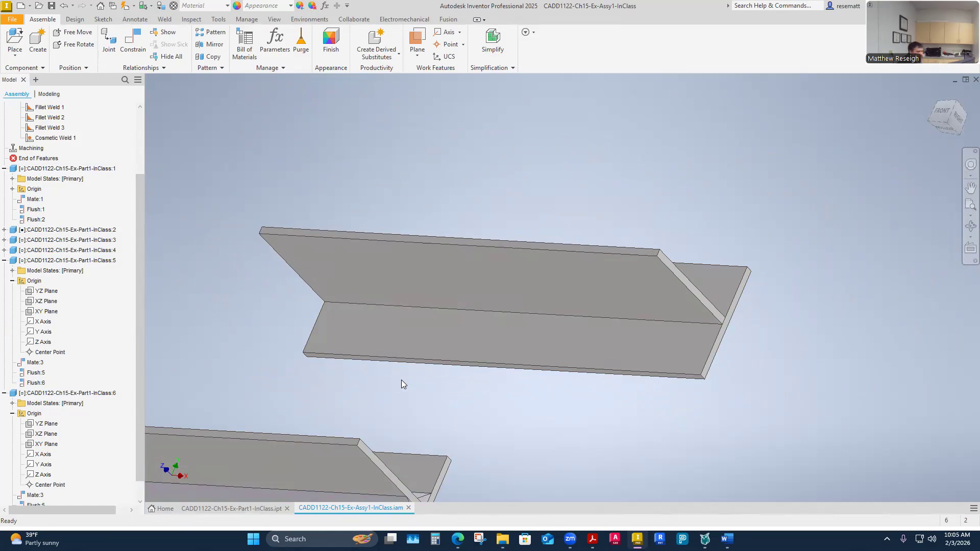
pyautogui.scroll(-3, 221, 358)
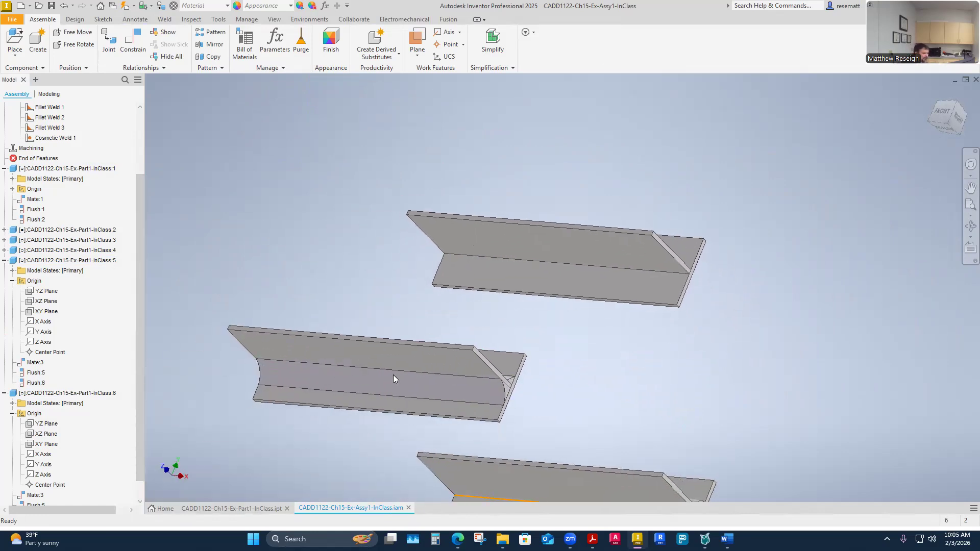
pyautogui.scroll(-2, 601, 331)
pyautogui.keyDown('shift'); pyautogui.moveTo(601, 332); pyautogui.dragTo(626, 311, button='middle'); pyautogui.keyUp('shift')
pyautogui.click(569, 232)
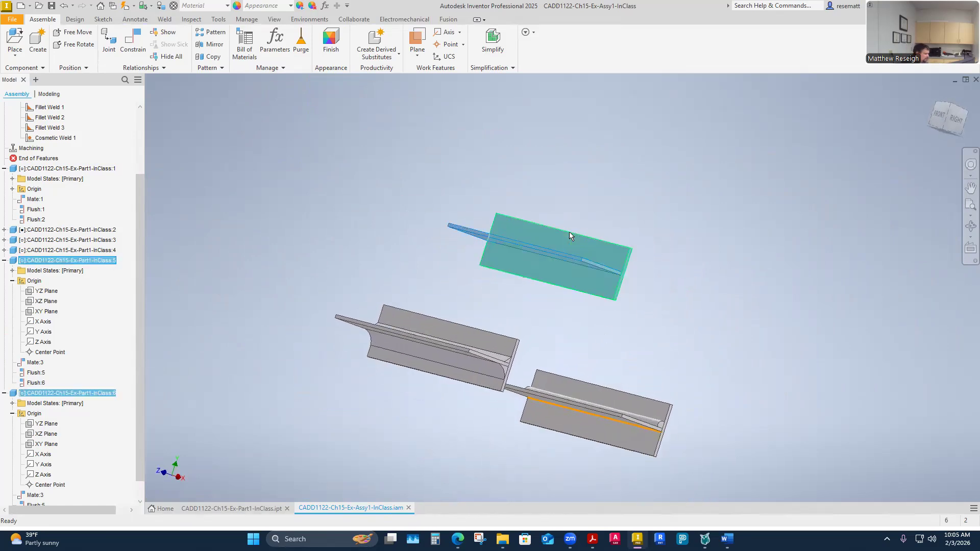
pyautogui.press('Delete')
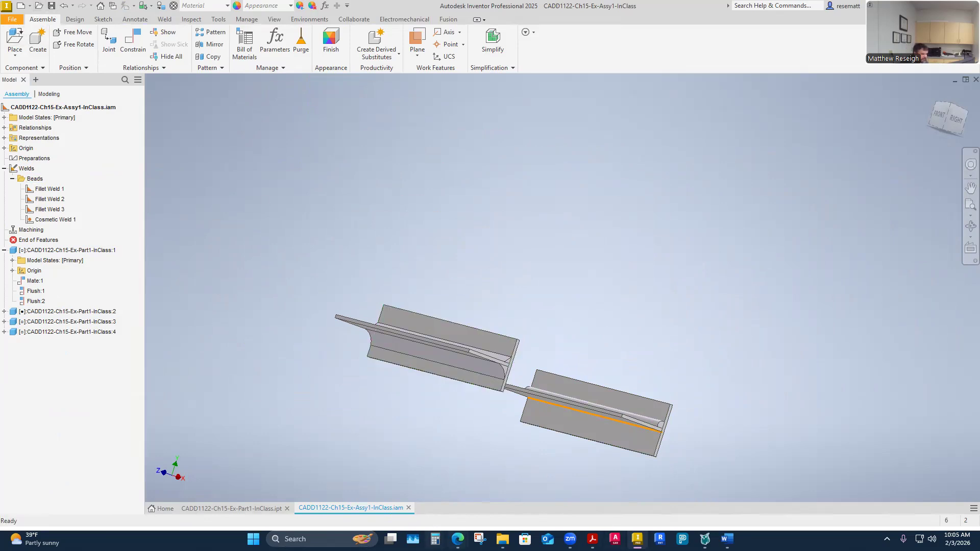
pyautogui.moveTo(457, 539)
pyautogui.click(165, 20)
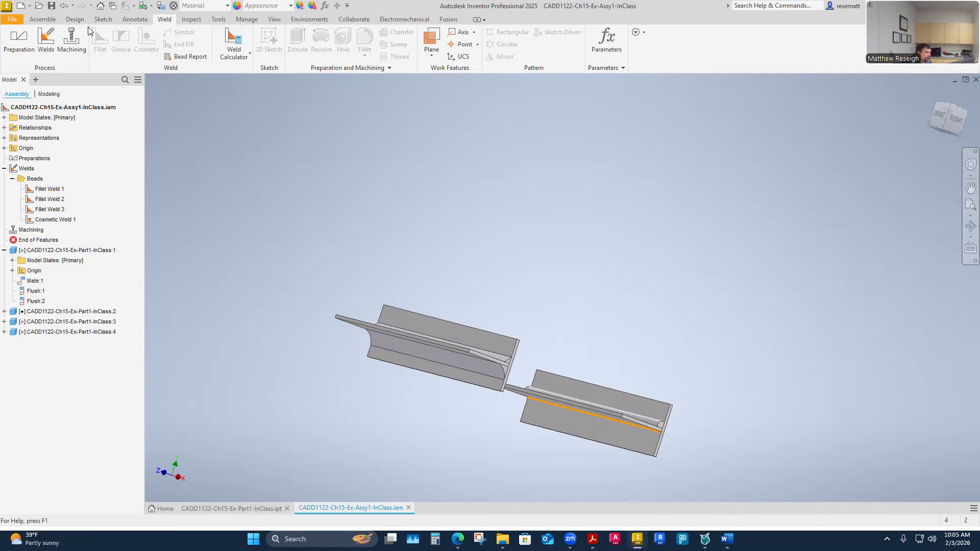
pyautogui.click(43, 20)
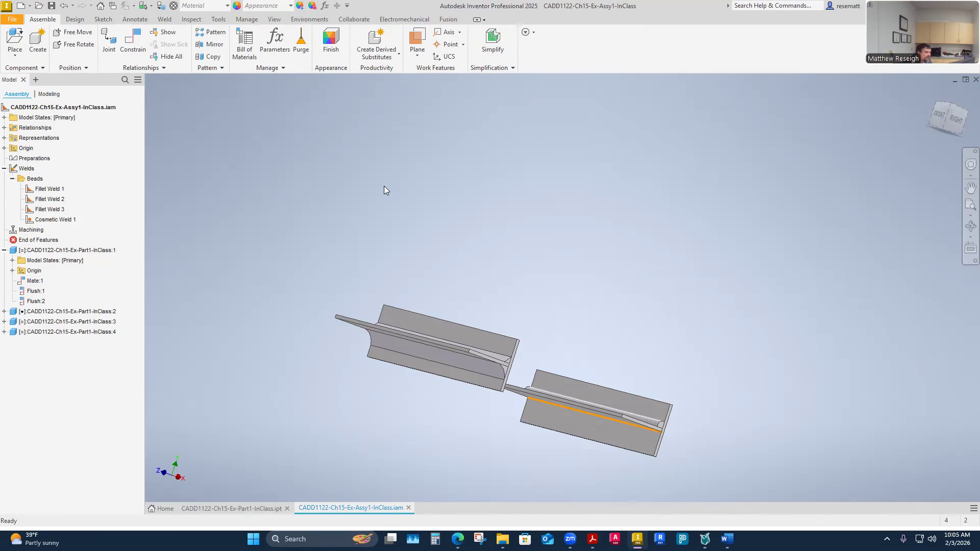
pyautogui.press('F6')
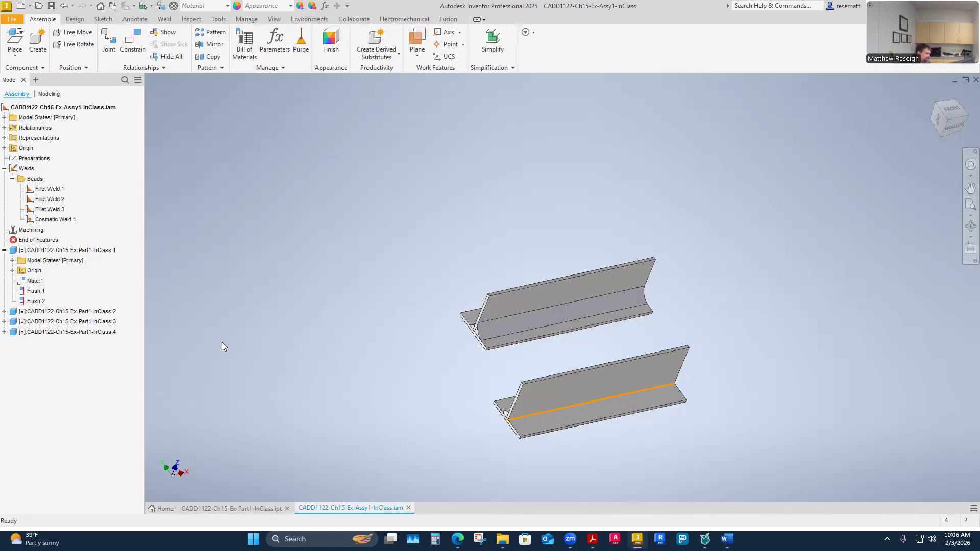
pyautogui.keyDown('shift'); pyautogui.moveTo(352, 237); pyautogui.dragTo(318, 255, button='middle'); pyautogui.keyUp('shift')
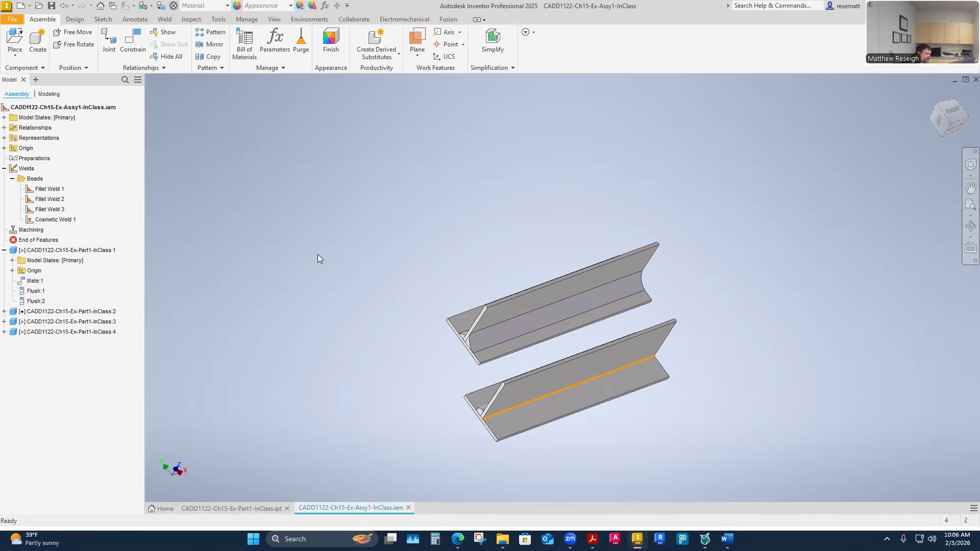
pyautogui.keyDown('shift'); pyautogui.moveTo(236, 273); pyautogui.dragTo(393, 347, button='middle'); pyautogui.keyUp('shift')
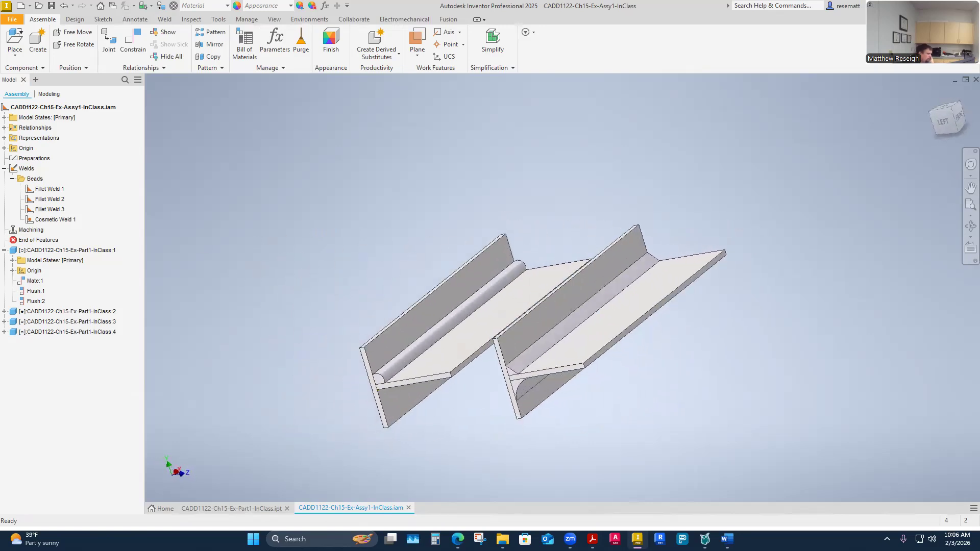